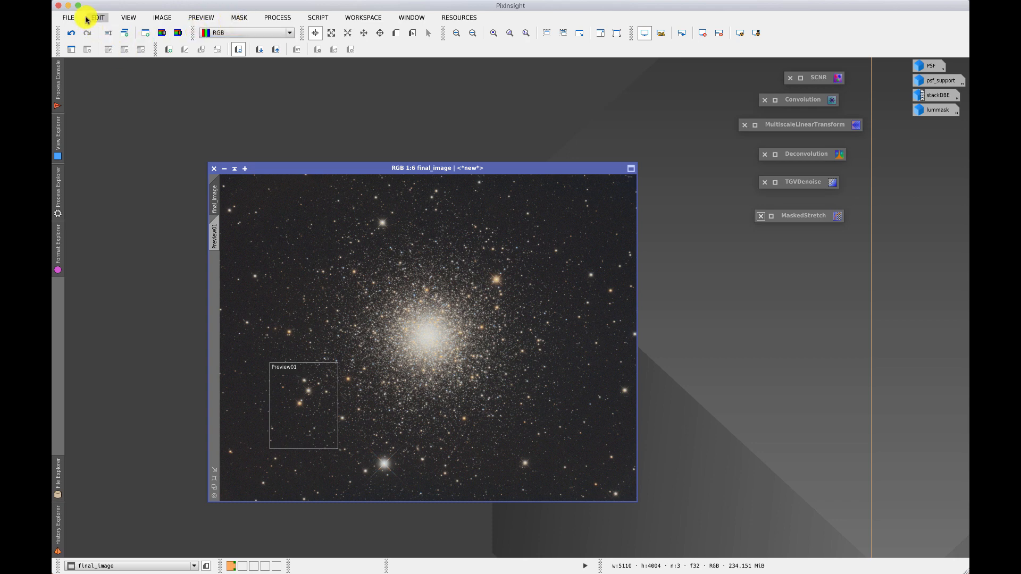
left_click(126, 18)
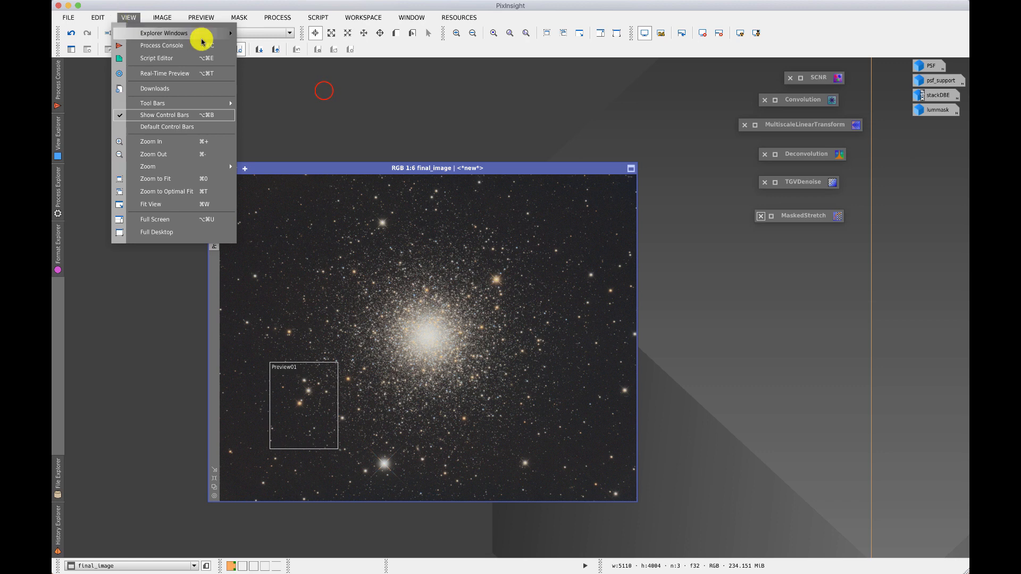
left_click(326, 89)
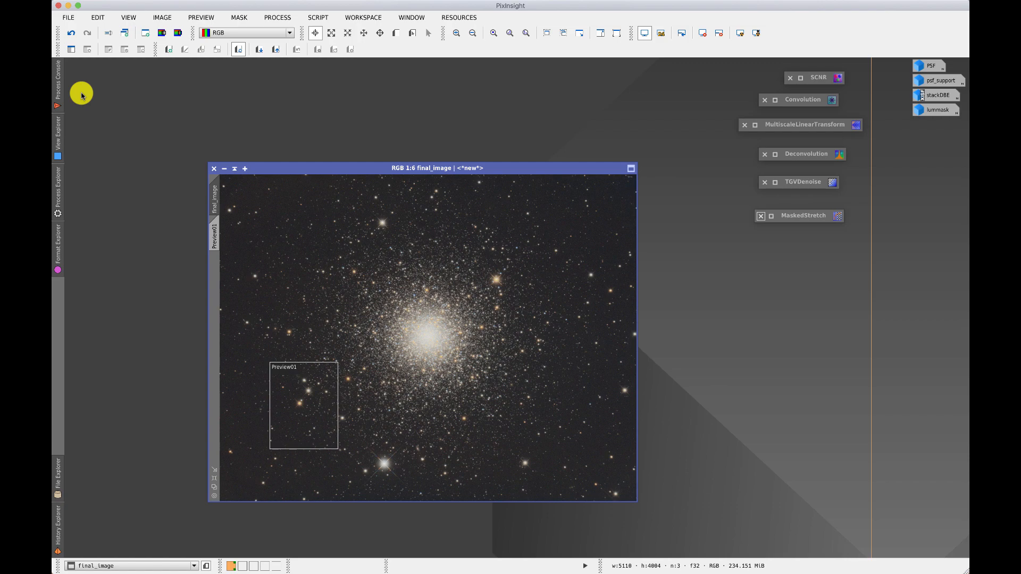
Show the Process Console and read through its startup and project loading log.
left_click(59, 85)
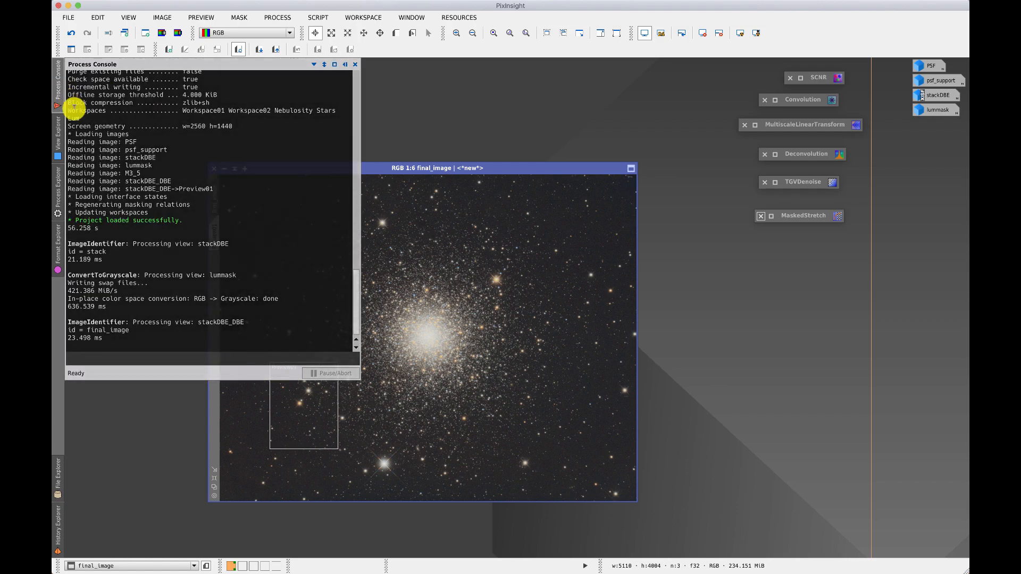
scroll(80, 122, "up", 10)
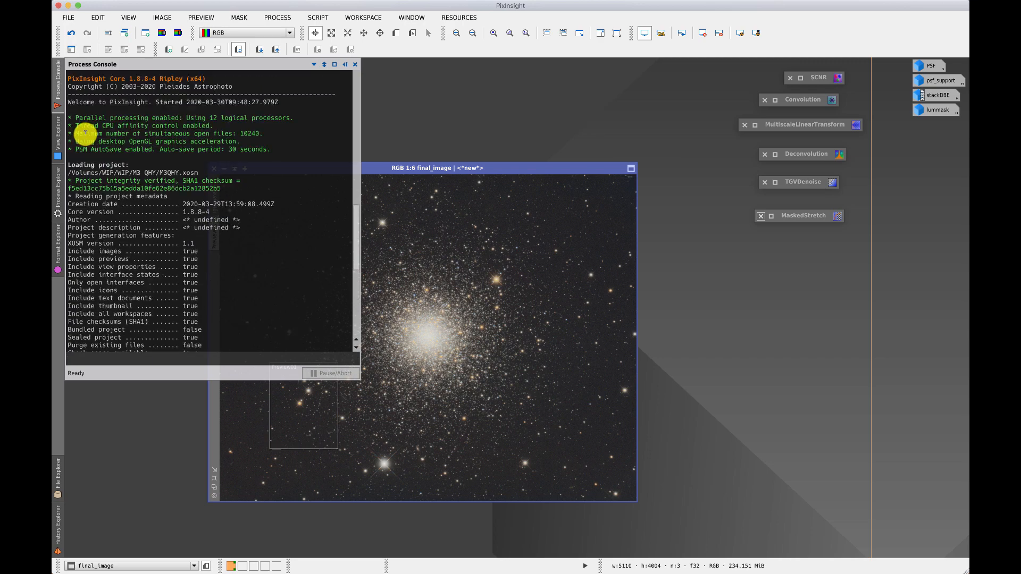
scroll(85, 131, "up", 3)
scroll(85, 132, "down", 3)
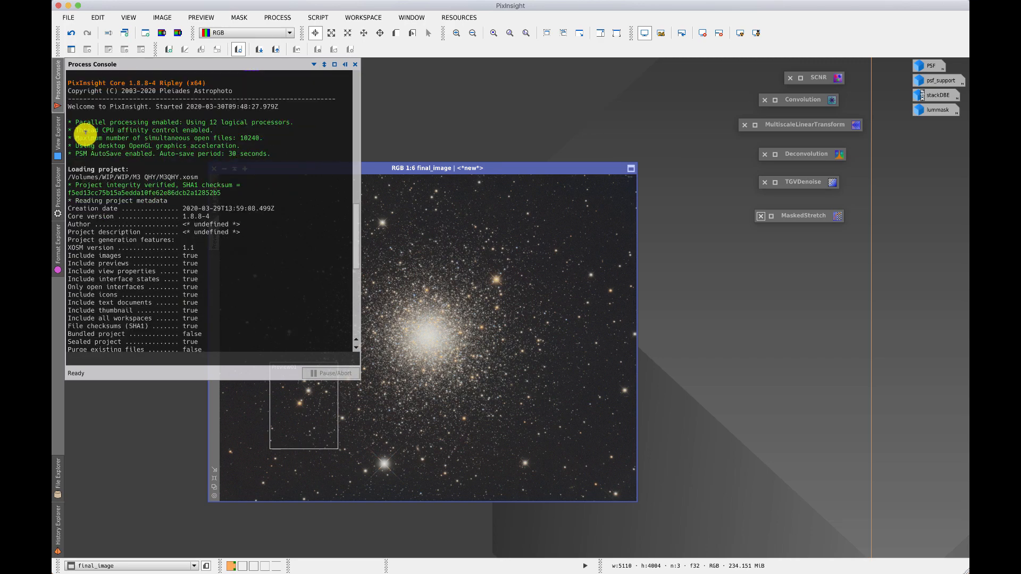
scroll(85, 132, "down", 3)
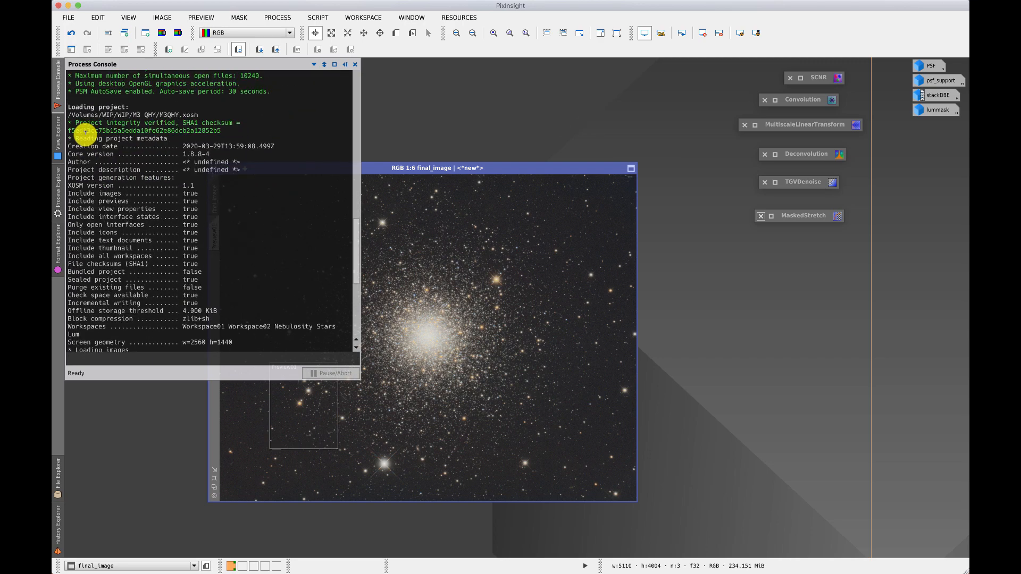
scroll(91, 137, "down", 2)
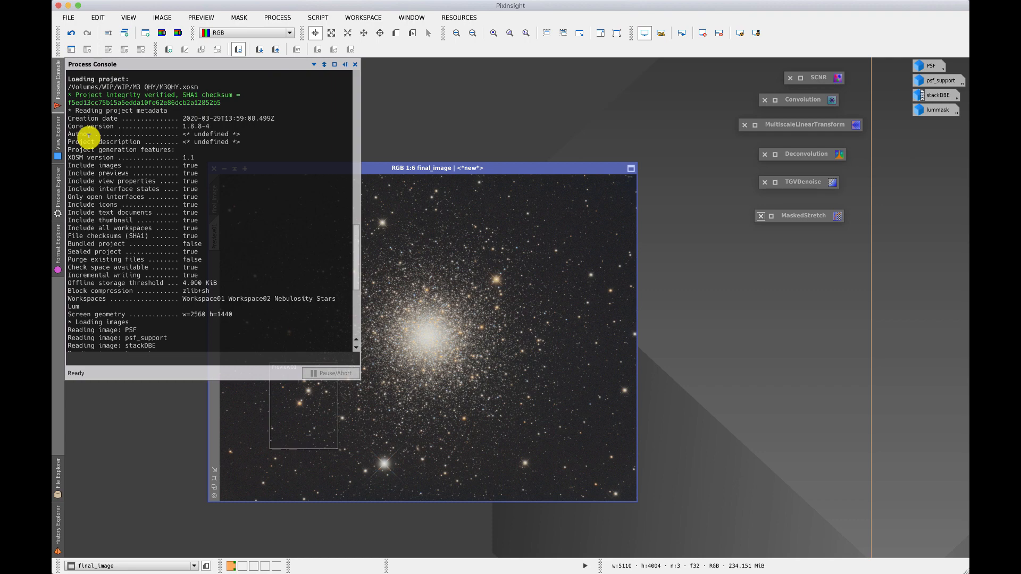
Show the View Explorer and inspect the properties of the lummask image.
left_click(60, 136)
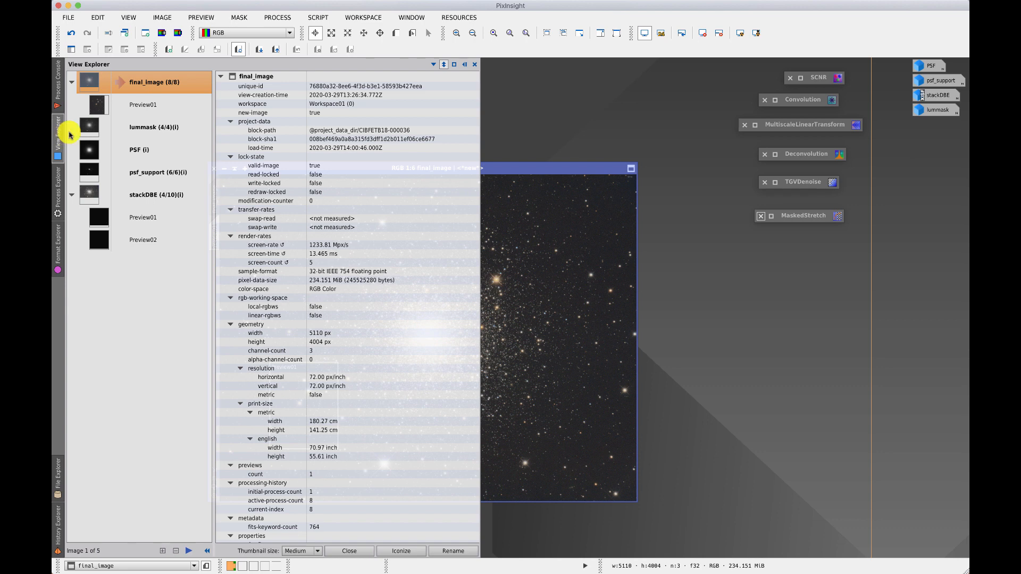
left_click(82, 130)
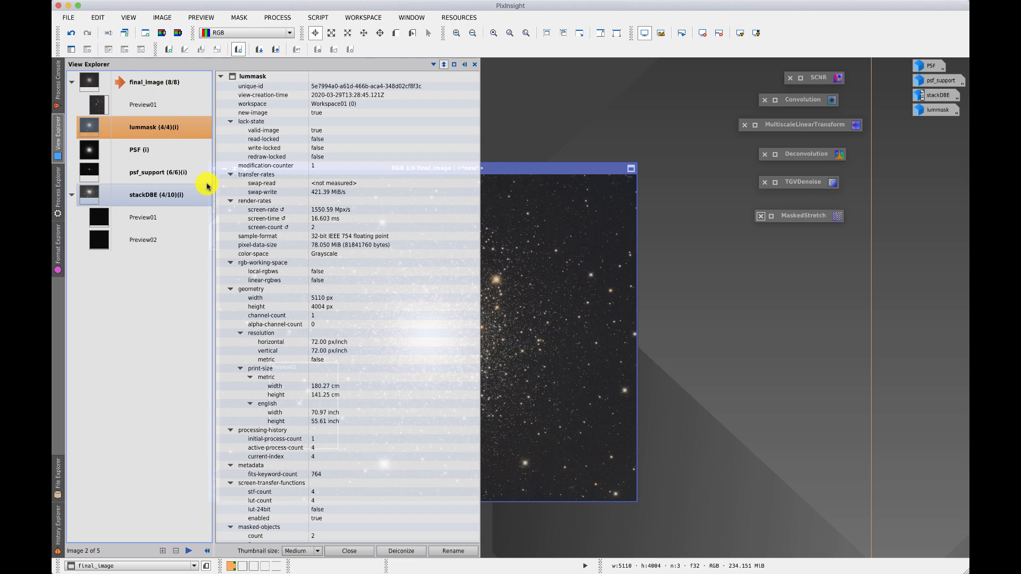
Browse the Process Explorer with Recently Used and Most Used collapsed and MaskGeneration expanded, and compare it with the main list of process categories.
mouse_move(59, 180)
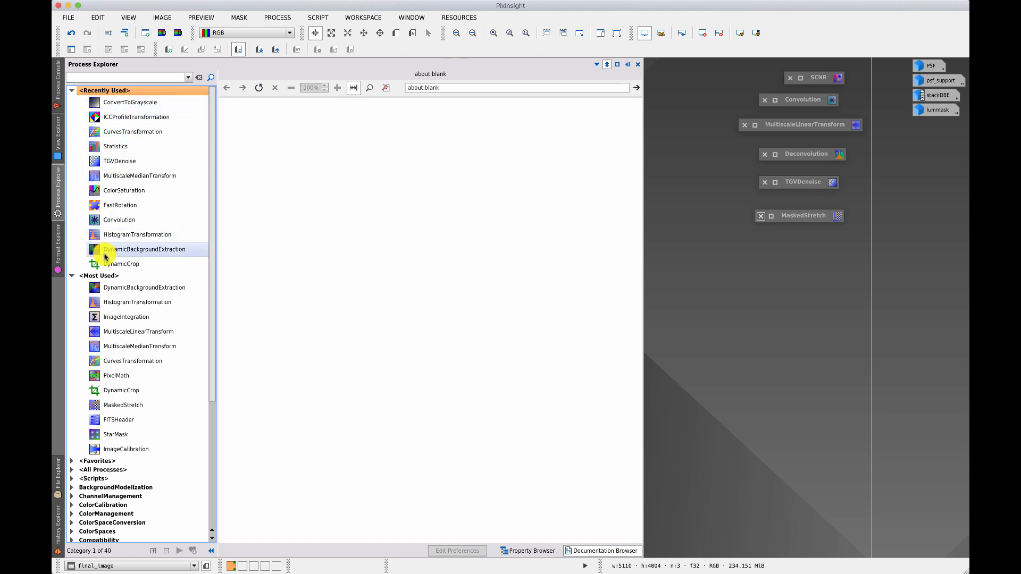
left_click(72, 90)
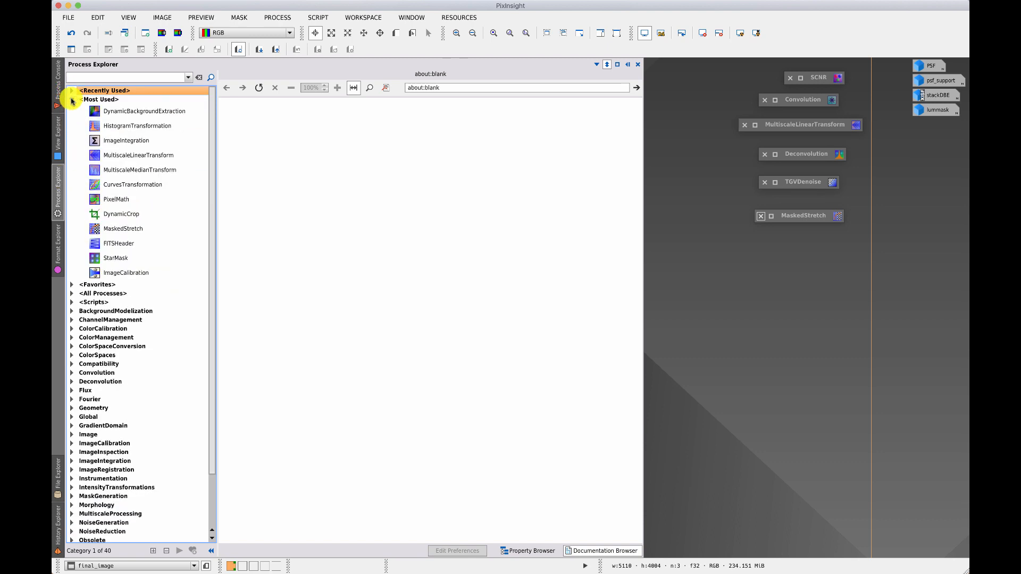
left_click(71, 99)
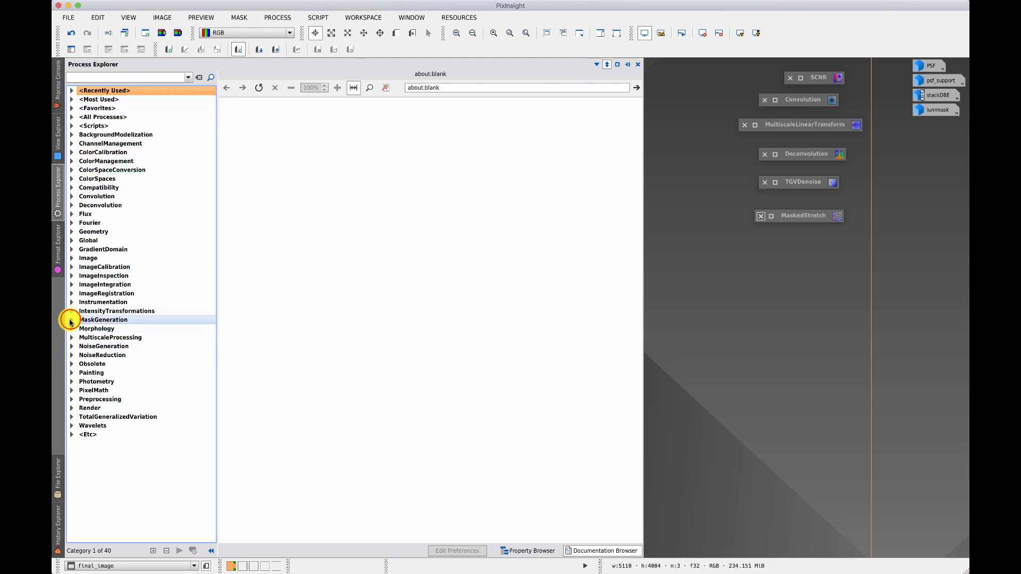
left_click(71, 320)
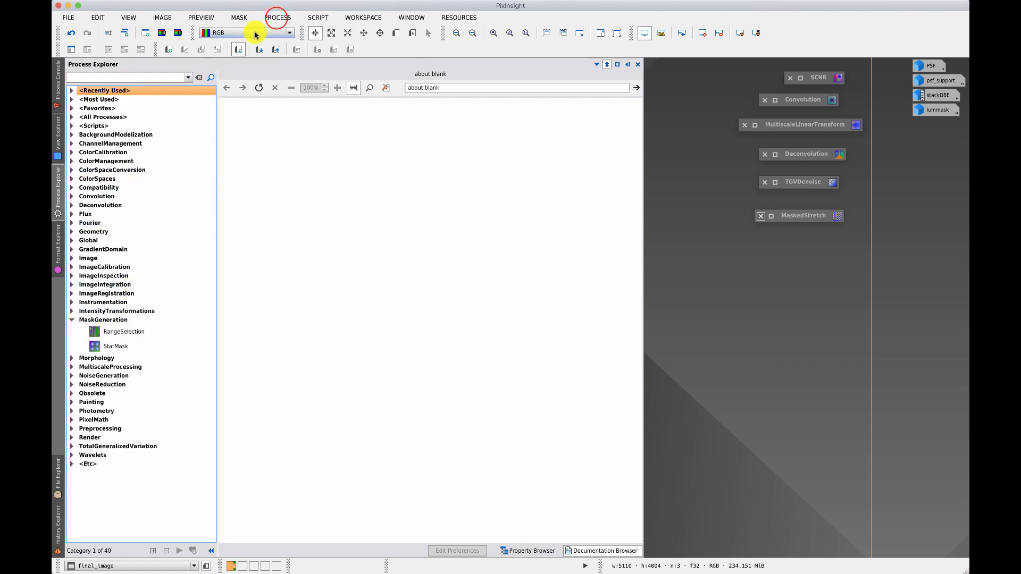
left_click(276, 18)
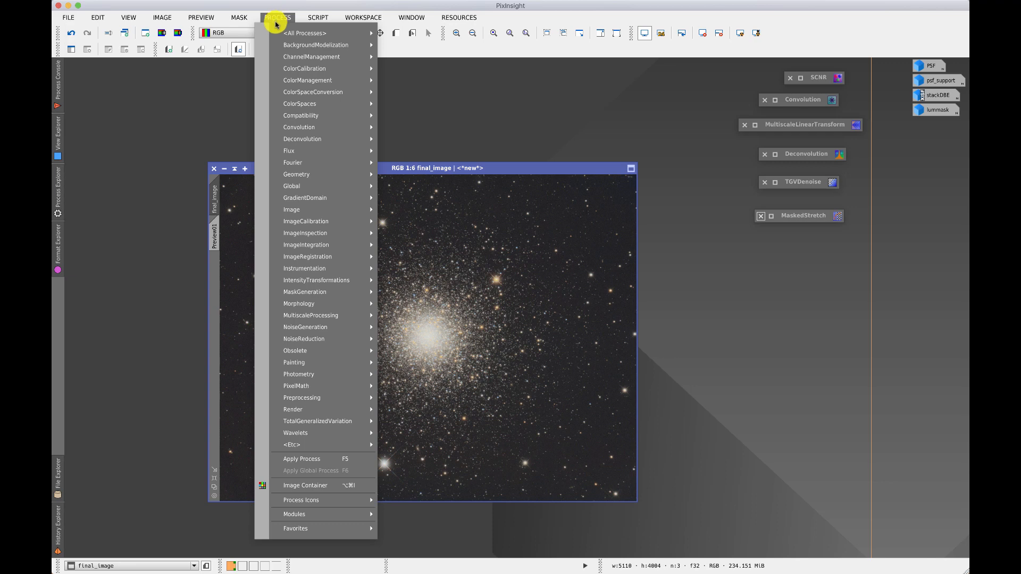
mouse_move(283, 212)
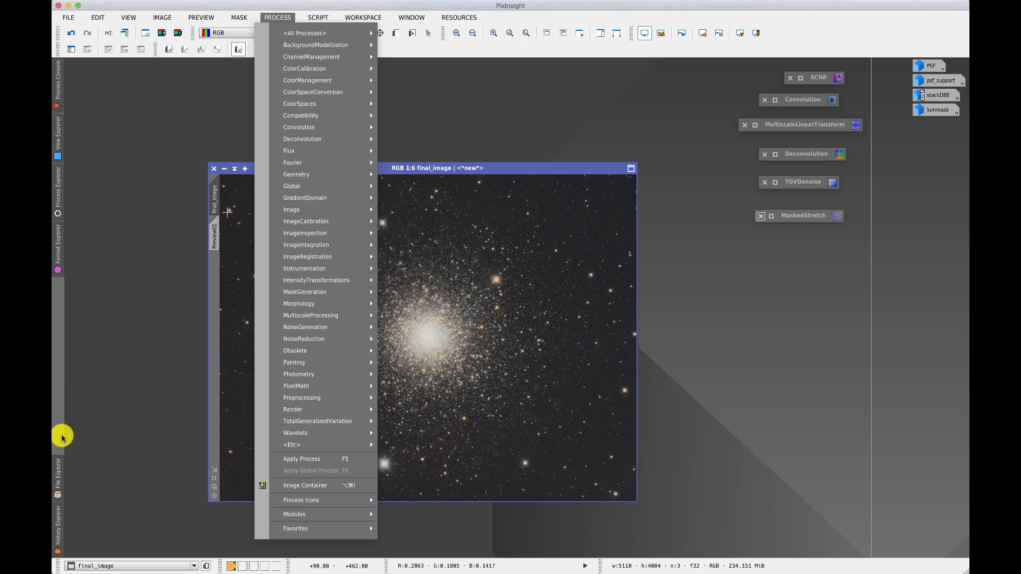
Show the File Explorer to look over the home folder's contents, and hide it again.
left_click(58, 472)
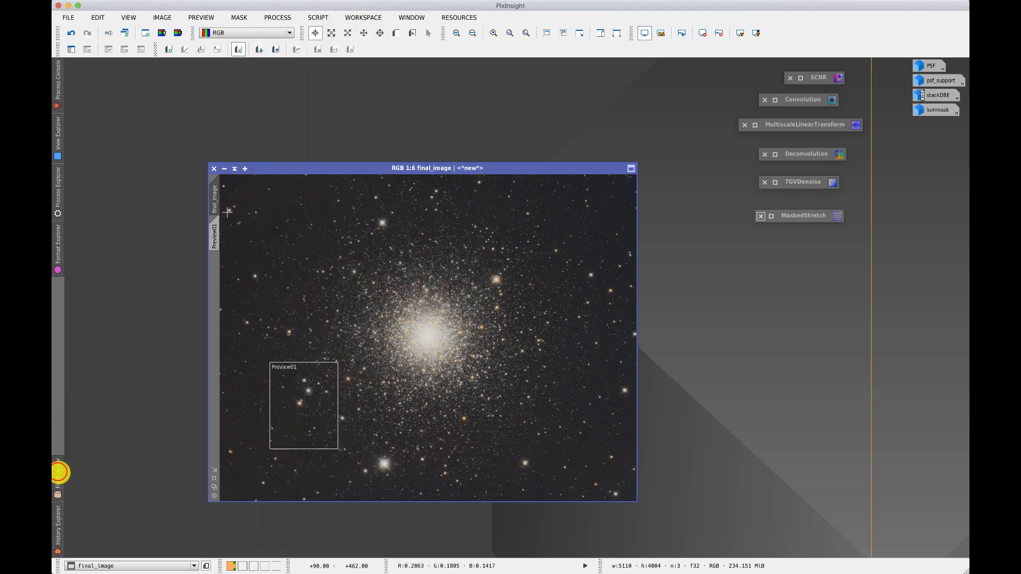
left_click(58, 472)
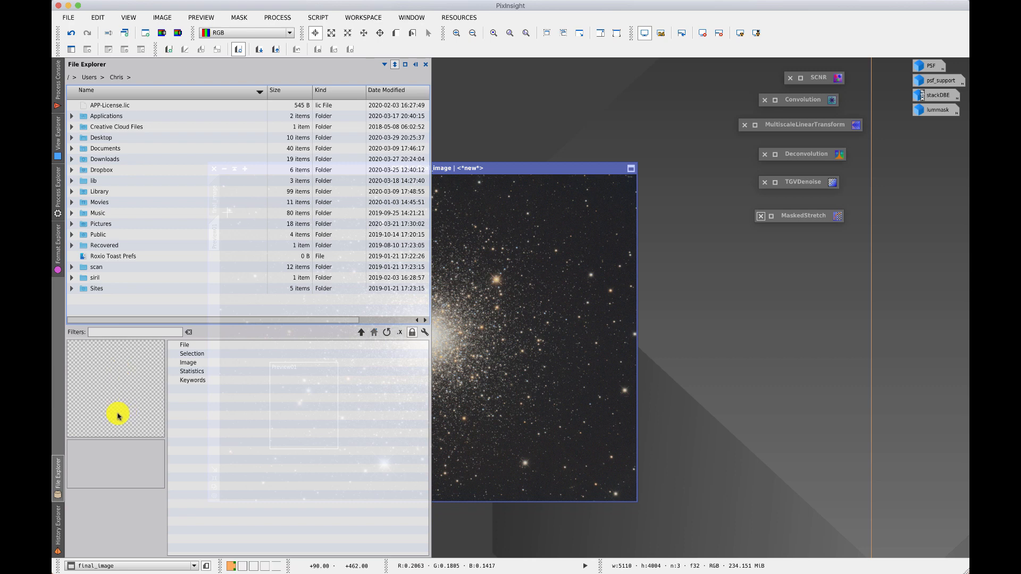
left_click(60, 514)
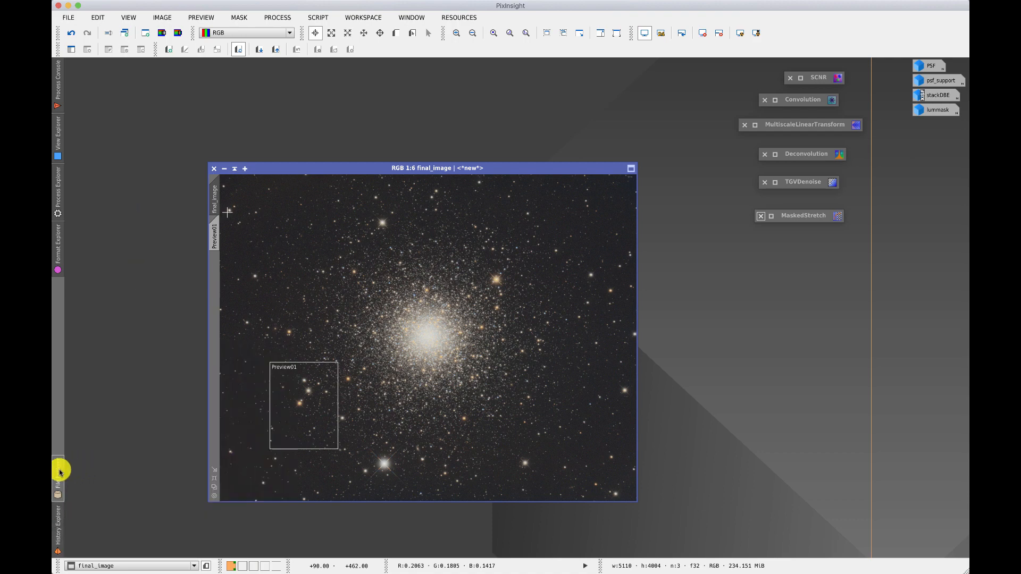
mouse_move(61, 469)
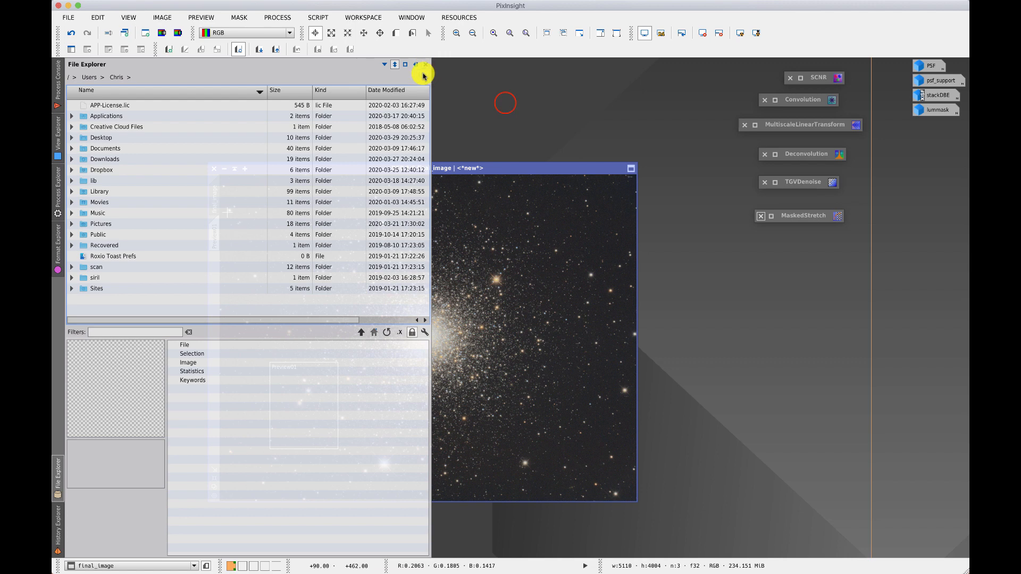
left_click(505, 103)
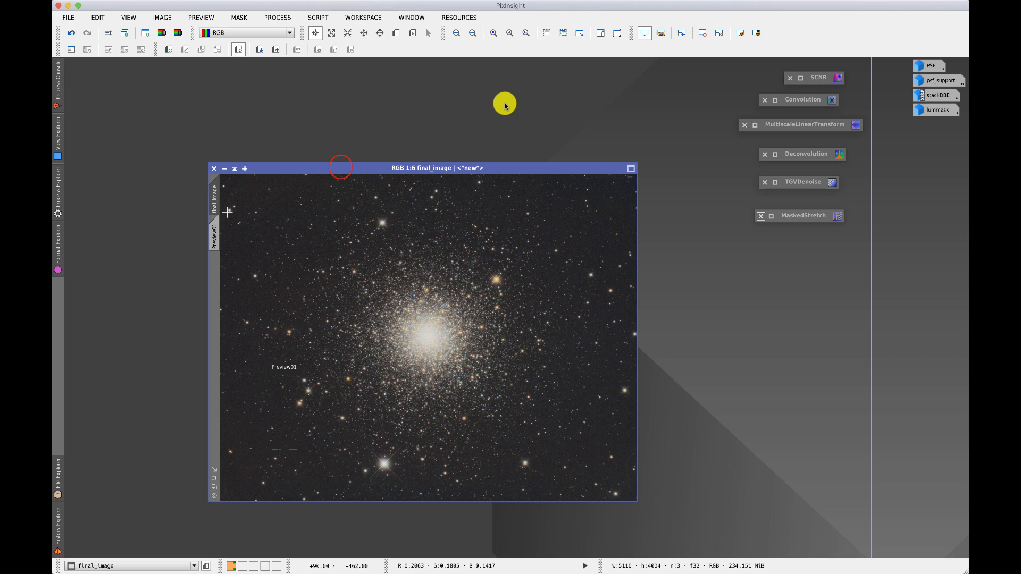
Move the final_image window higher in the workspace and restore the iconized psf_support image.
left_click_drag(345, 169, 326, 126)
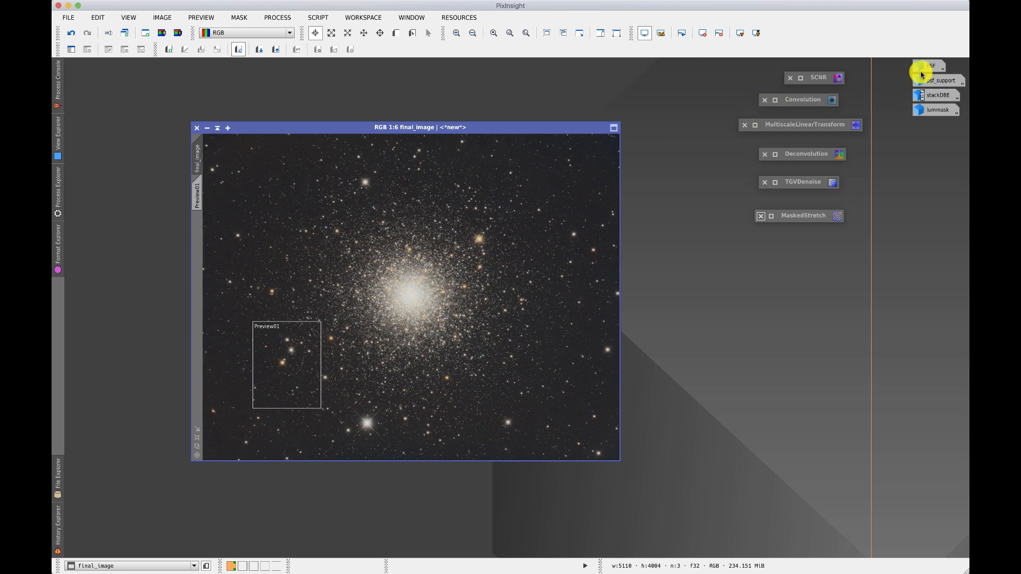
mouse_move(928, 72)
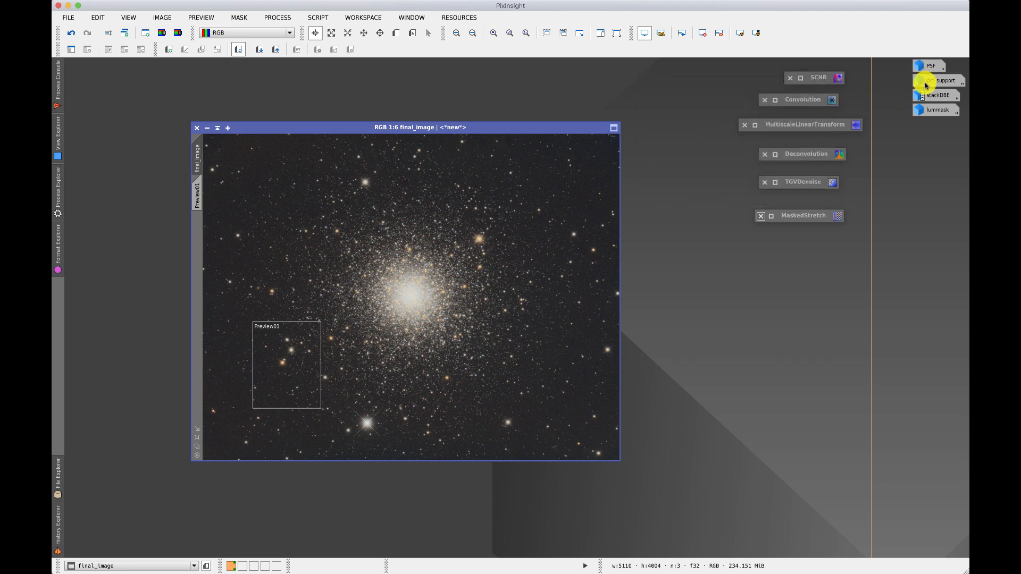
double_click(925, 83)
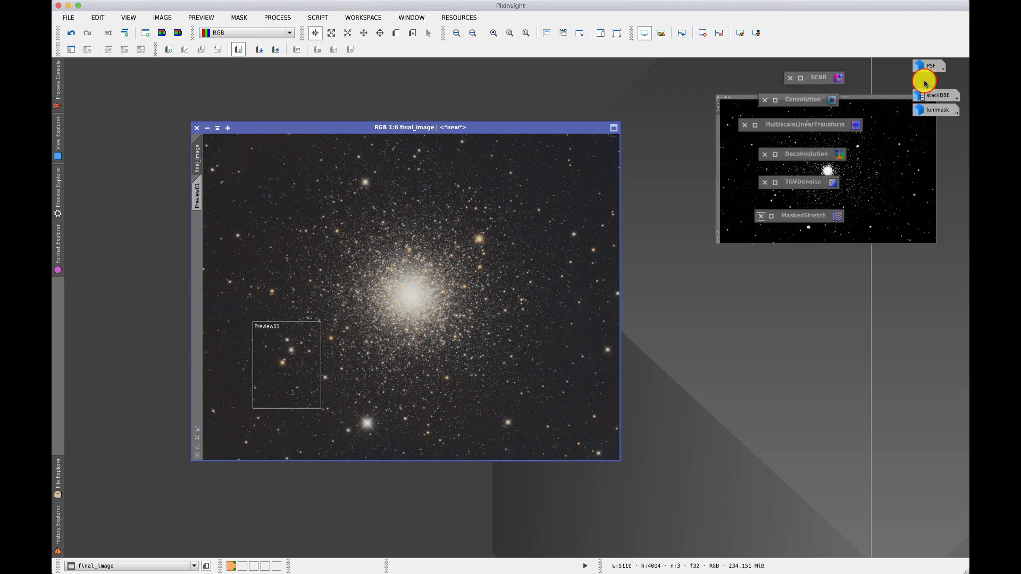
left_click_drag(604, 143, 402, 102)
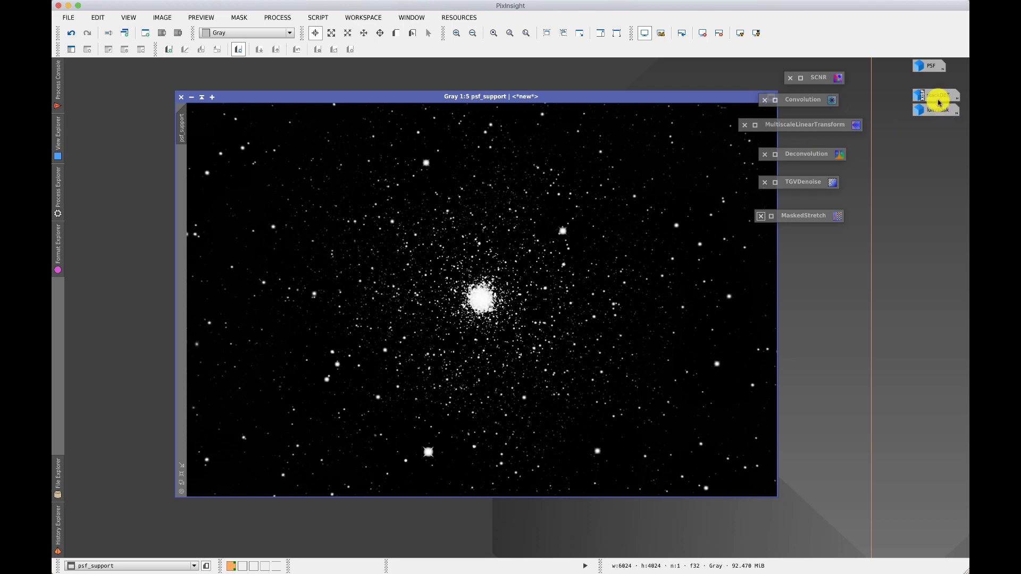
Shade the psf_support window to its title bar and iconize it.
mouse_move(933, 109)
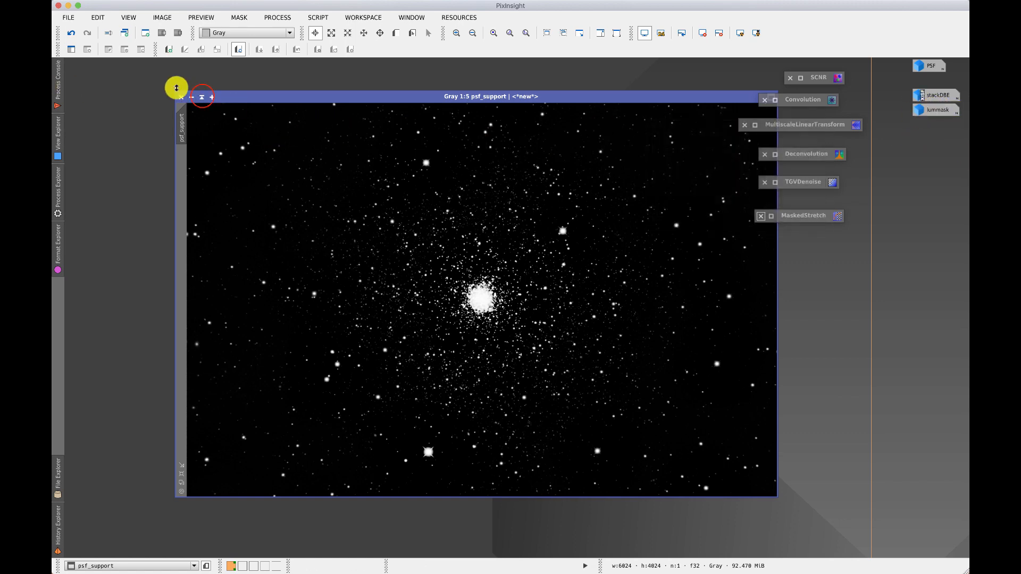
left_click(202, 97)
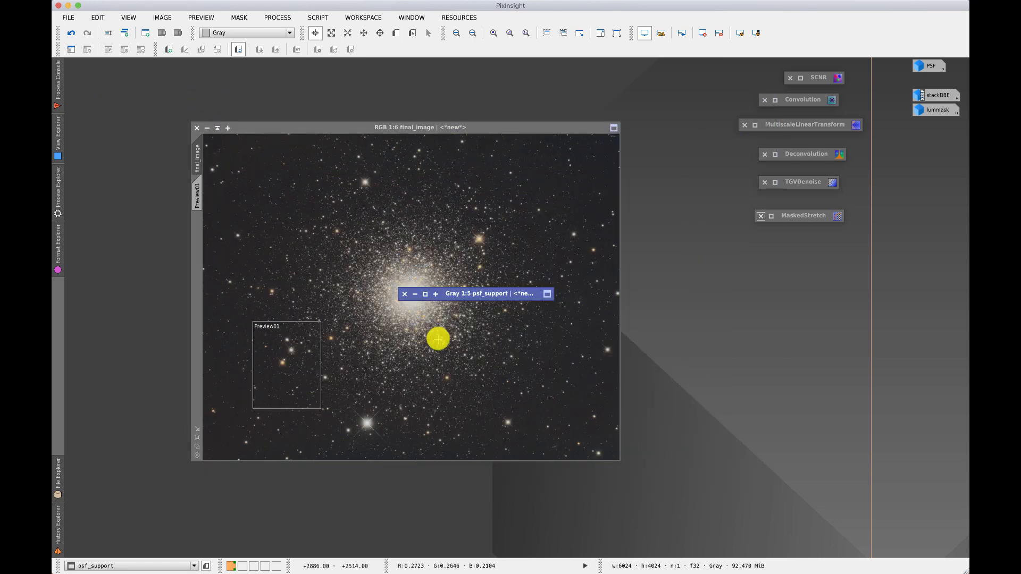
left_click(418, 292)
left_click(418, 292)
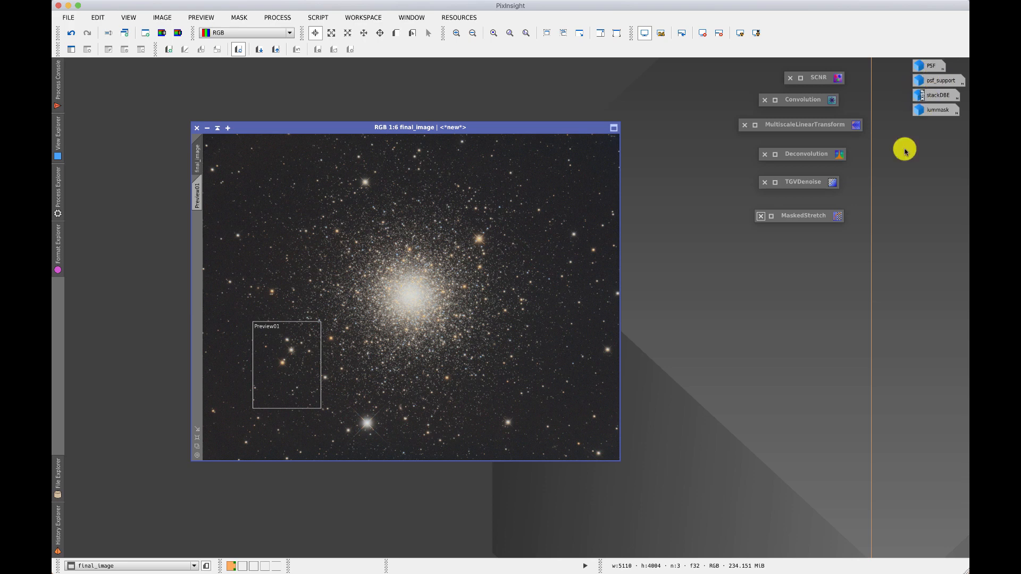
Pull the lummask and psf_support icons out of their column and automatically rearrange all image icons.
left_click_drag(923, 107, 413, 71)
left_click_drag(914, 86, 550, 211)
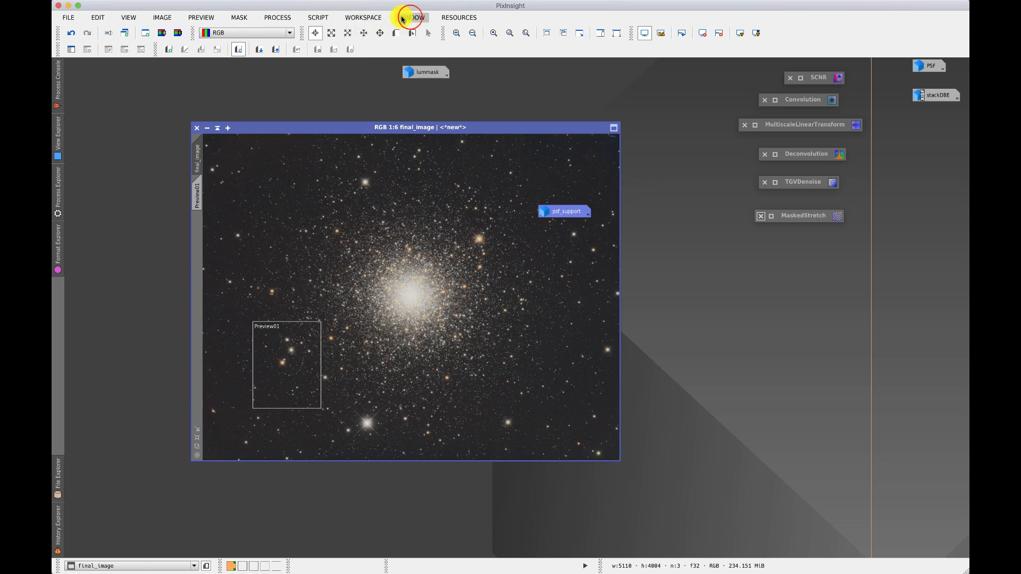
left_click(411, 18)
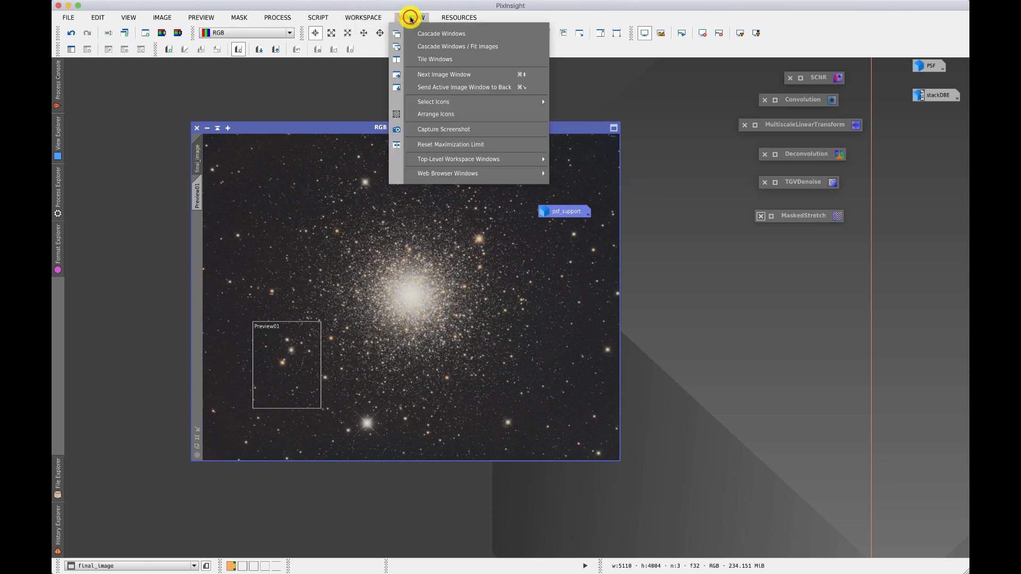
left_click(424, 114)
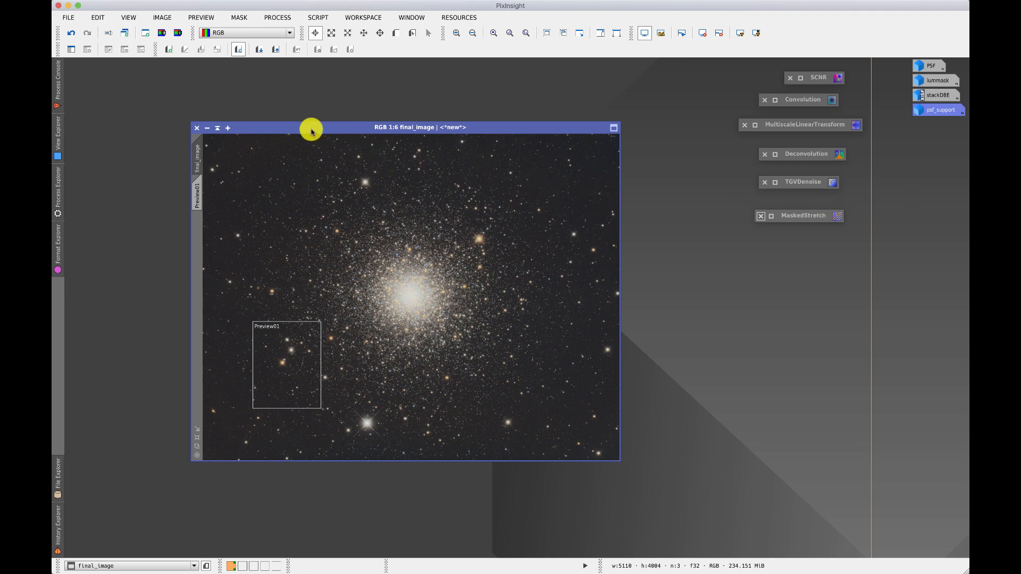
Inspect final_image at 1:2 and 2:1 zoom, look below the cluster core, and return through 1:1 to 1:2.
left_click(510, 35)
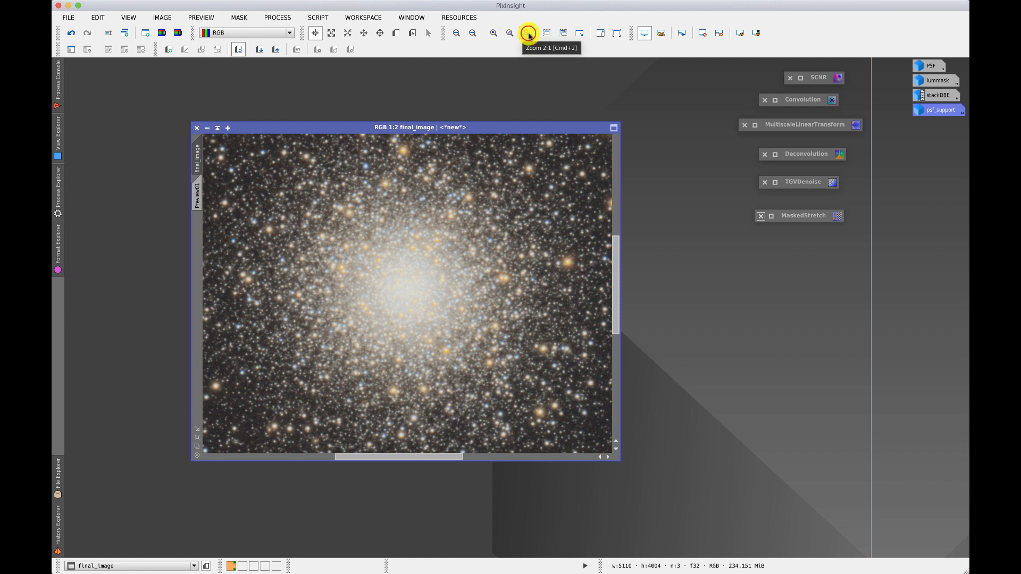
left_click(529, 35)
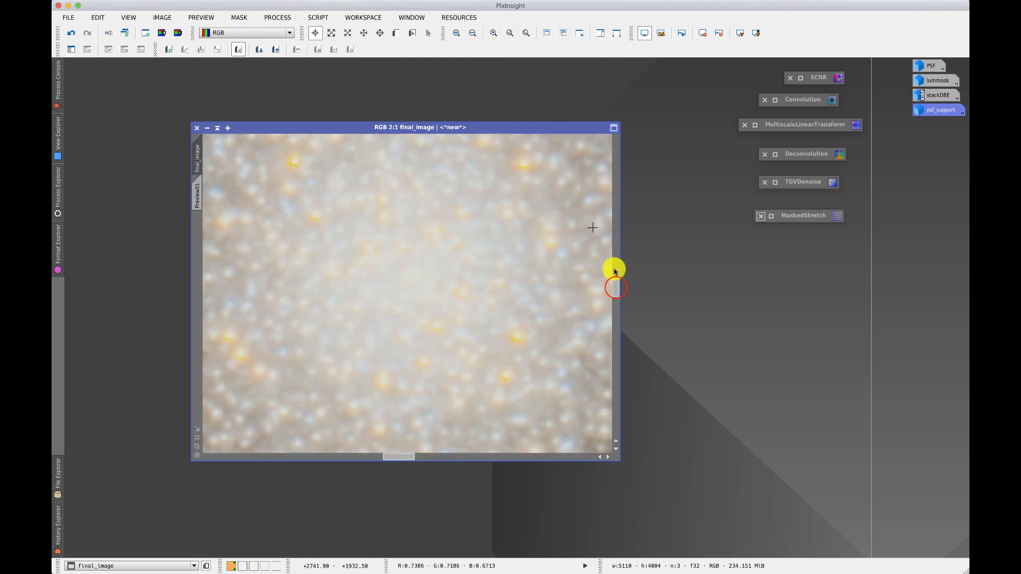
left_click_drag(613, 287, 611, 345)
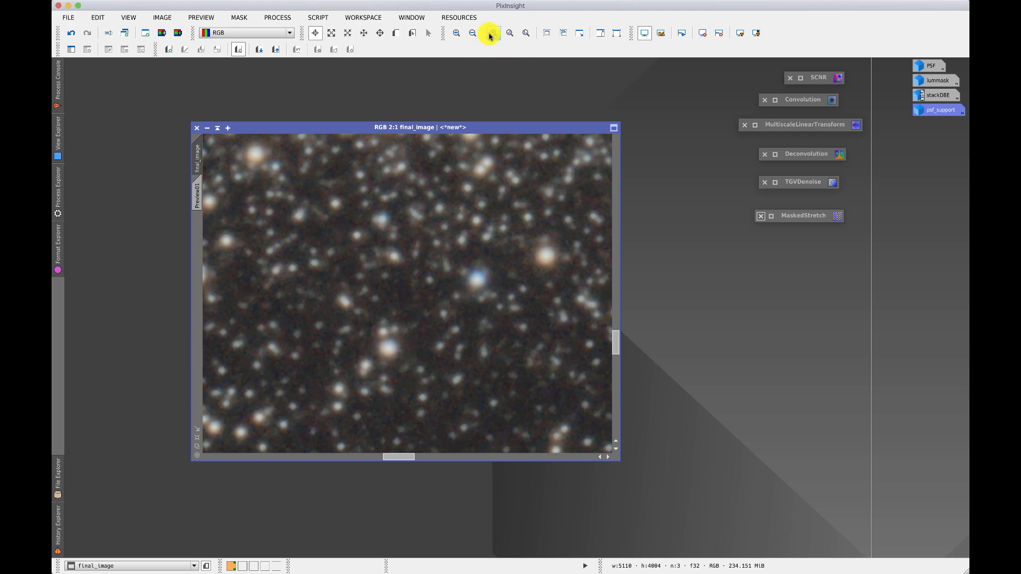
left_click(492, 34)
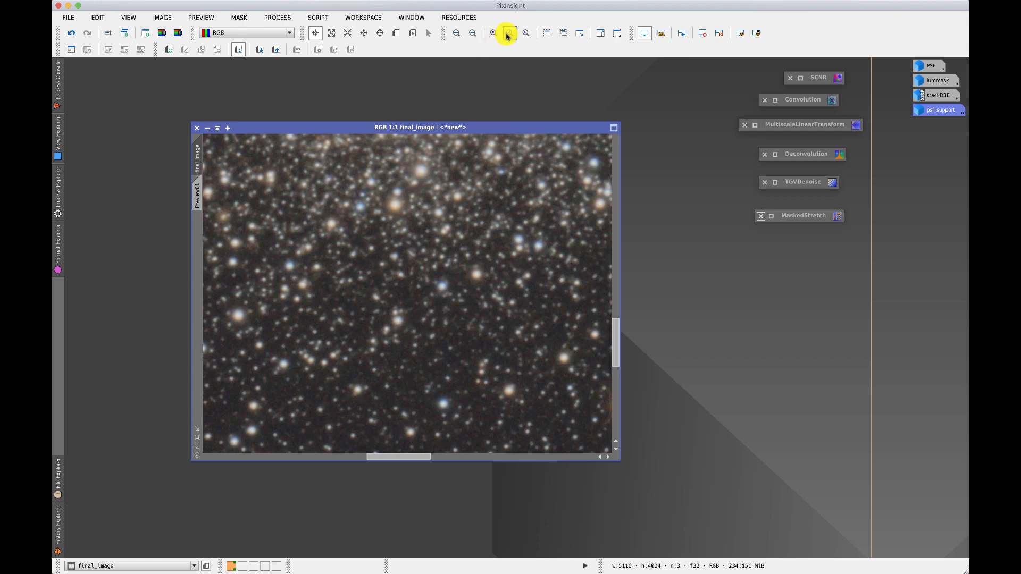
left_click(508, 34)
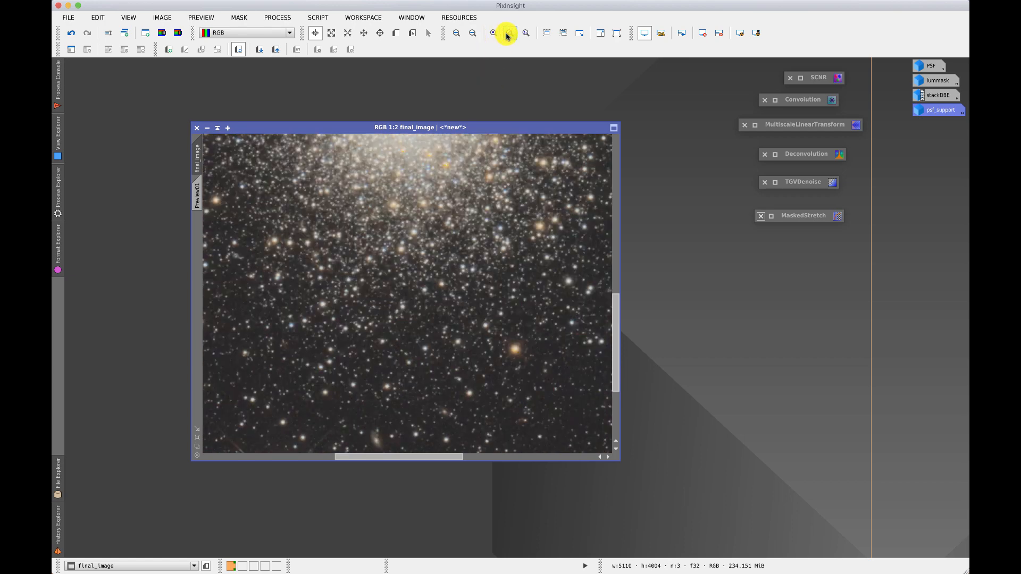
Zoom final_image in to 3:1, fit its window to the enlarged view, and zoom back out to 1:2.
left_click(457, 34)
left_click(457, 34)
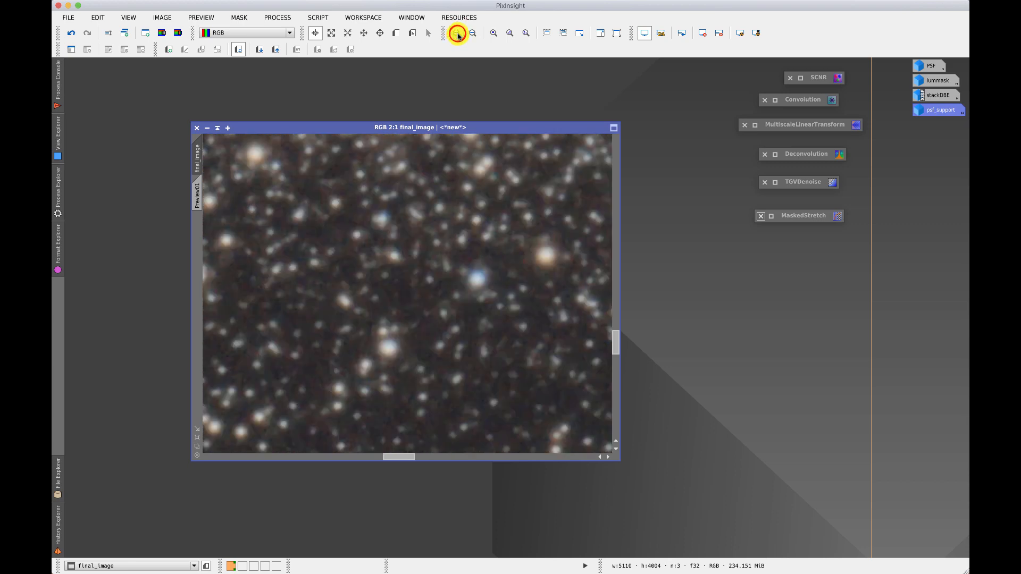
left_click(457, 34)
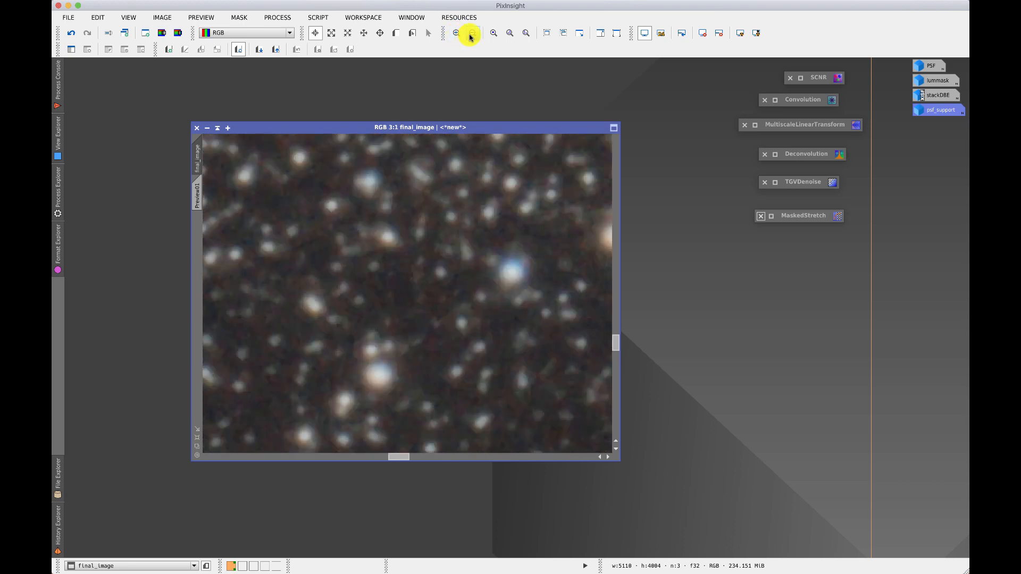
left_click(579, 34)
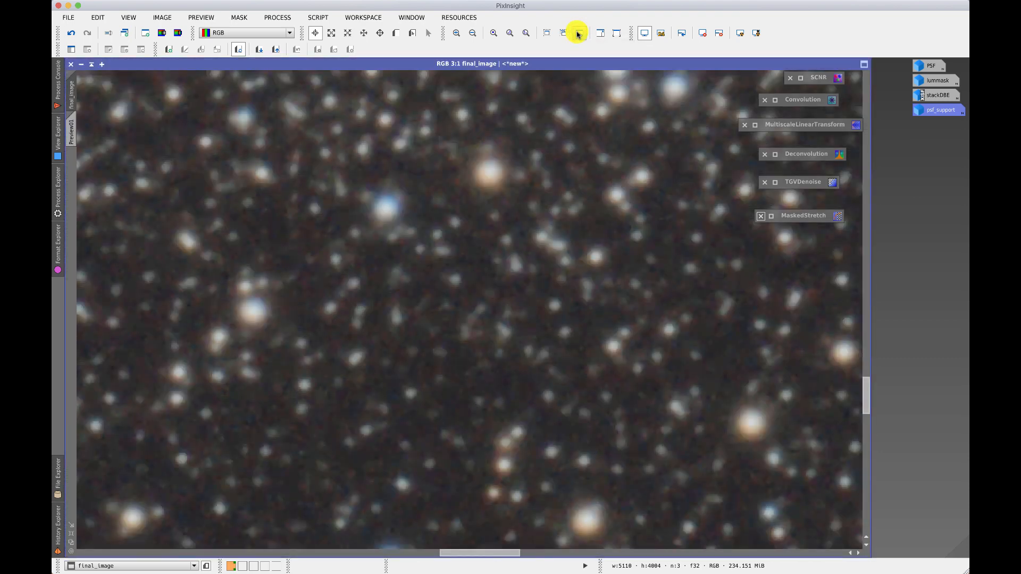
left_click(510, 33)
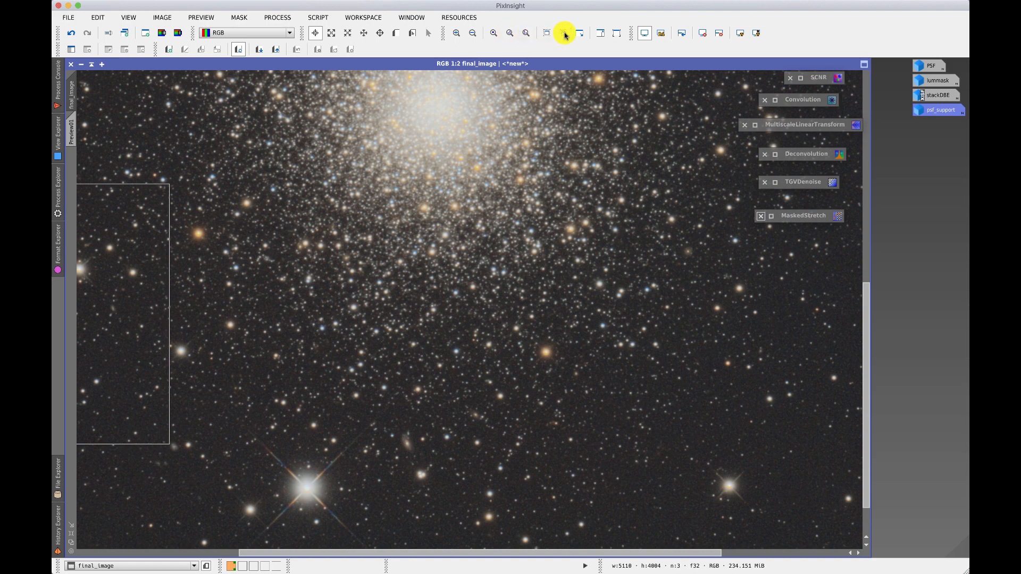
Shrink final_image to an optimal fit at 1:6 and move its window away from the workspace edge.
left_click(580, 33)
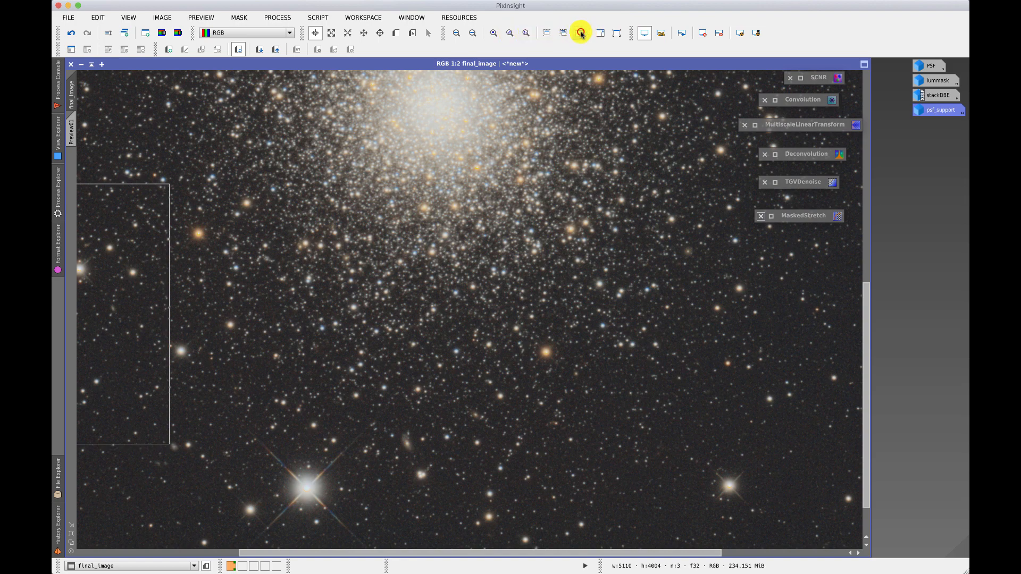
left_click(580, 33)
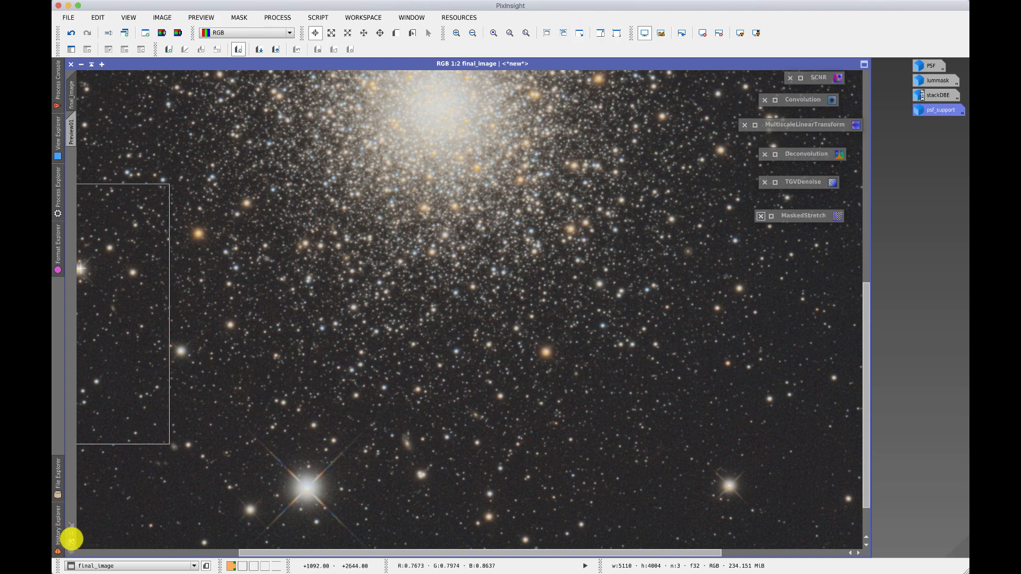
left_click(71, 545)
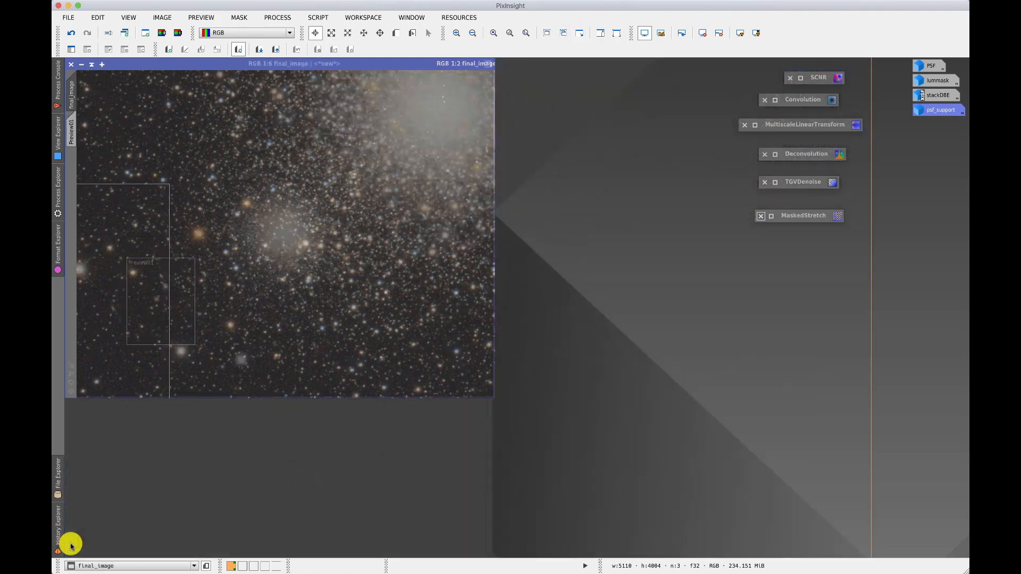
left_click_drag(161, 64, 185, 101)
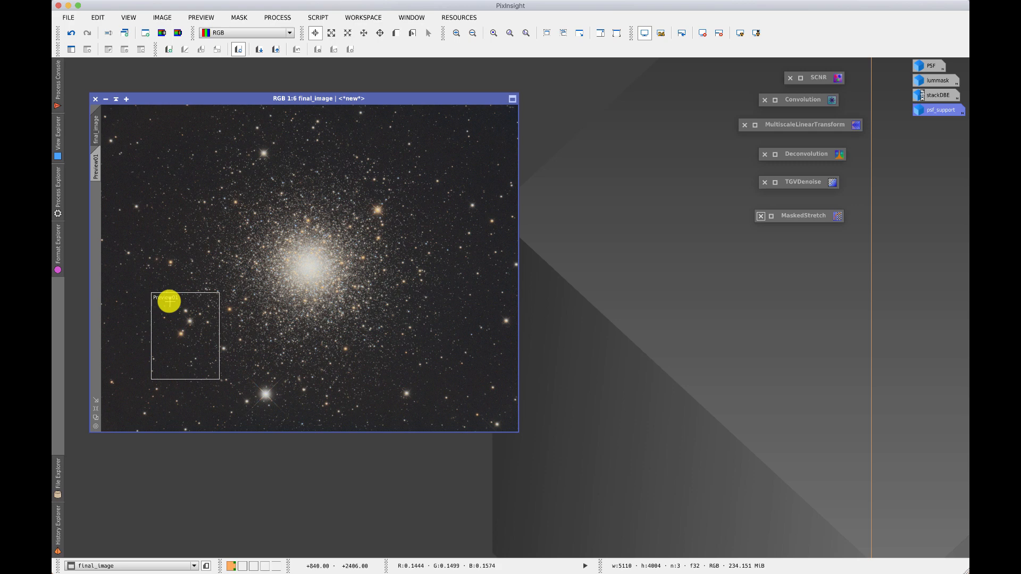
Switch back and forth between the Preview01 view and the full final_image view to compare them.
left_click(95, 167)
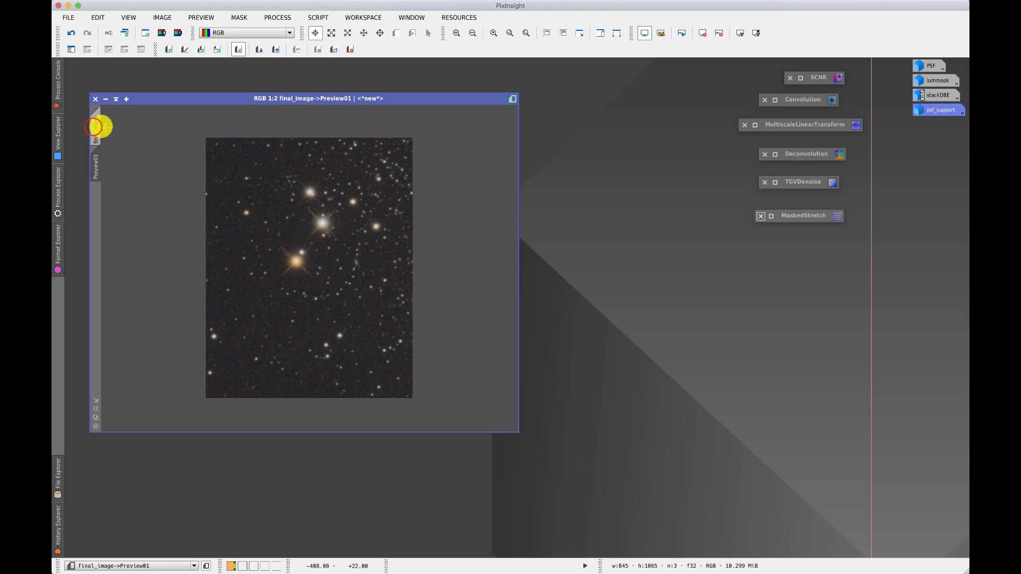
left_click(95, 127)
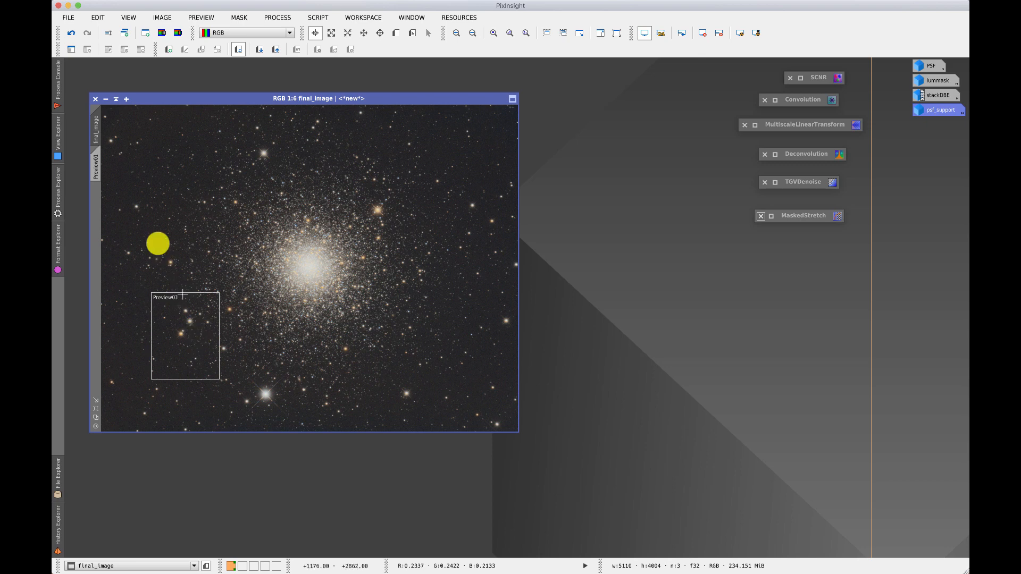
left_click(97, 167)
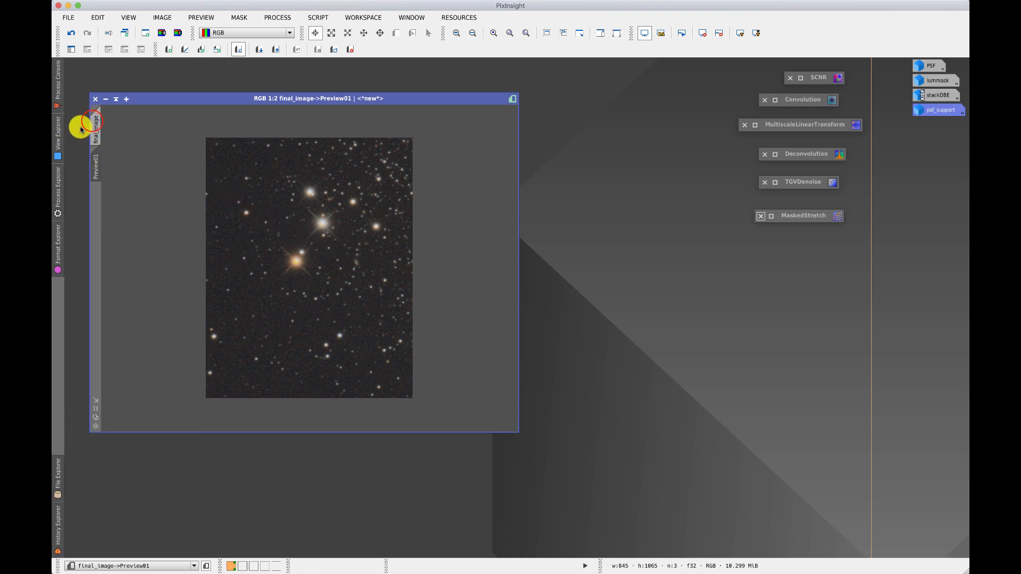
left_click(94, 123)
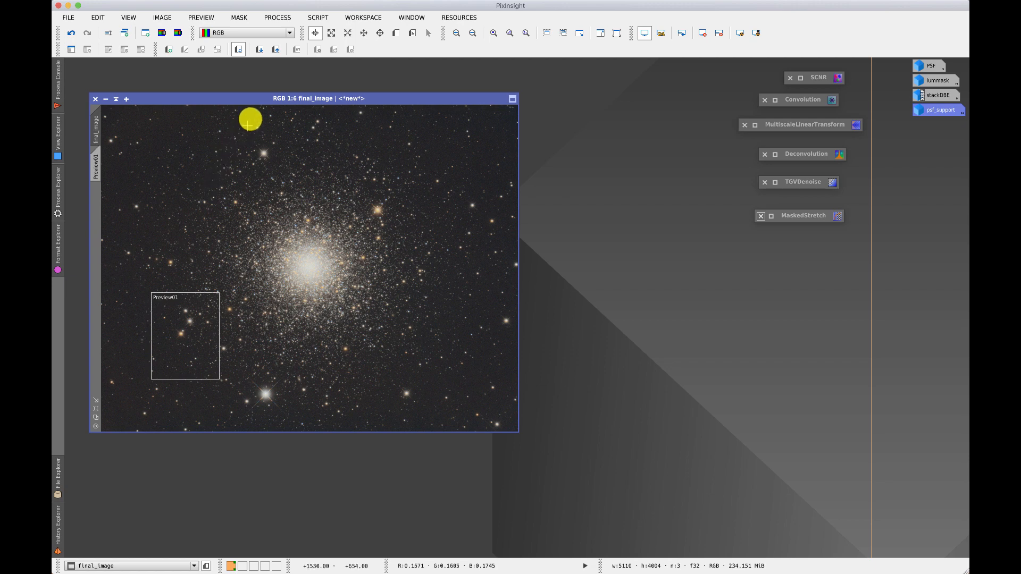
Move Preview01 to the lower-right part of final_image and define a second preview over the cluster core.
left_click(411, 34)
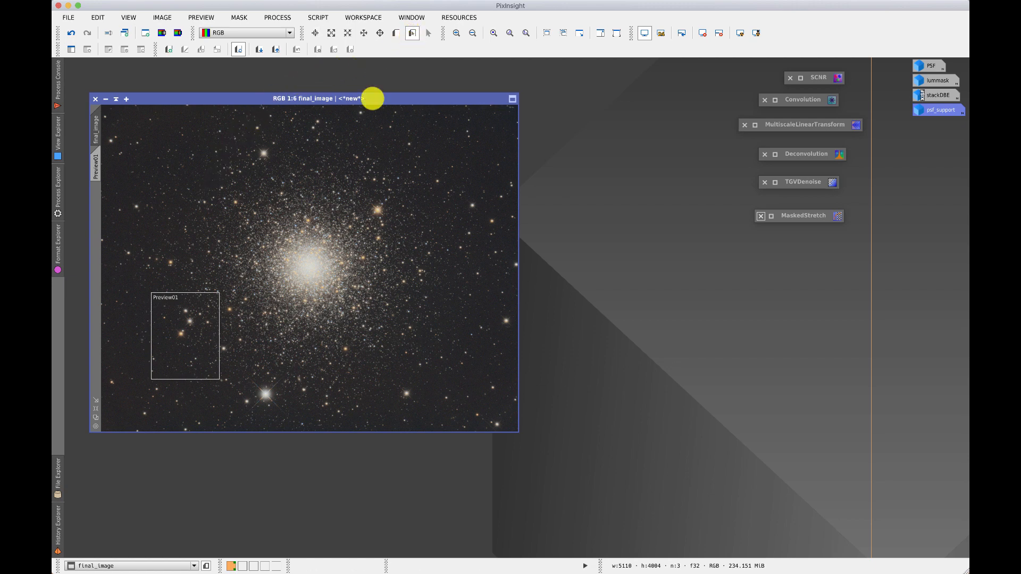
left_click_drag(193, 319, 469, 355)
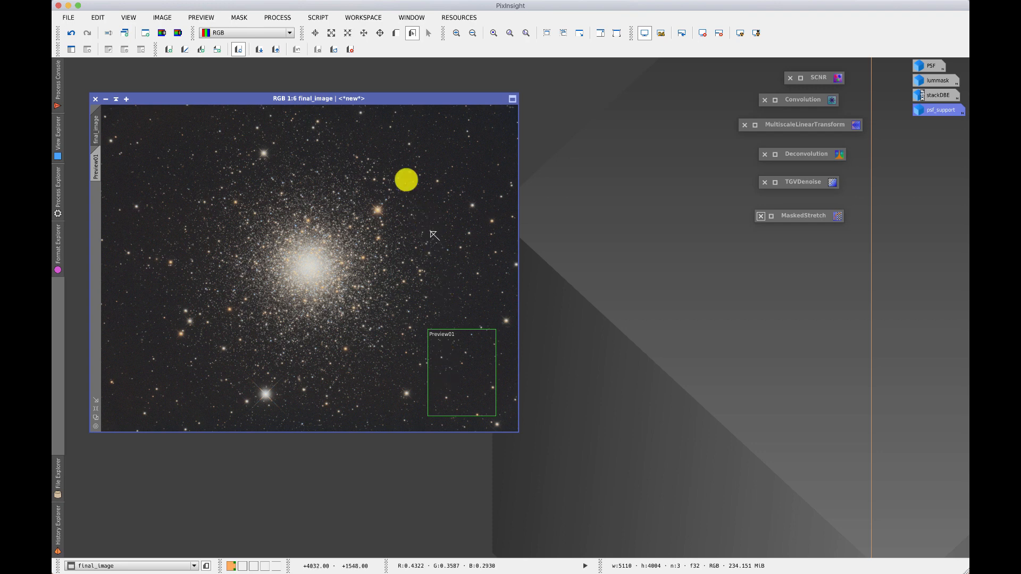
left_click(396, 33)
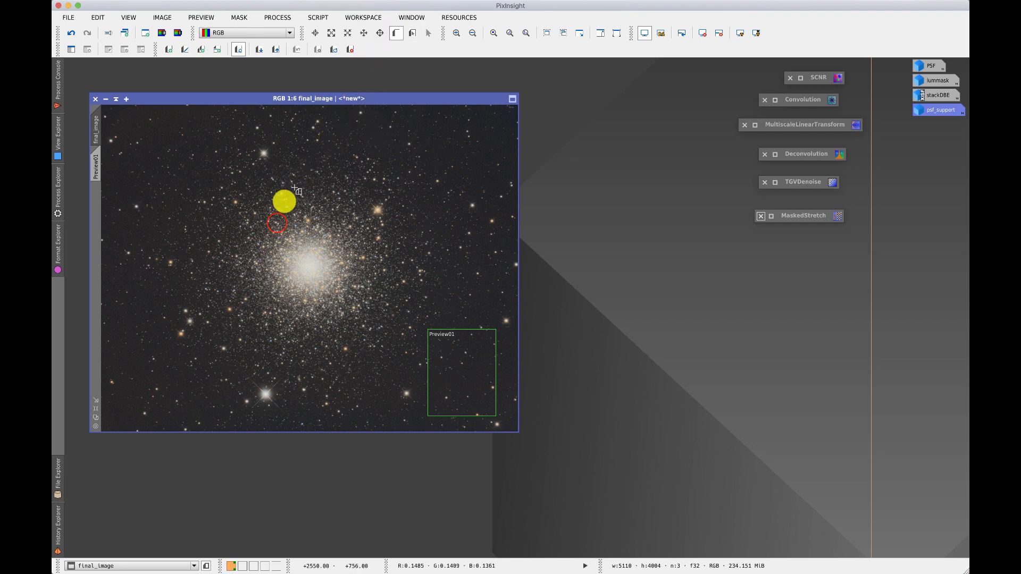
left_click_drag(277, 224, 367, 294)
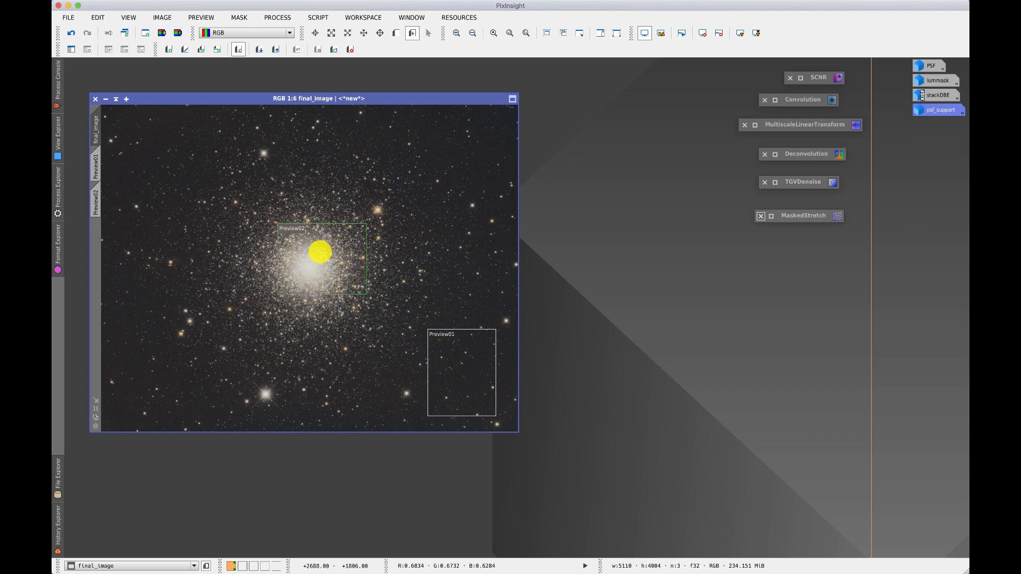
Delete both previews, Preview02 and Preview01, from final_image.
left_click(351, 49)
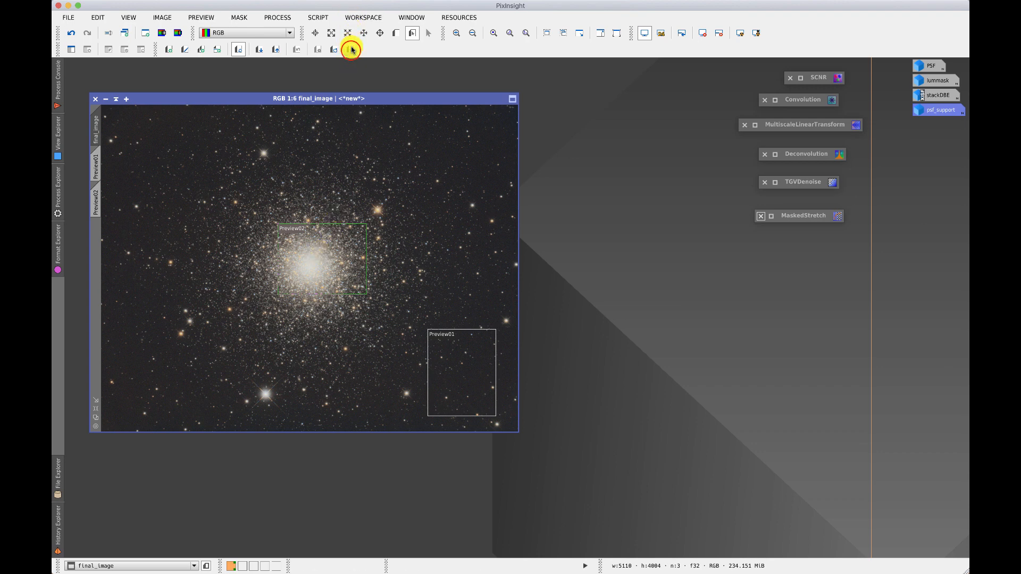
left_click(95, 139)
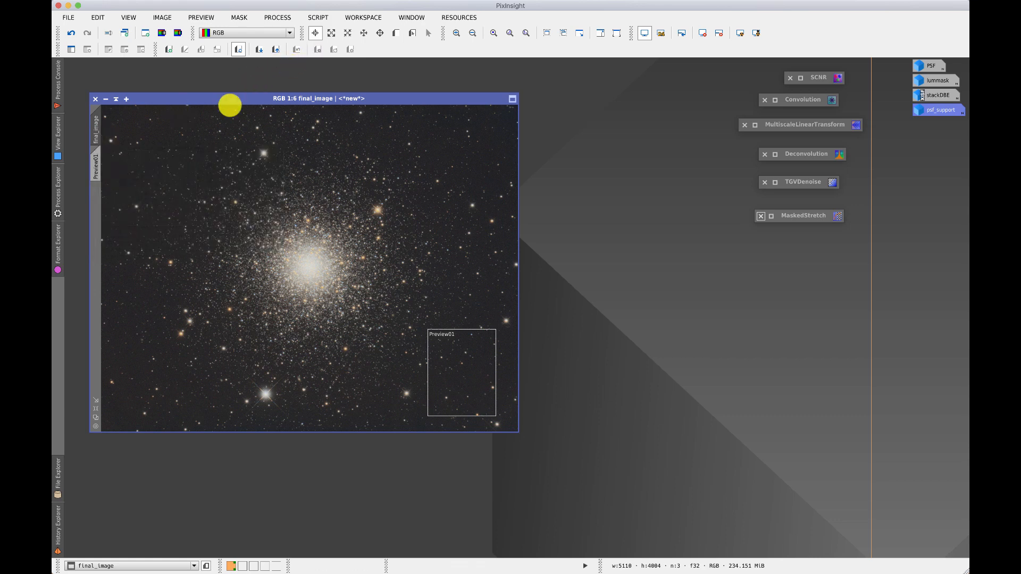
left_click(96, 165)
left_click(351, 50)
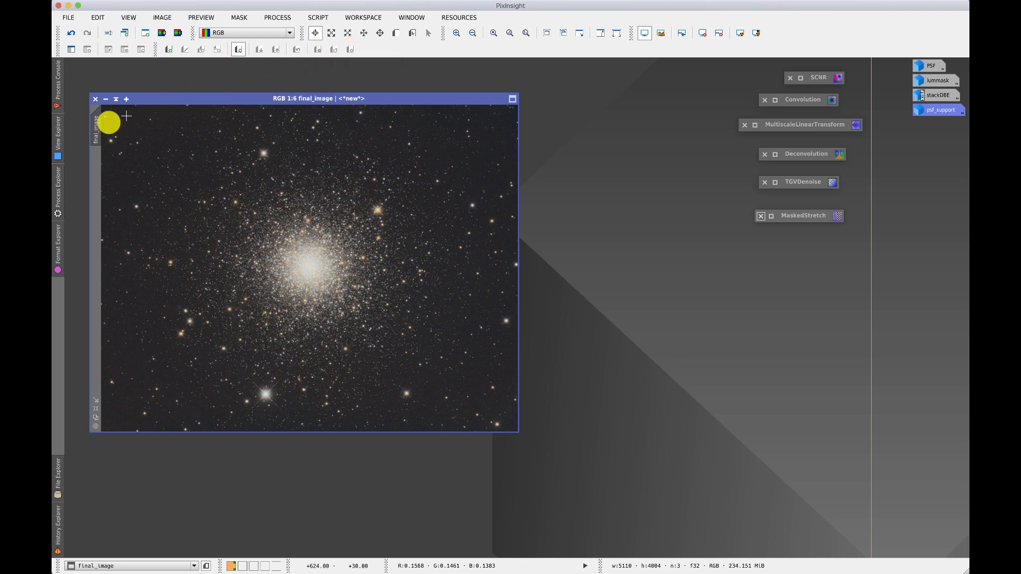
Duplicate final_image into a separate image window and close the duplicate.
mouse_move(97, 123)
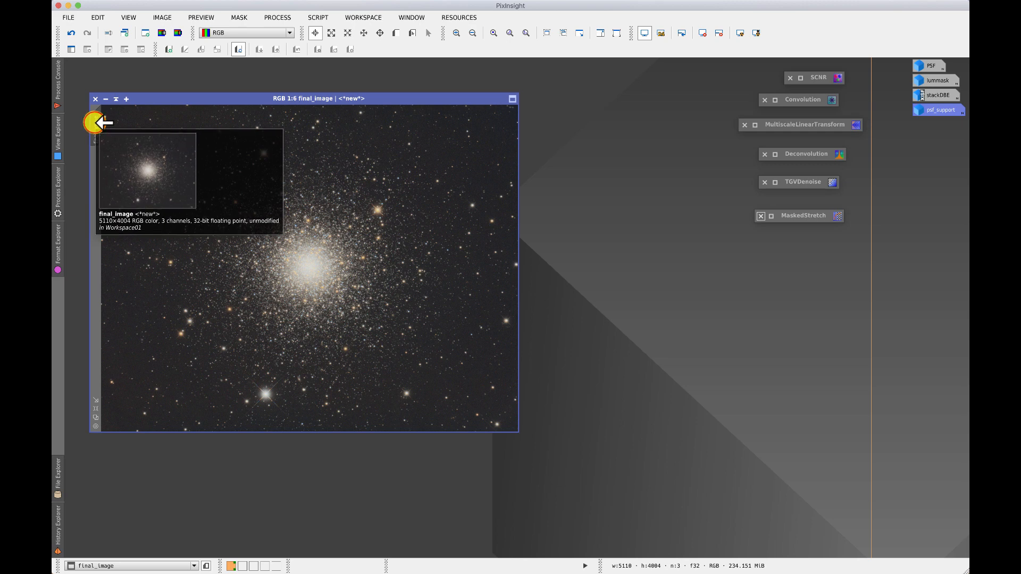
left_click_drag(96, 123, 82, 131)
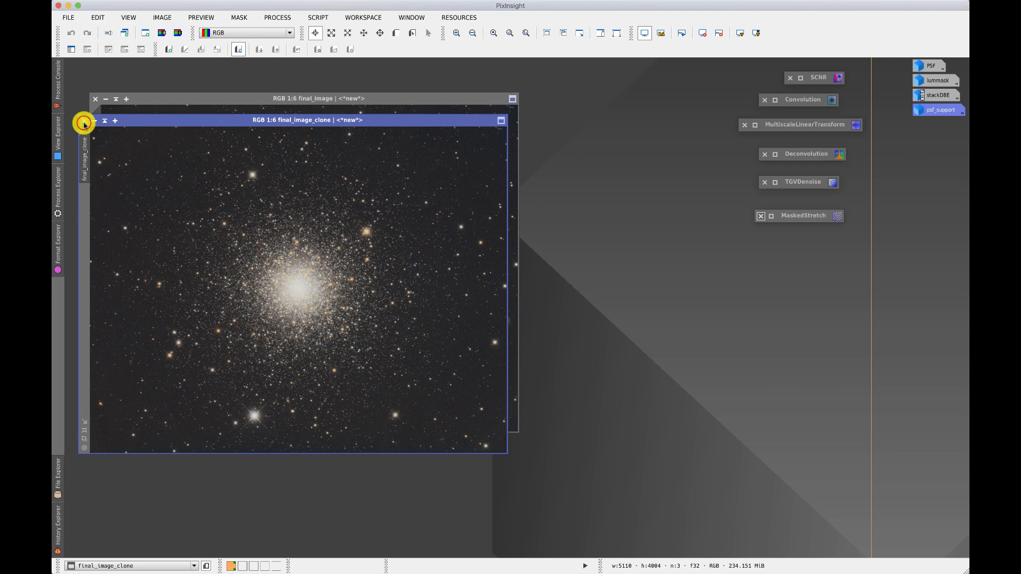
left_click(84, 121)
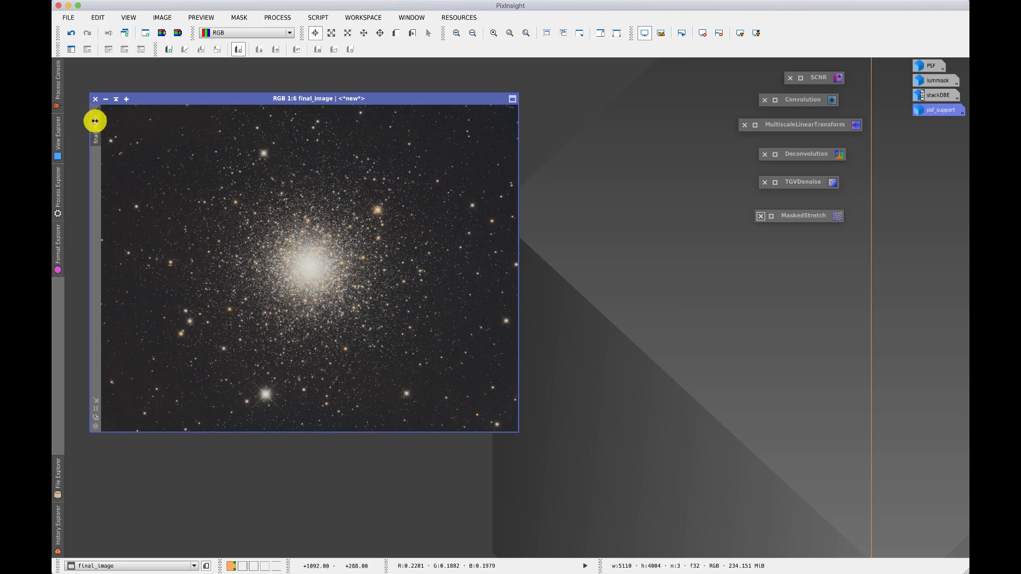
Iconize final_image, place its icon just below the psf_support icon, and restore the stackDBE image.
mouse_move(96, 127)
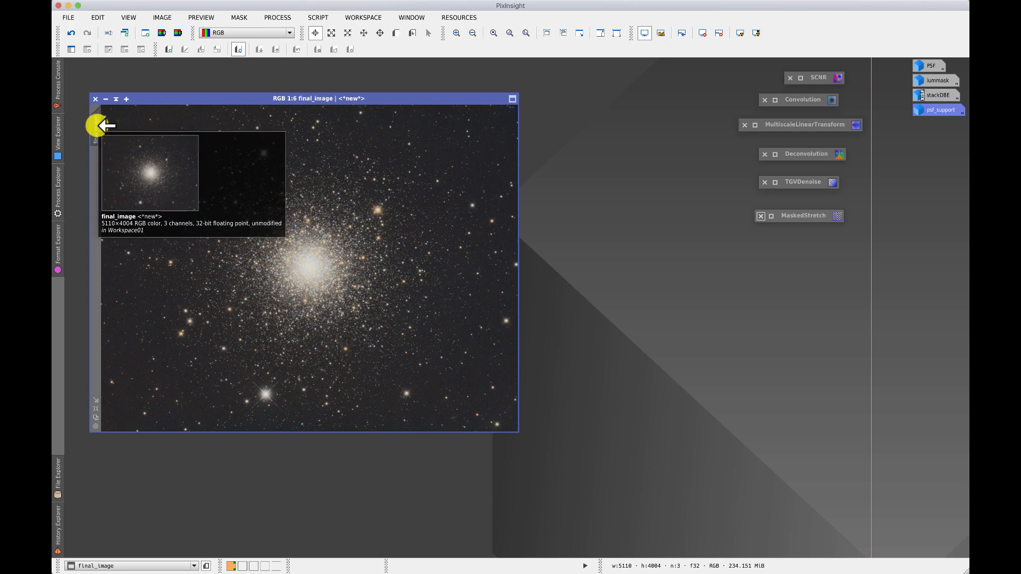
left_click(105, 101)
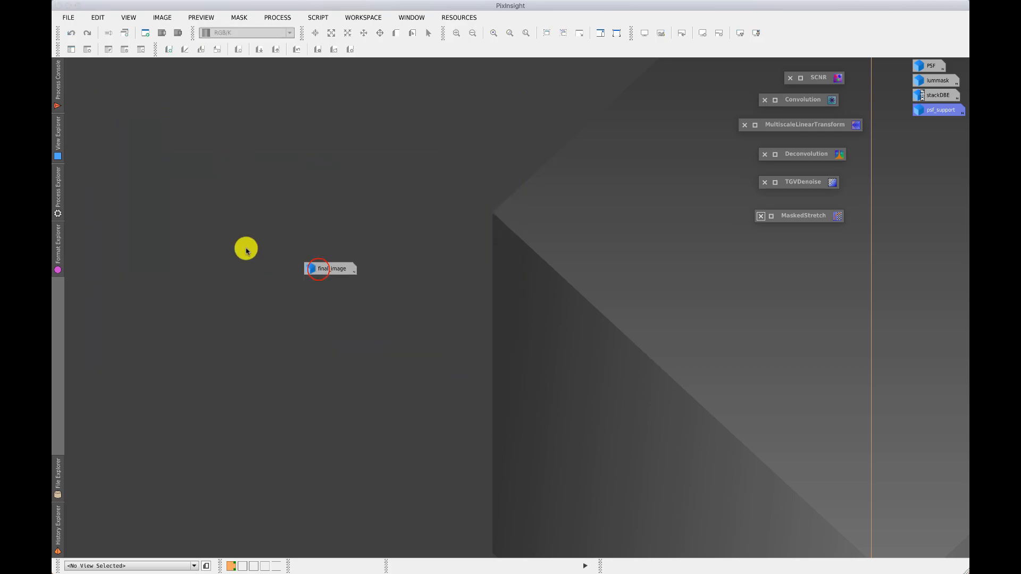
left_click_drag(308, 267, 909, 147)
double_click(936, 96)
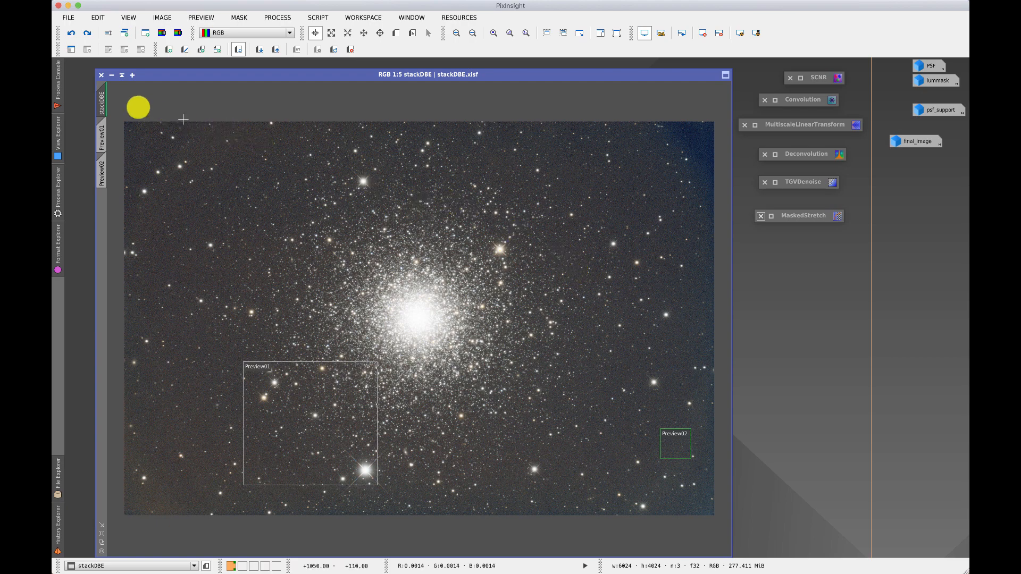
Try the standard and boosted STF AutoStretch on stackDBE, then reset its screen stretch and reapply the standard AutoStretch.
mouse_move(104, 88)
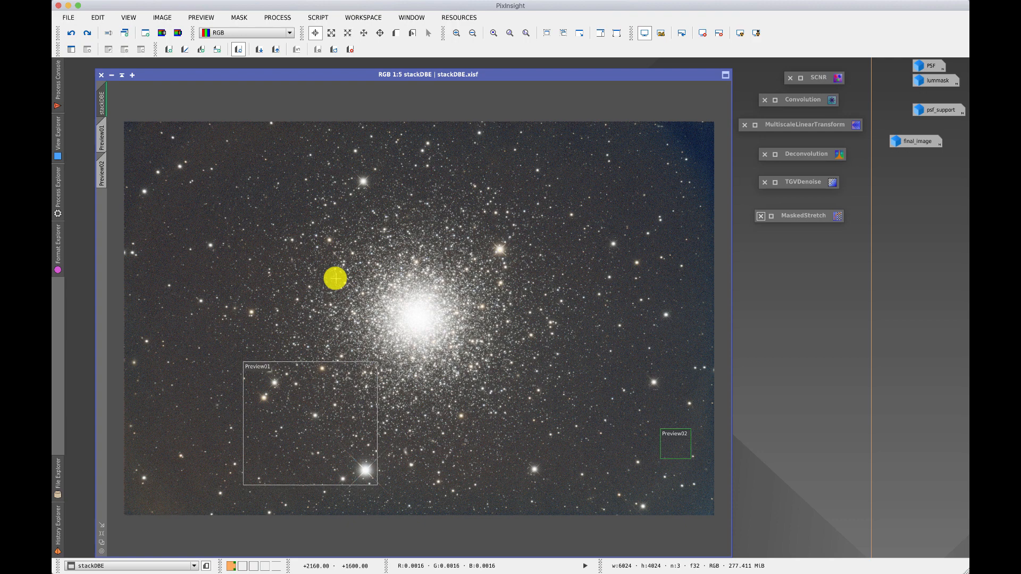
left_click(742, 34)
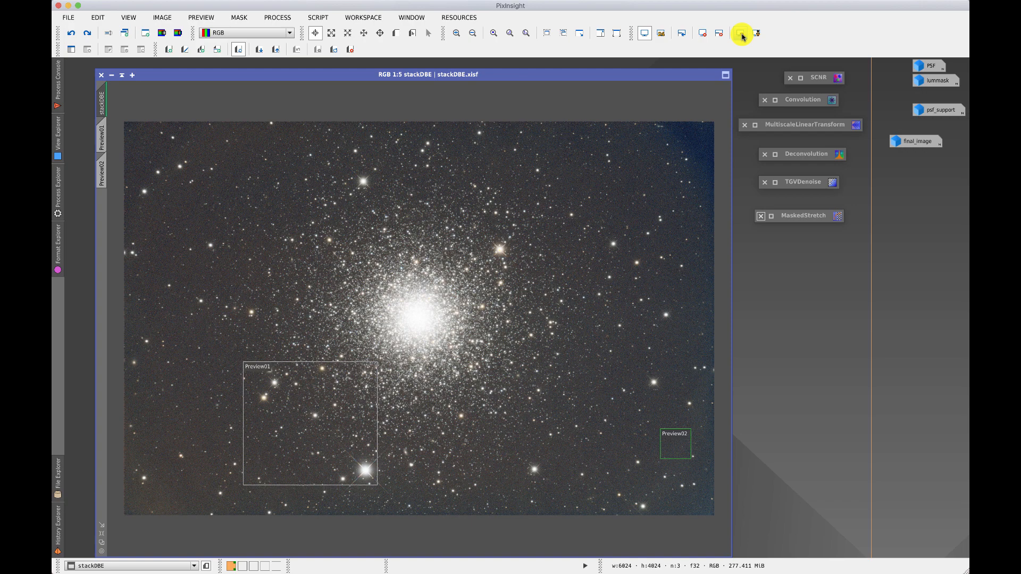
left_click(758, 34)
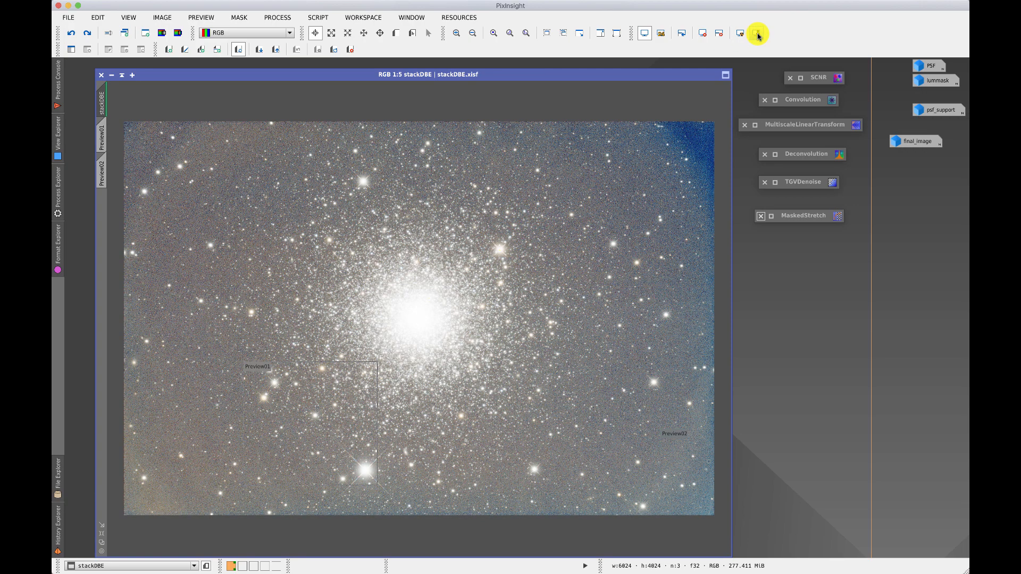
left_click(704, 36)
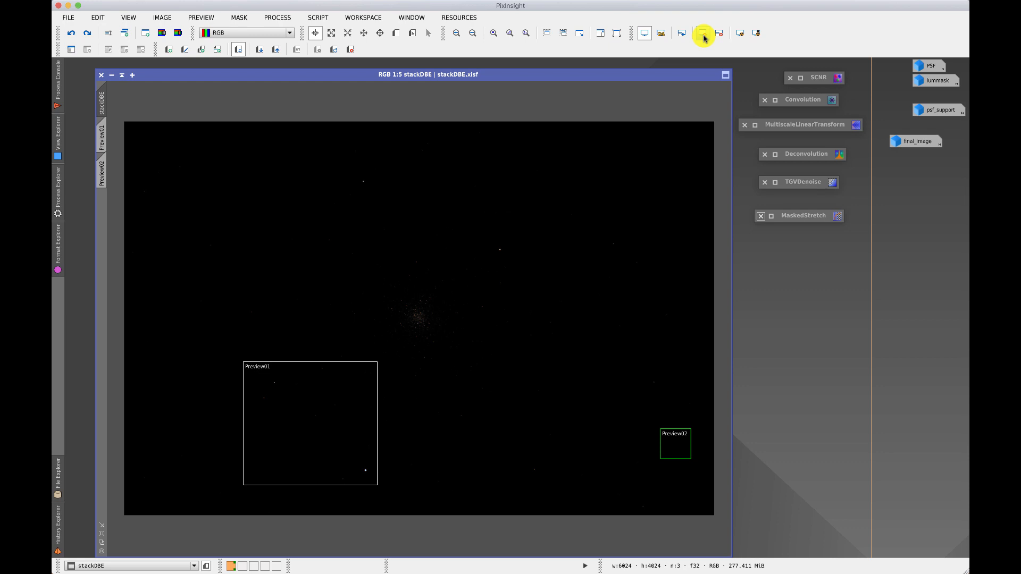
left_click(739, 34)
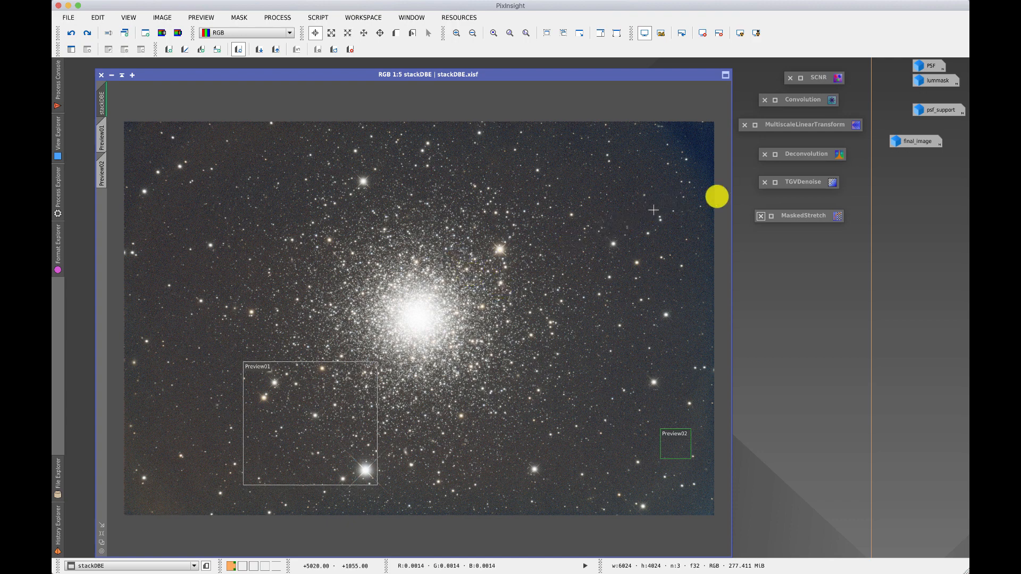
Restore the lummask image and try to apply it as a mask to stackDBE.
double_click(935, 85)
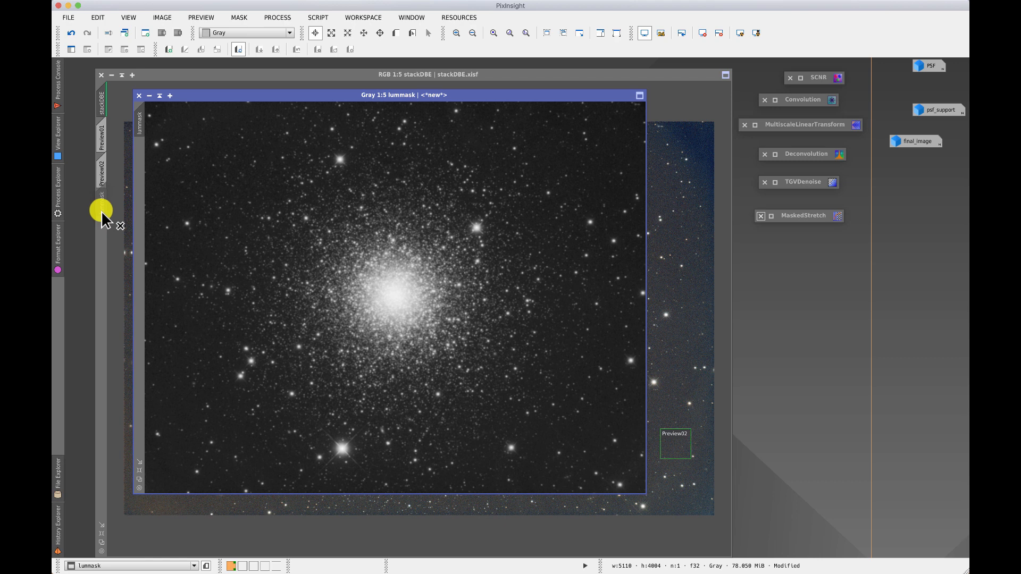
left_click_drag(102, 213, 103, 209)
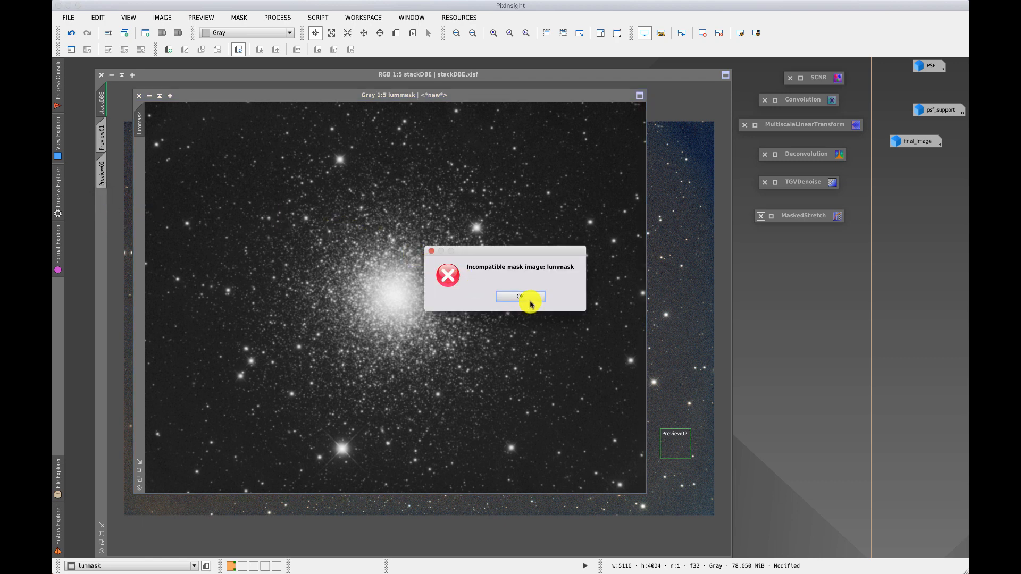
left_click(529, 301)
left_click(527, 299)
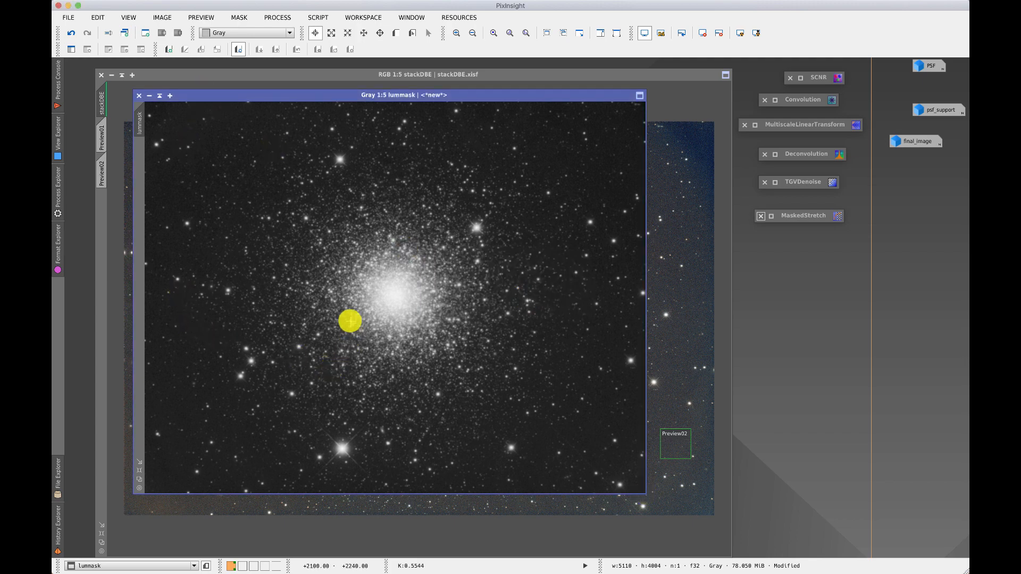
Bring the stackDBE image window to the front and close it.
left_click(406, 526)
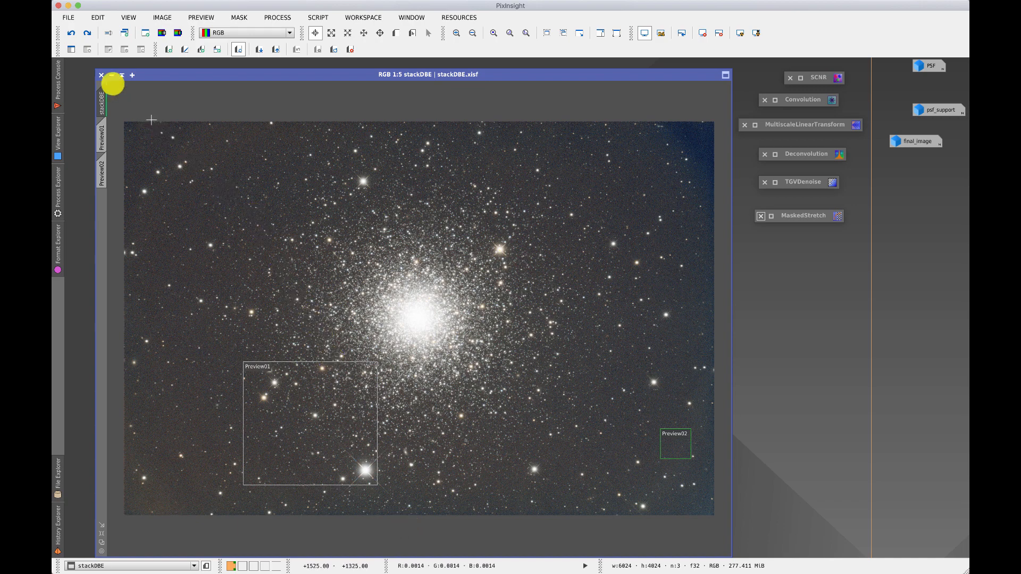
left_click(101, 73)
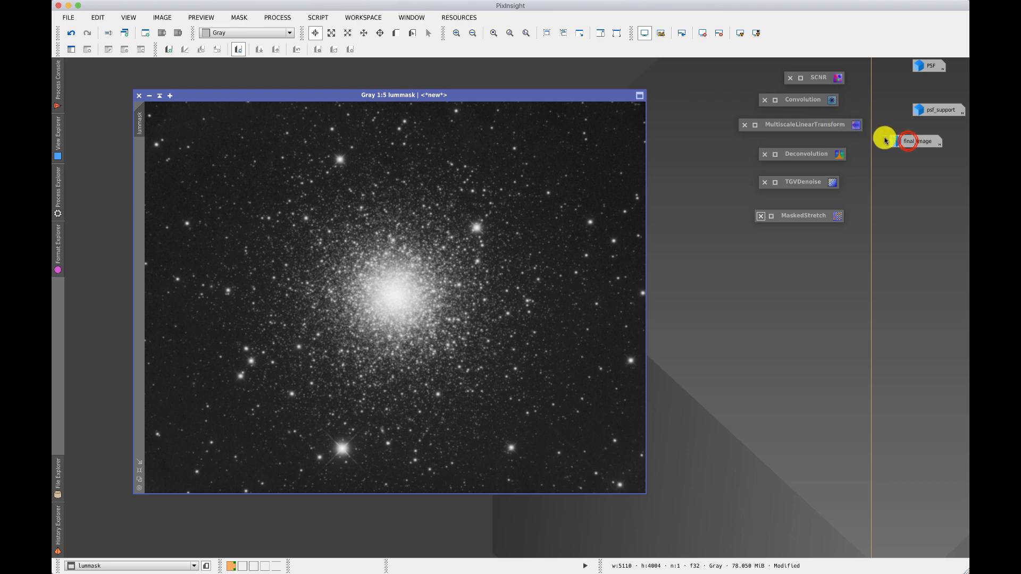
Restore the final_image window and move the lummask window aside so both images are accessible.
left_click(907, 142)
double_click(907, 142)
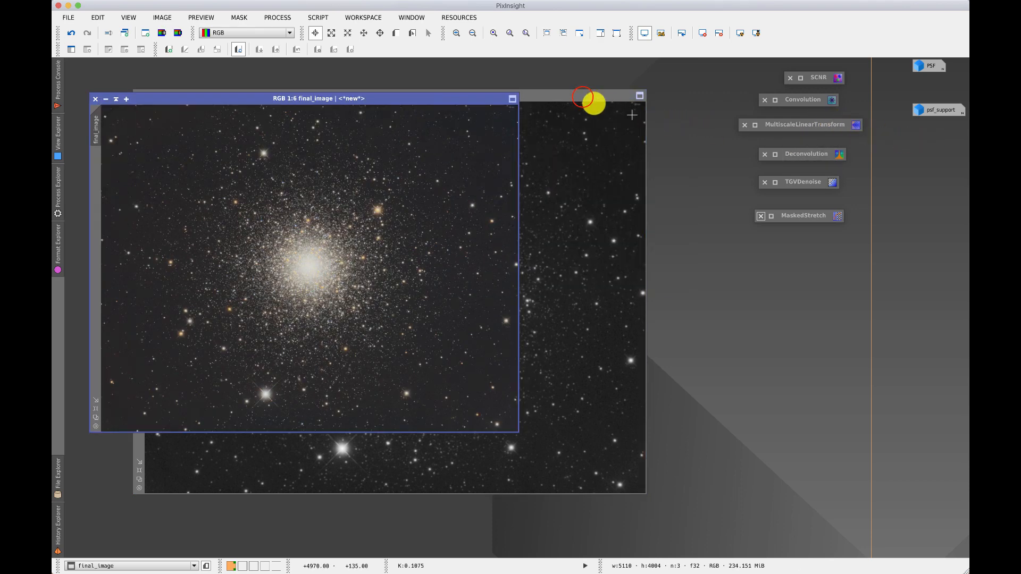
left_click(583, 99)
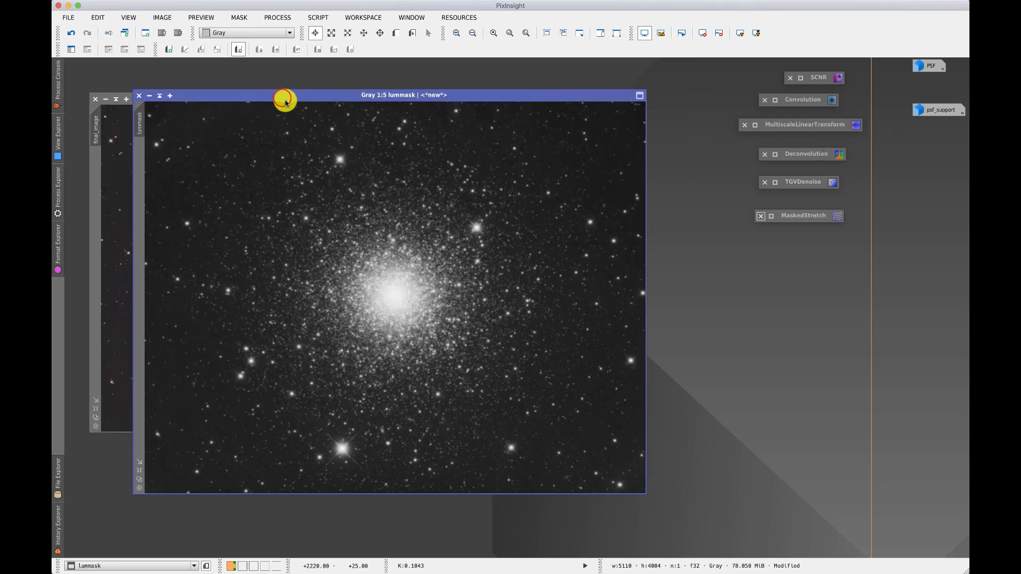
left_click_drag(282, 99, 402, 116)
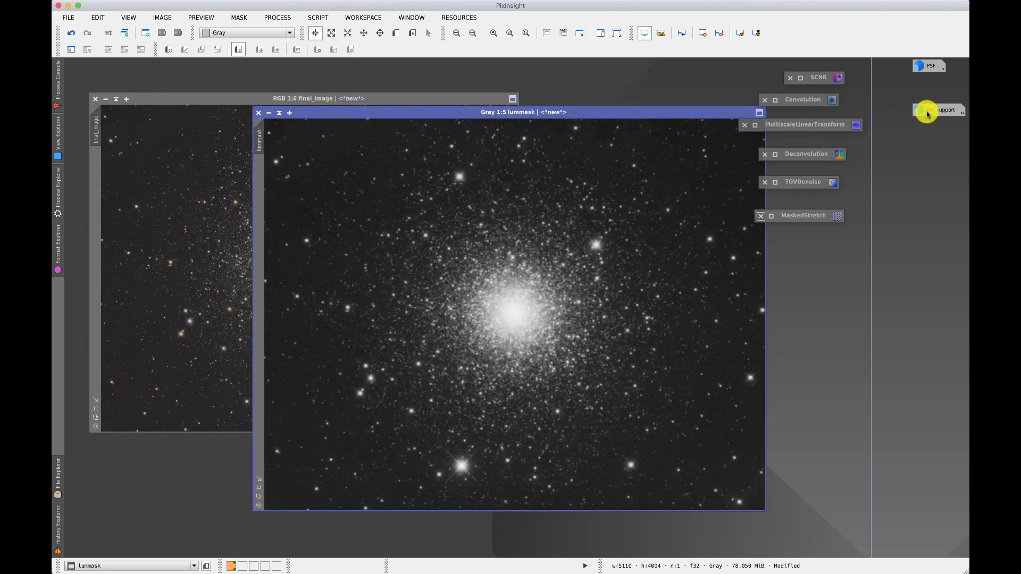
mouse_move(926, 113)
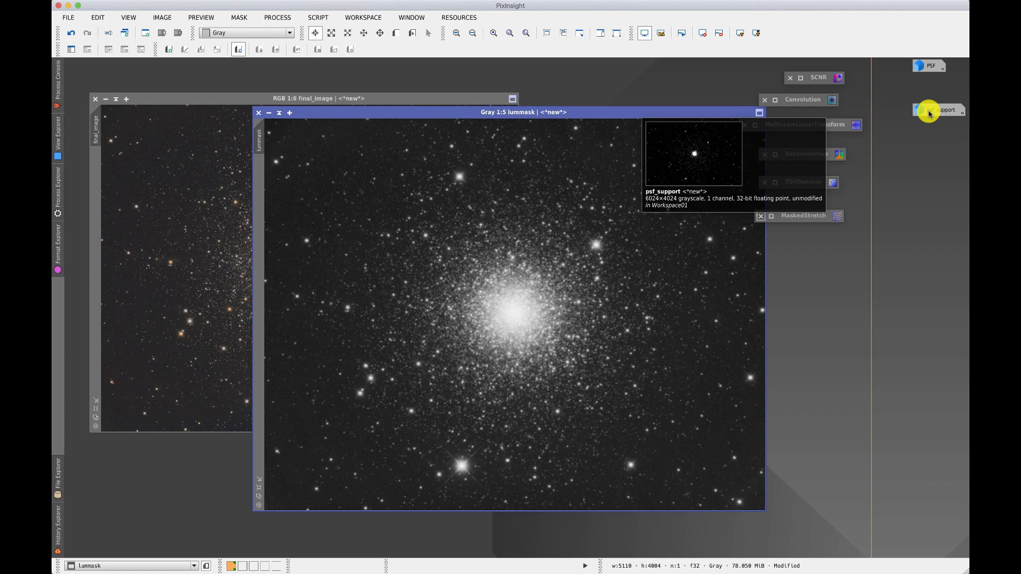
Apply lummask as a mask to final_image and iconize the lummask window.
left_click(257, 139)
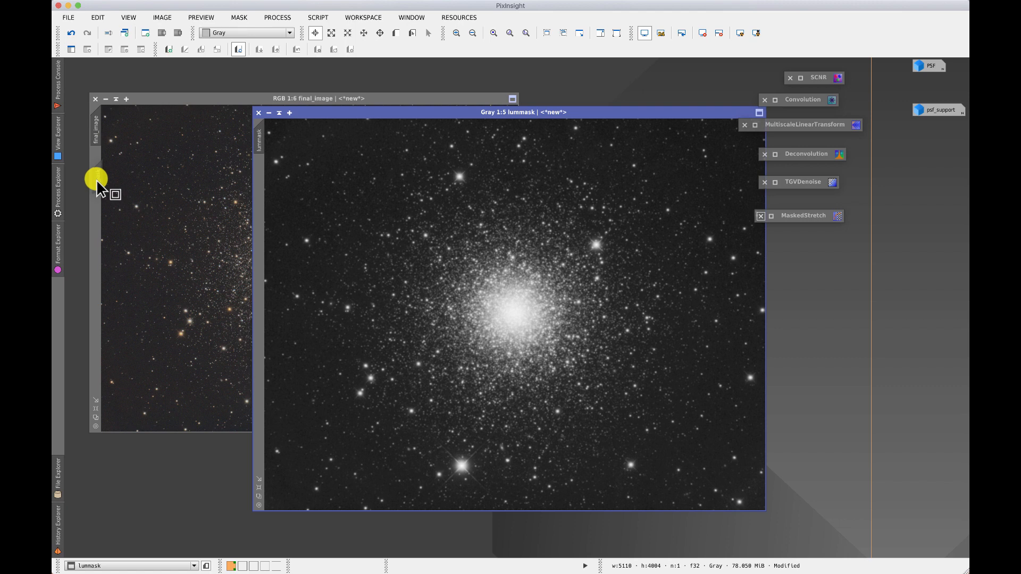
left_click_drag(96, 180, 99, 162)
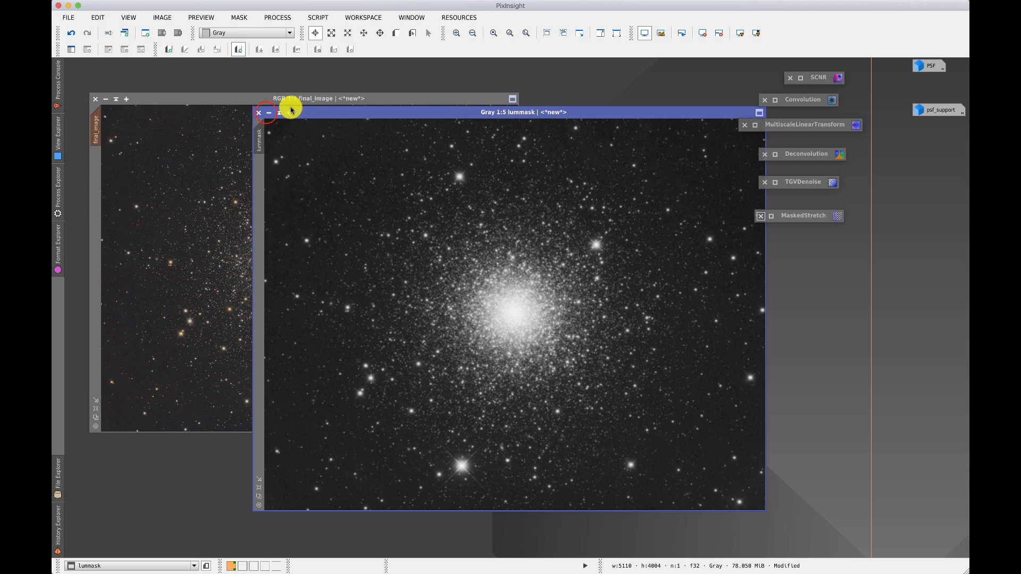
left_click(269, 113)
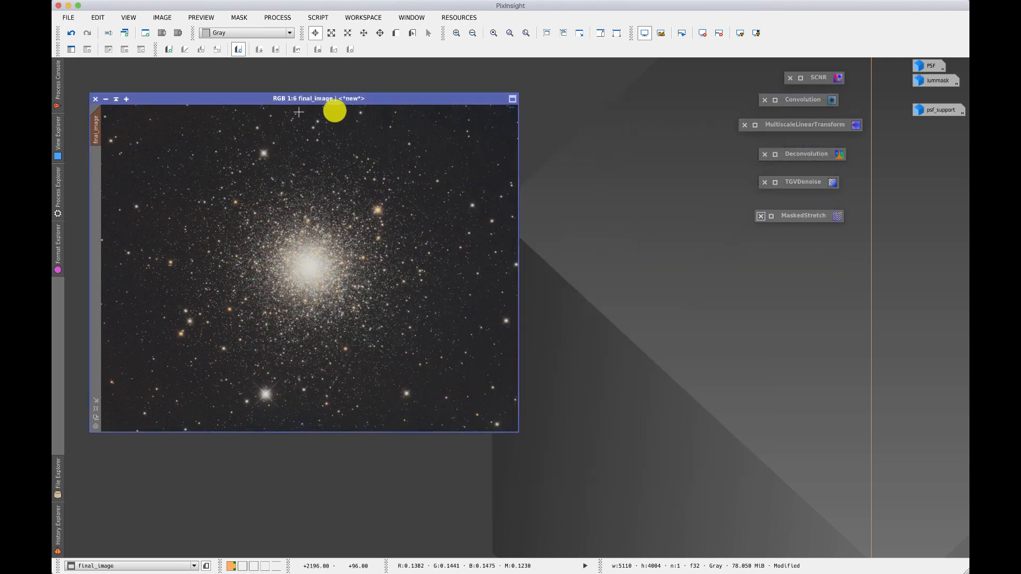
left_click(417, 100)
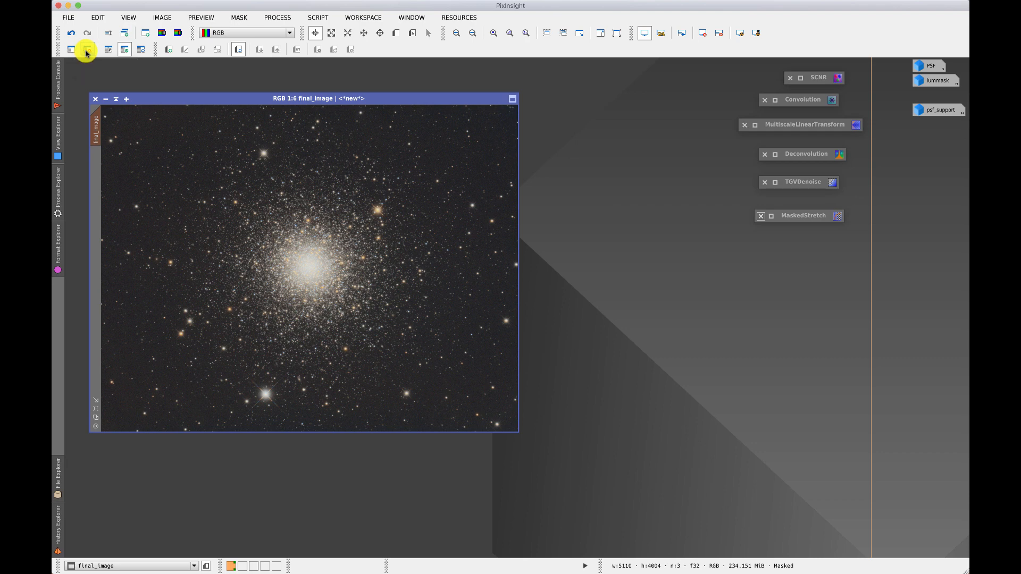
Disable and re-enable the mask on final_image, and turn on the mask overlay display.
left_click(125, 51)
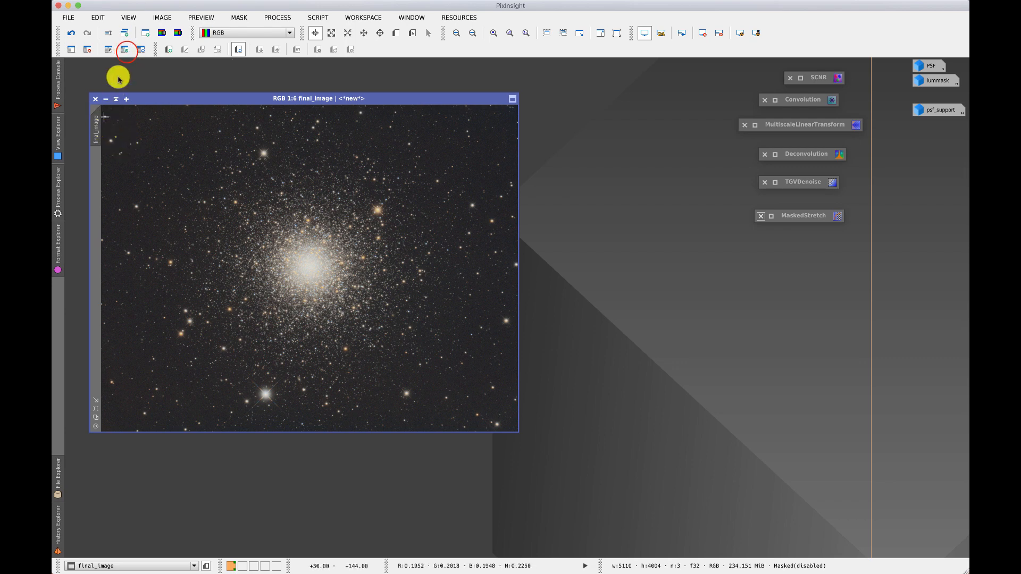
left_click(125, 50)
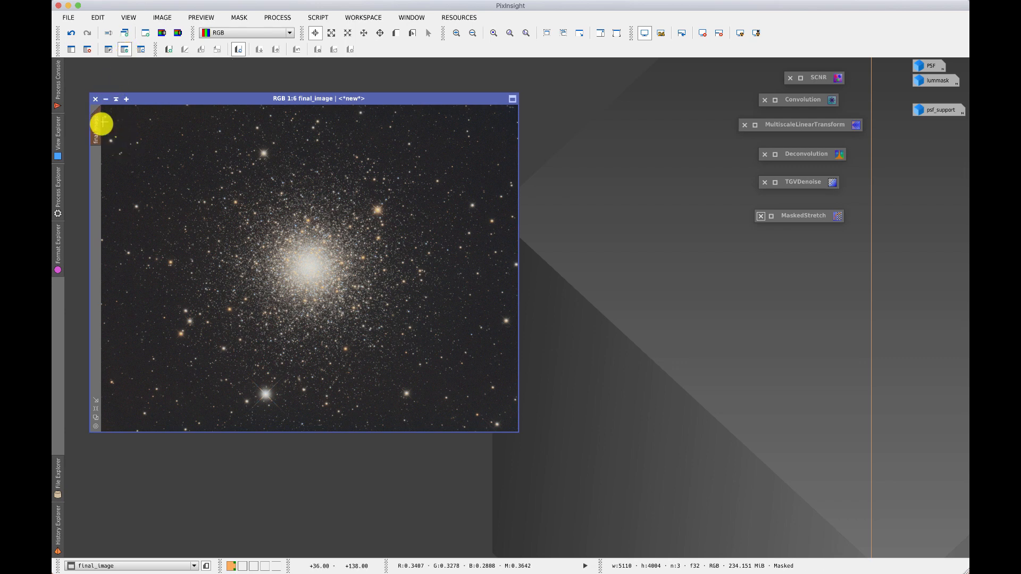
left_click(141, 51)
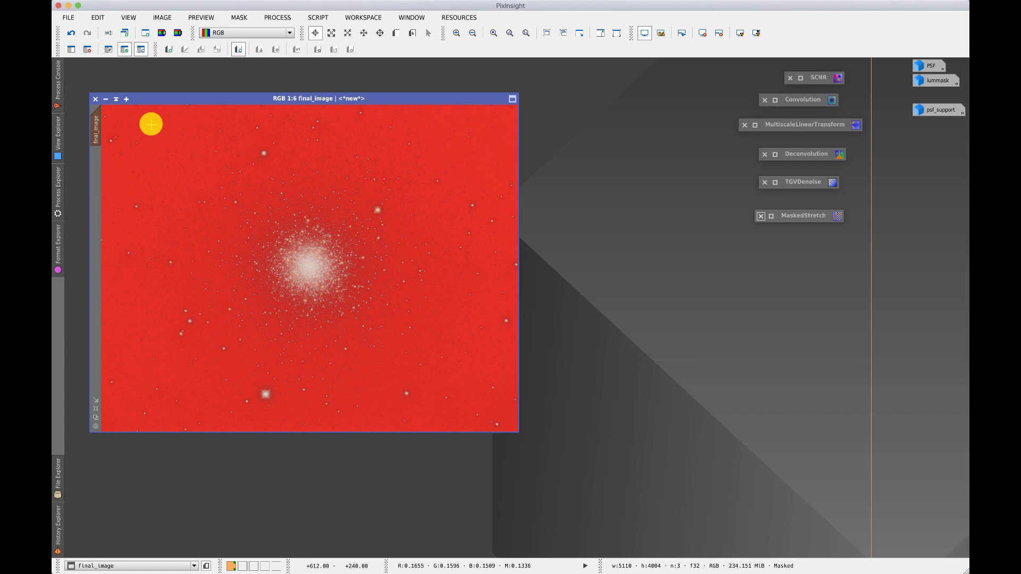
Invert the lummask mask on final_image, invert it back and remove the mask.
left_click(109, 51)
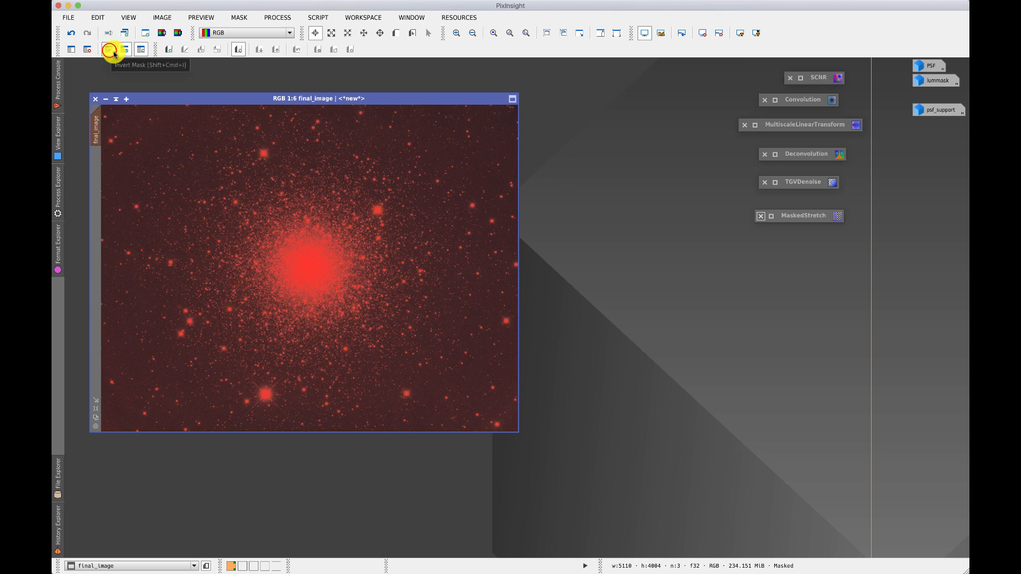
left_click(109, 52)
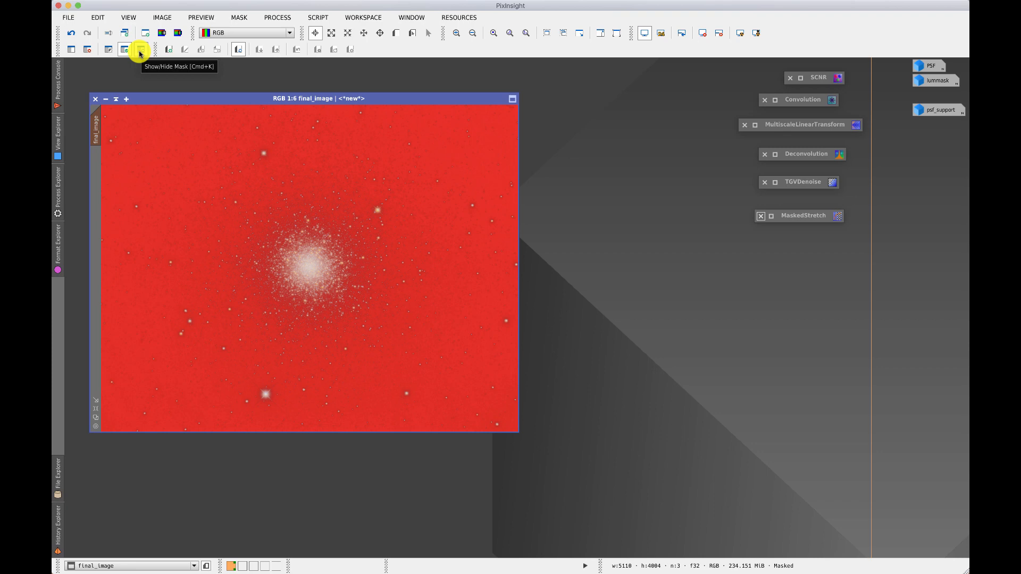
left_click(89, 51)
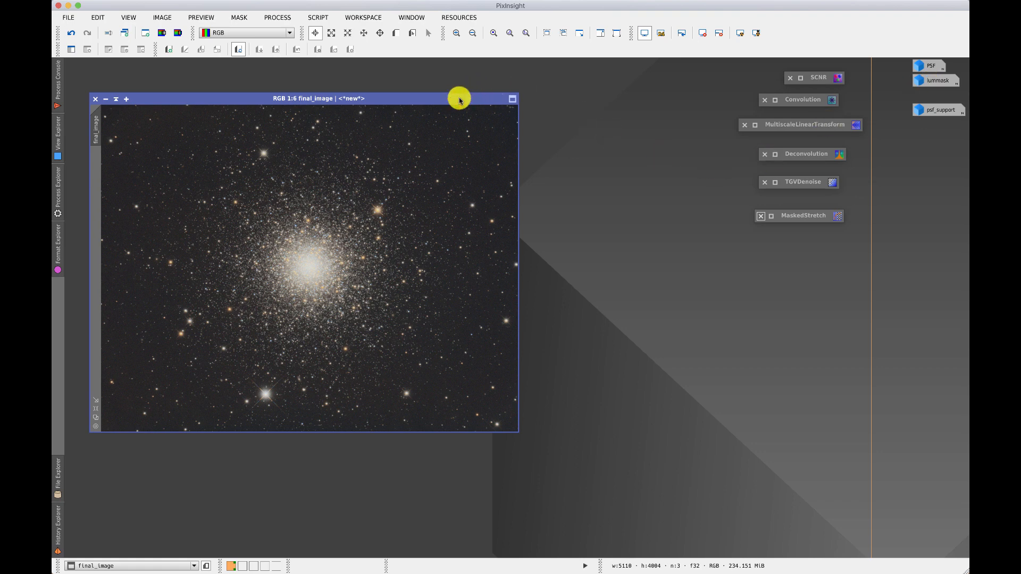
Move the final_image window toward the workspace centre, duplicate the image and shift the duplicate so both view identifiers stay accessible.
left_click_drag(458, 97, 594, 117)
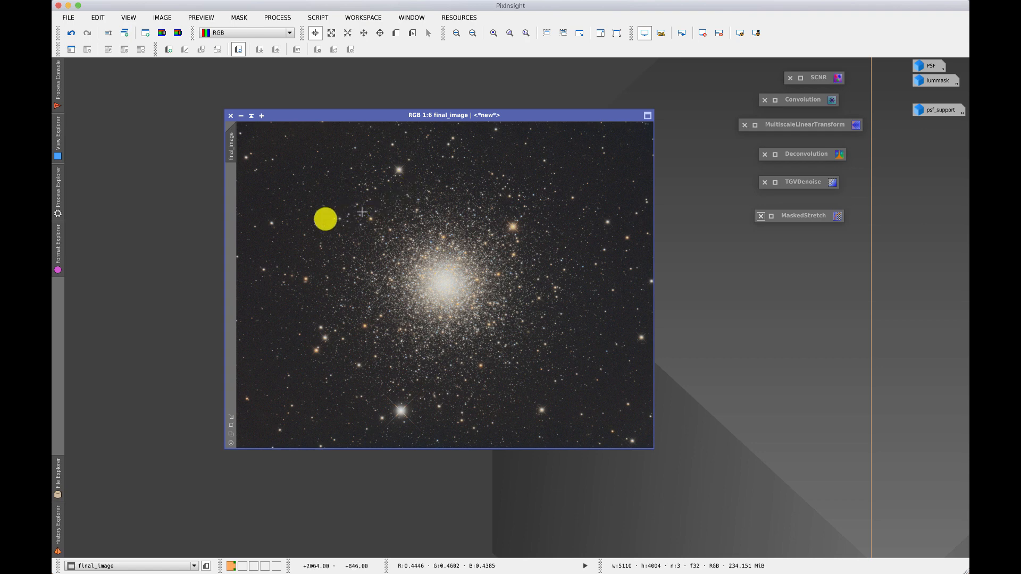
mouse_move(234, 144)
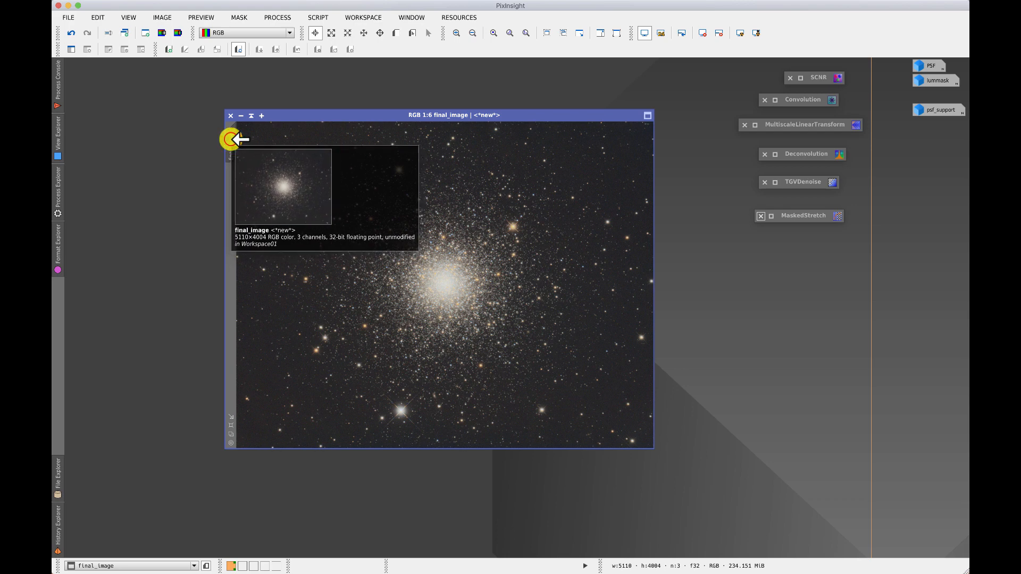
left_click_drag(184, 164, 183, 165)
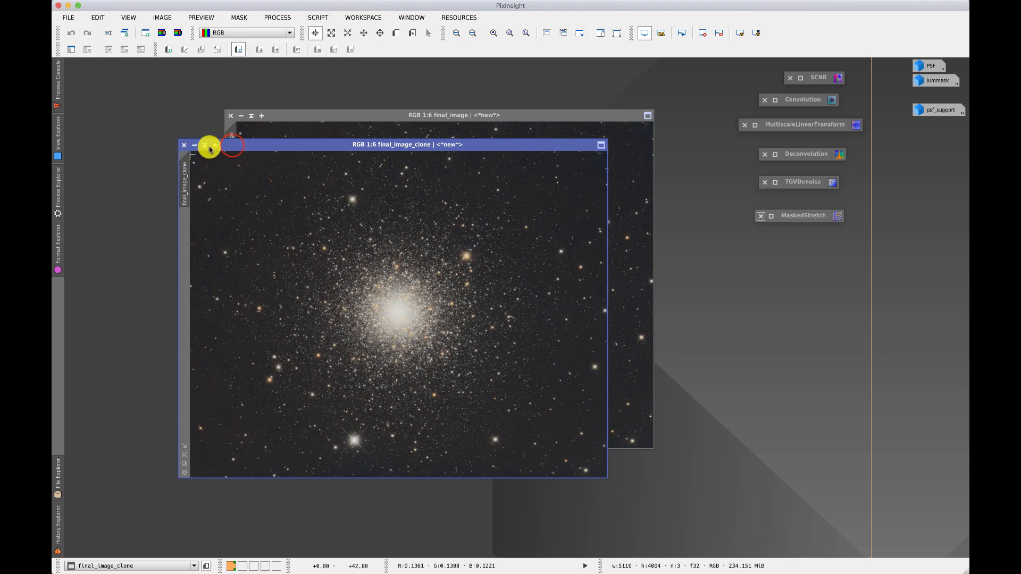
left_click(233, 144)
left_click_drag(362, 156, 377, 152)
Apply final_image_clone as a mask to final_image and iconize the clone window.
left_click(329, 184)
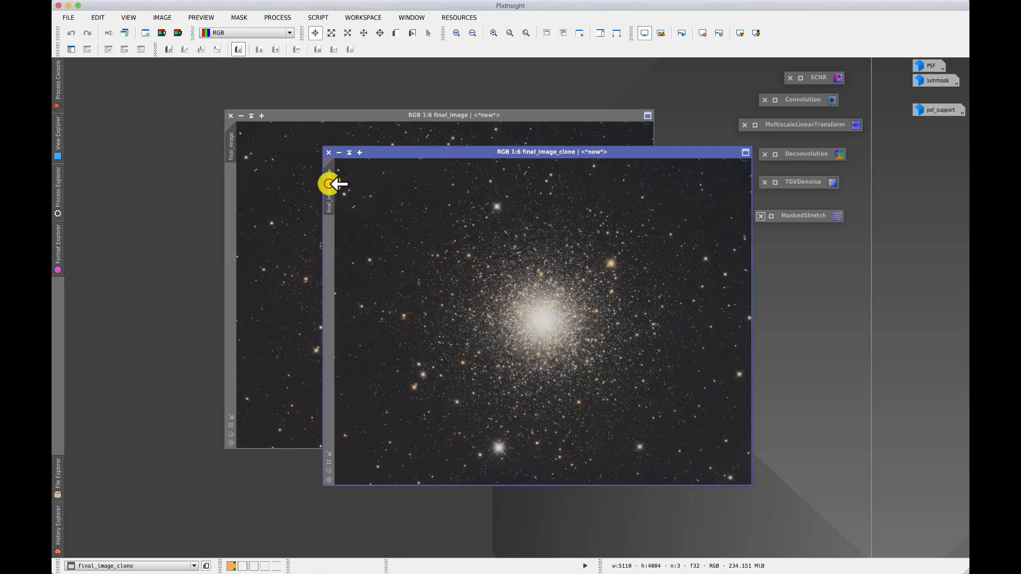
left_click_drag(254, 200, 235, 202)
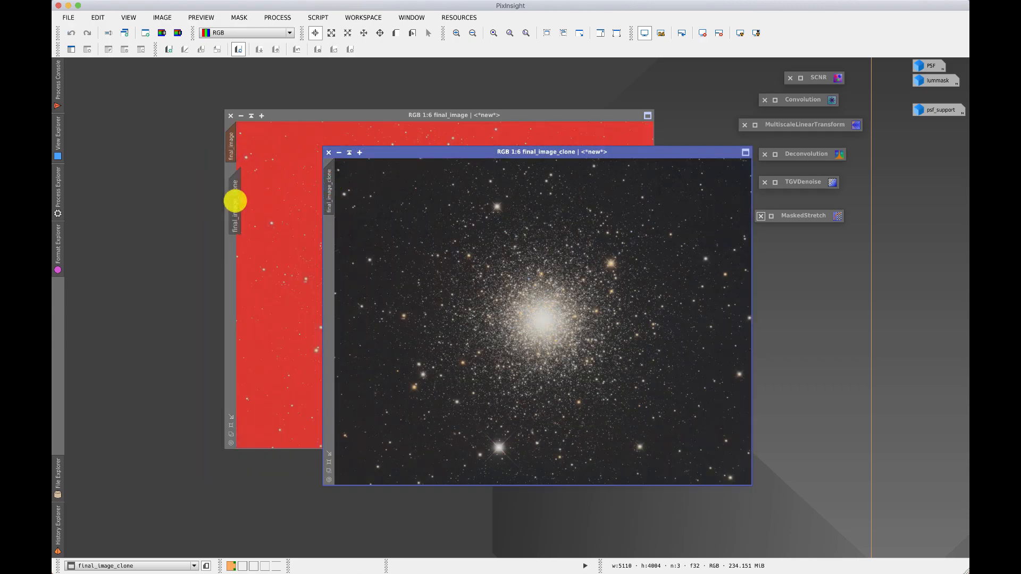
left_click(345, 153)
left_click(340, 152)
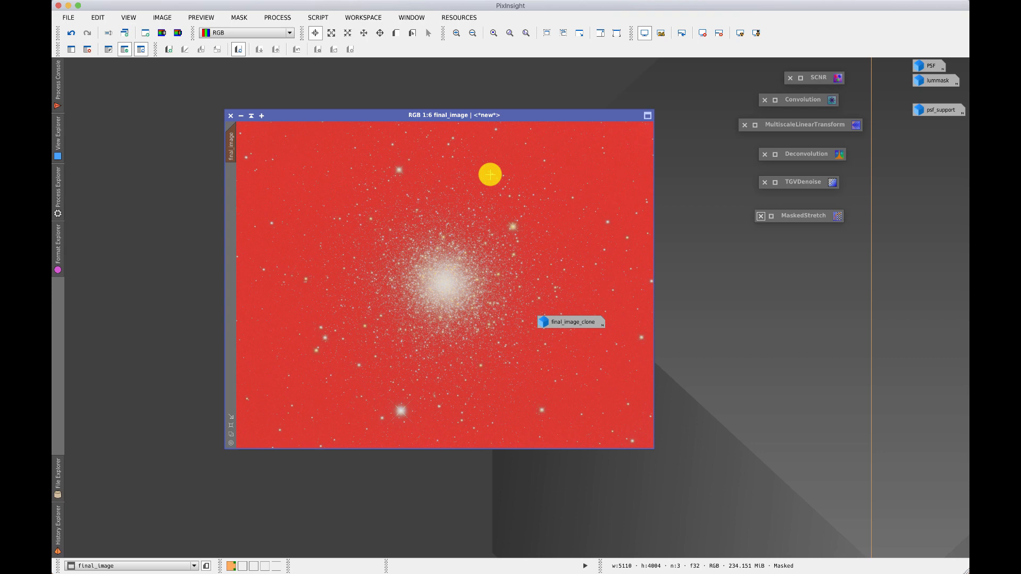
Invert the clone mask on final_image and remove it from the image.
left_click(105, 49)
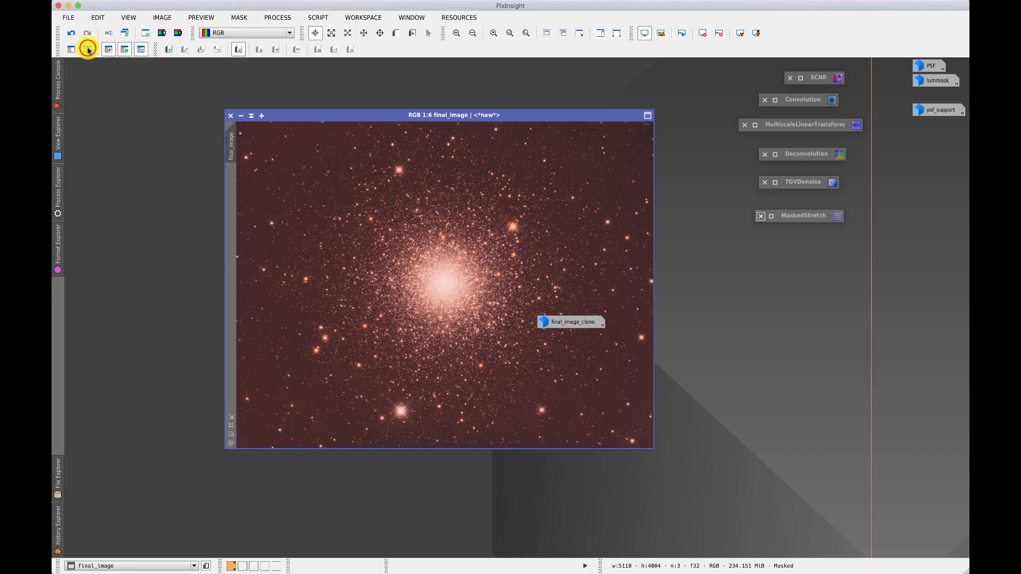
left_click(89, 50)
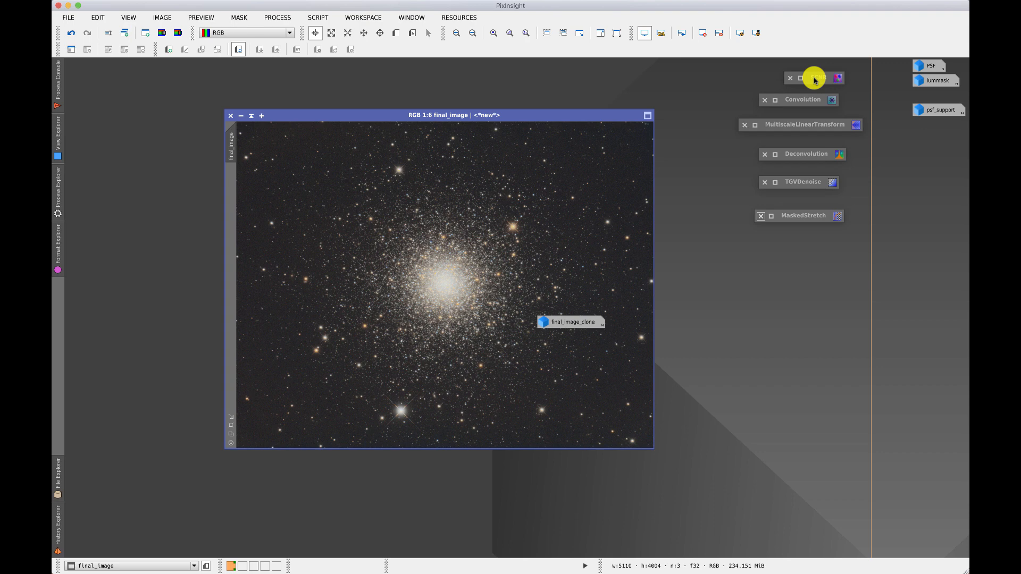
Expand the MultiscaleLinearTransform process window and close it.
double_click(798, 129)
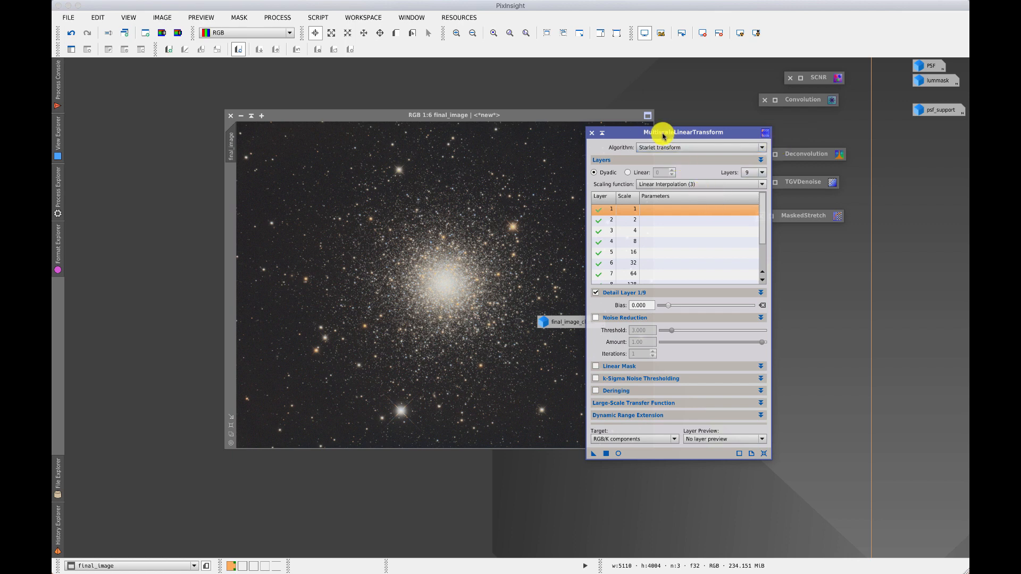
left_click(591, 134)
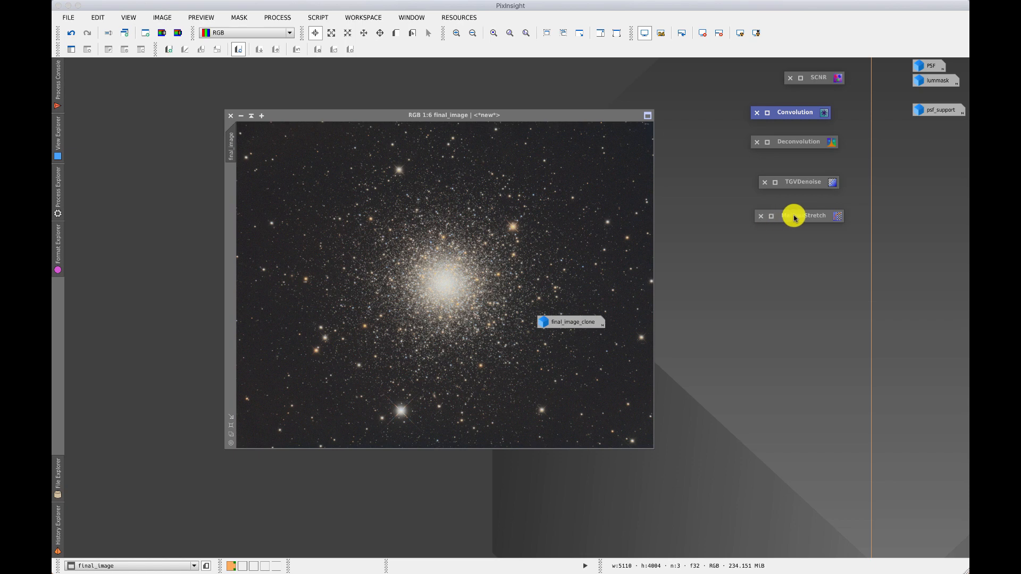
Expand the MaskedStretch process window and move it over the edge of the final_image window.
left_click(771, 217)
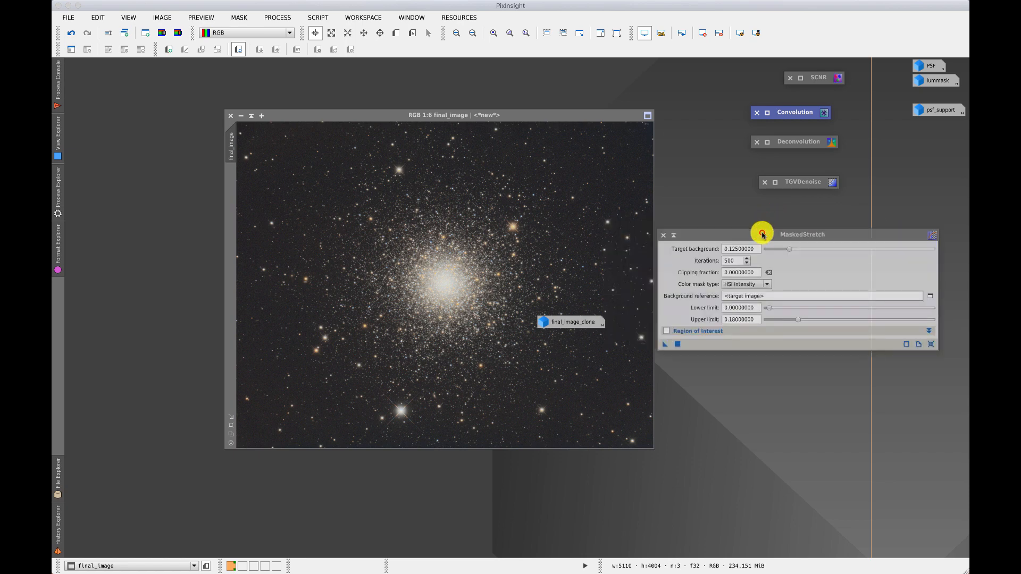
left_click_drag(762, 234, 676, 261)
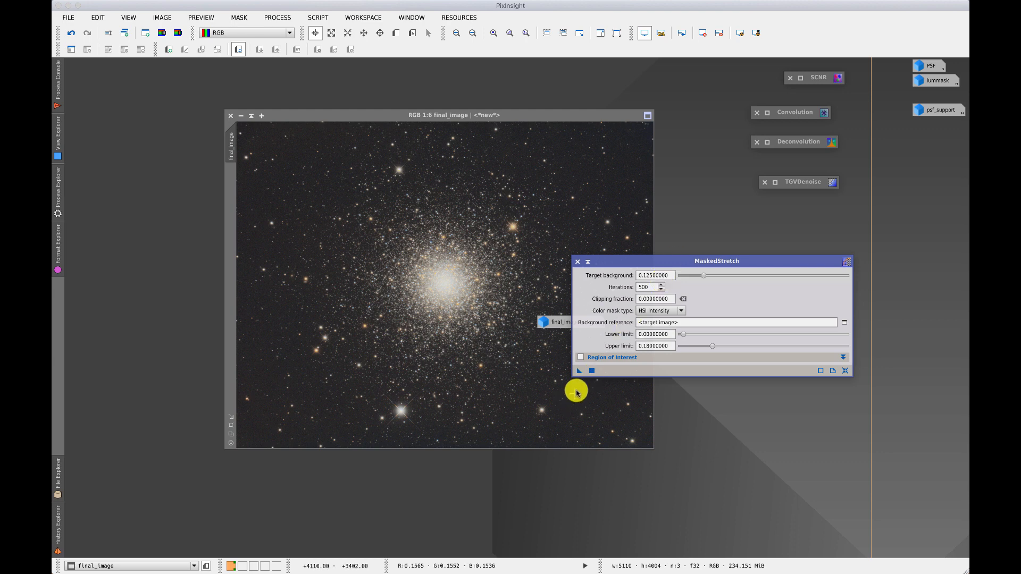
left_click(579, 372)
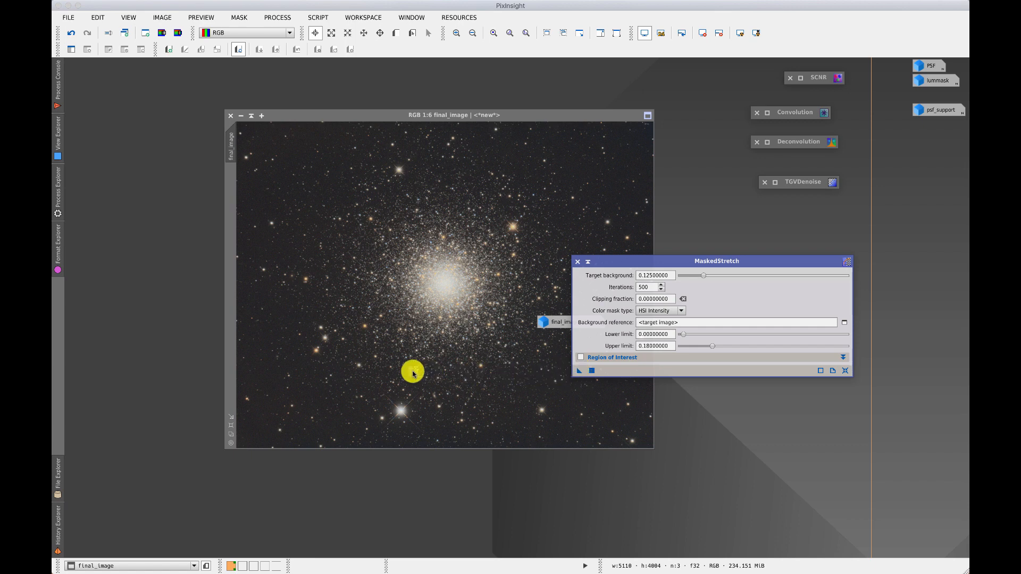
left_click_drag(412, 372, 589, 366)
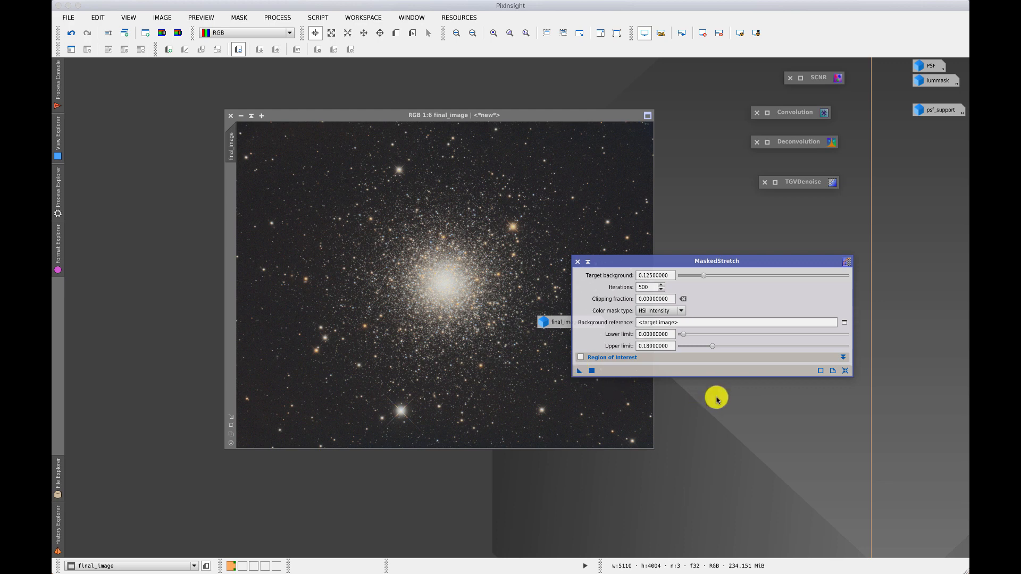
Activate final_image, view the source code of the MaskedStretch instance and close it.
left_click(554, 117)
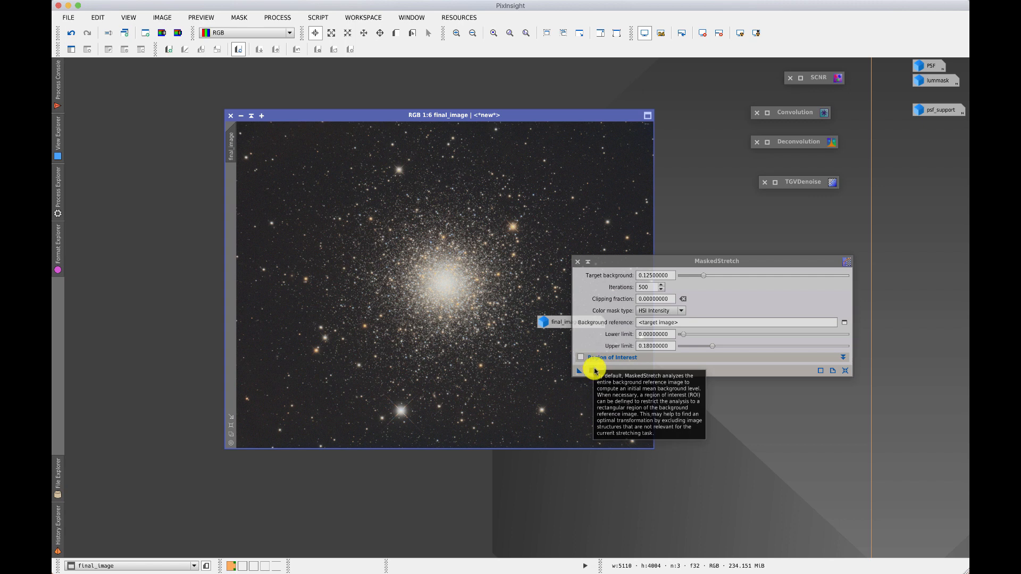
left_click(821, 370)
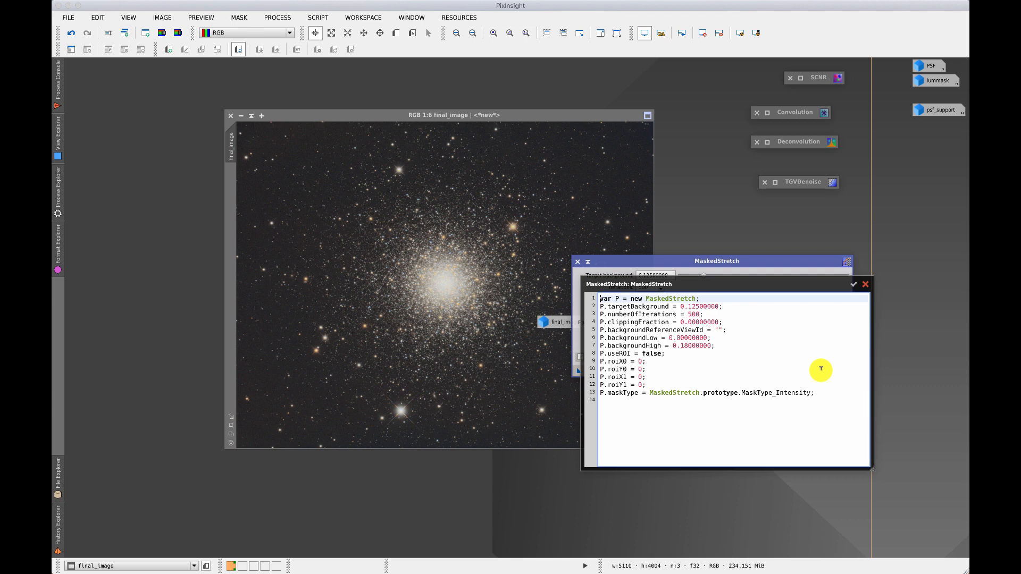
left_click(867, 286)
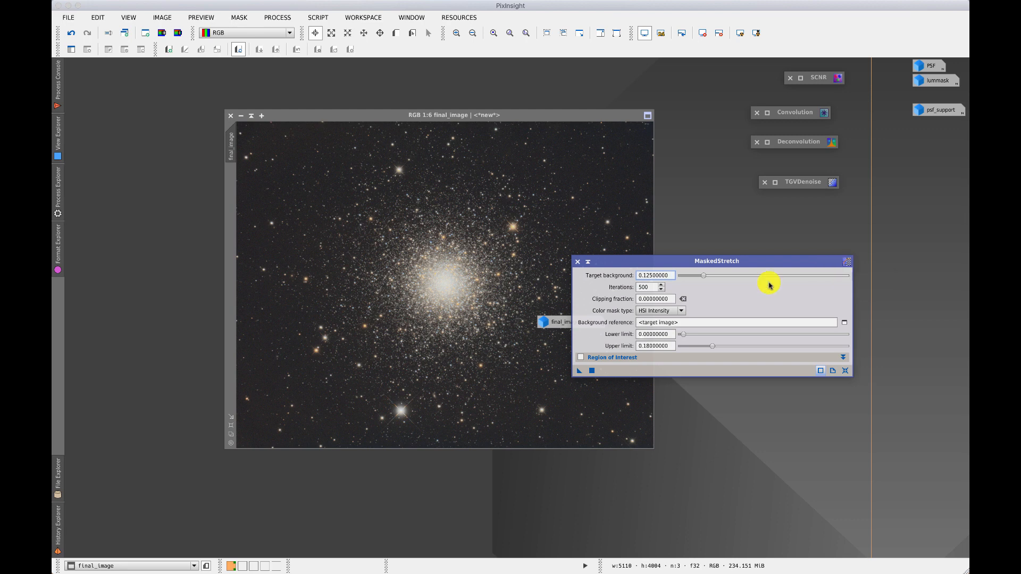
Move the MaskedStretch window clear of final_image and save its current settings as a process icon on the empty workspace below.
left_click(610, 261)
left_click_drag(609, 263, 760, 209)
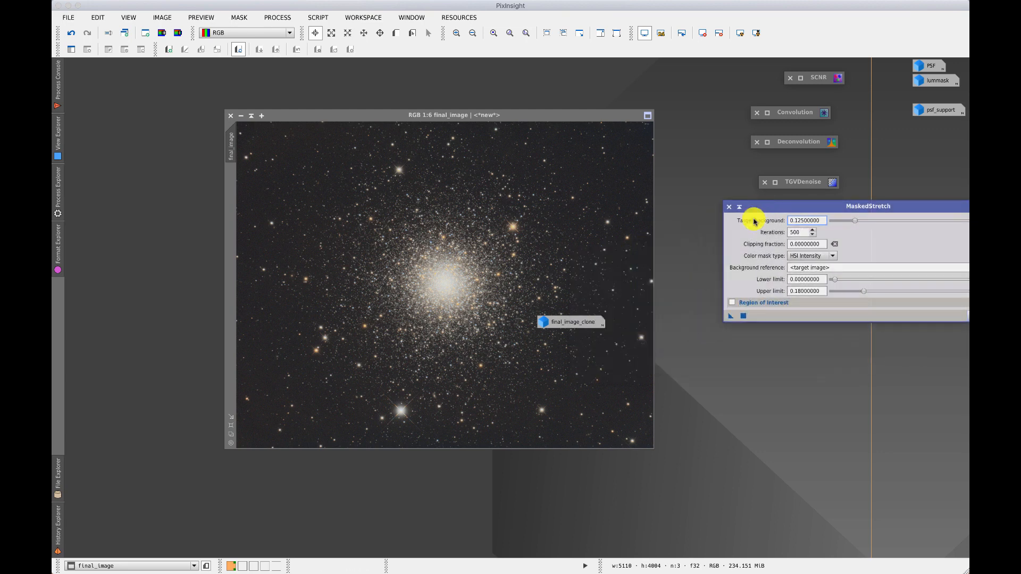
left_click(730, 316)
left_click_drag(718, 323, 611, 355)
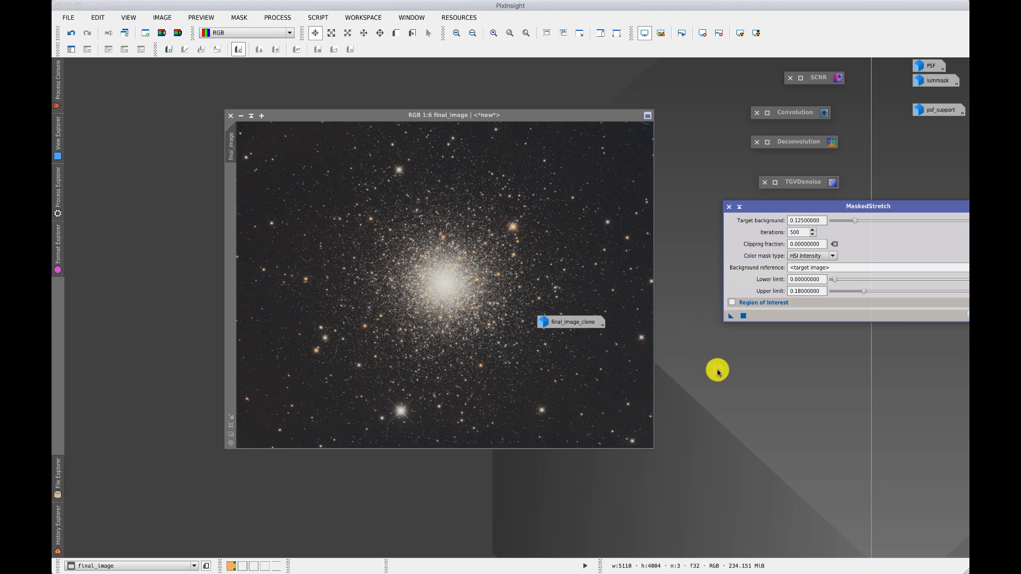
left_click_drag(717, 372, 718, 373)
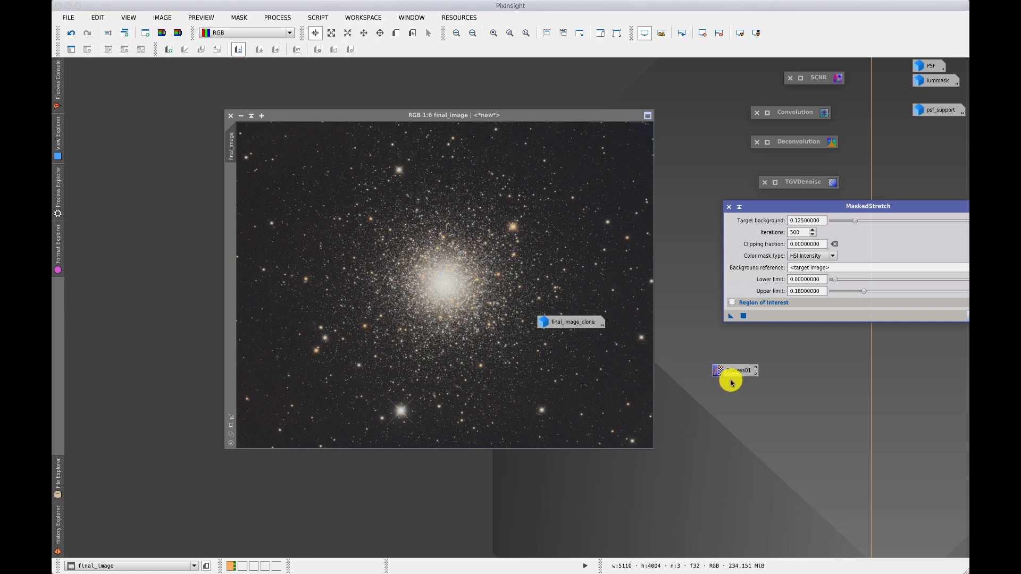
Collapse the MaskedStretch process window and rename its saved process icon InitialStretch.
left_click(739, 207)
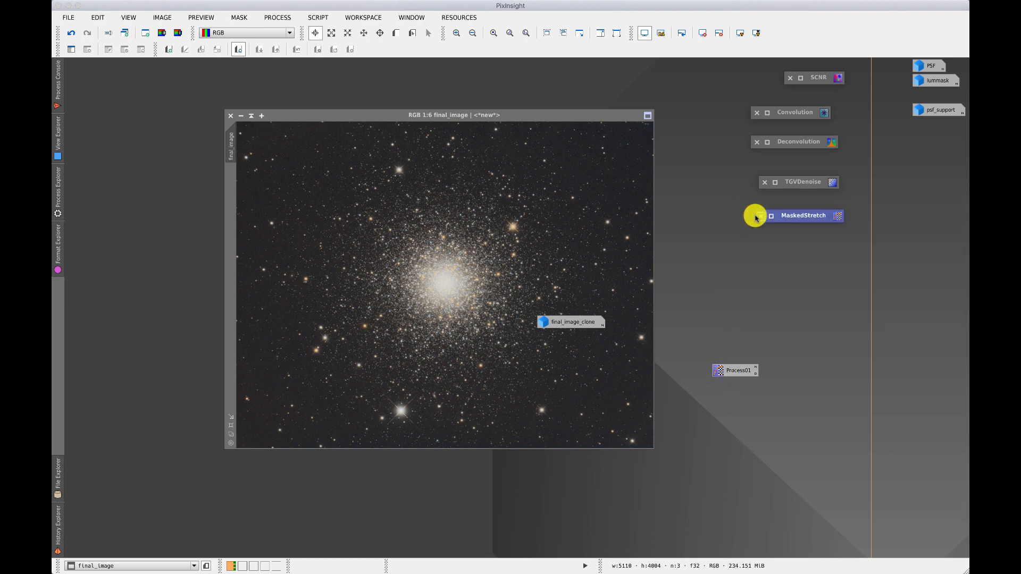
left_click(756, 368)
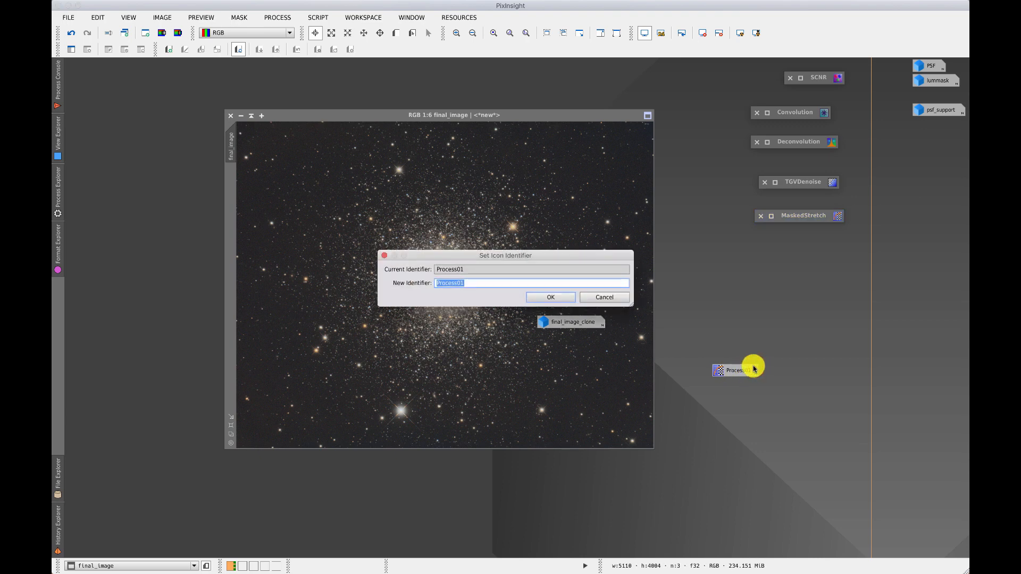
type("InitialStretch")
key("Return")
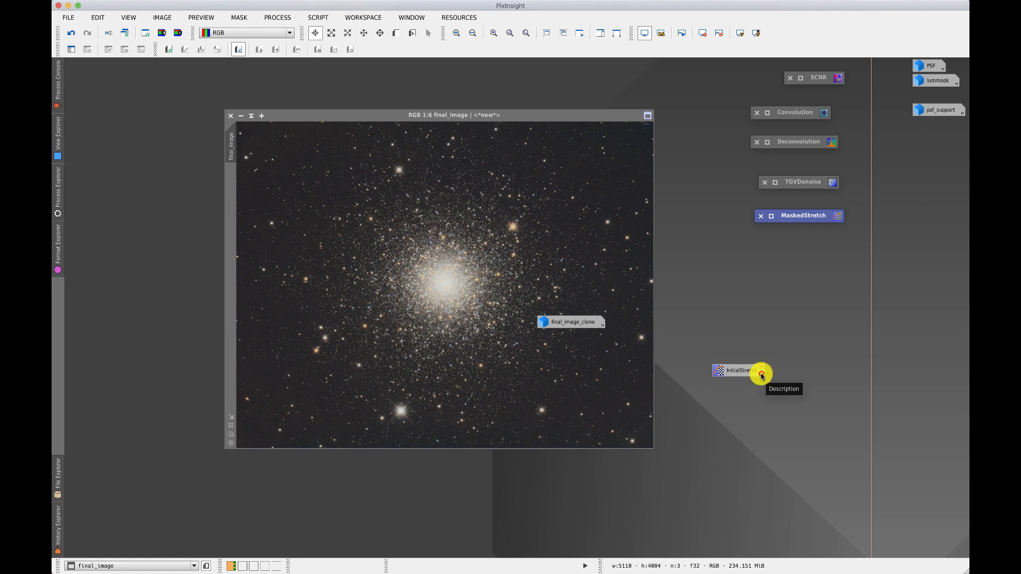
Give the InitialStretch process icon the description "apply stretch to linear image" and commit it.
left_click(762, 376)
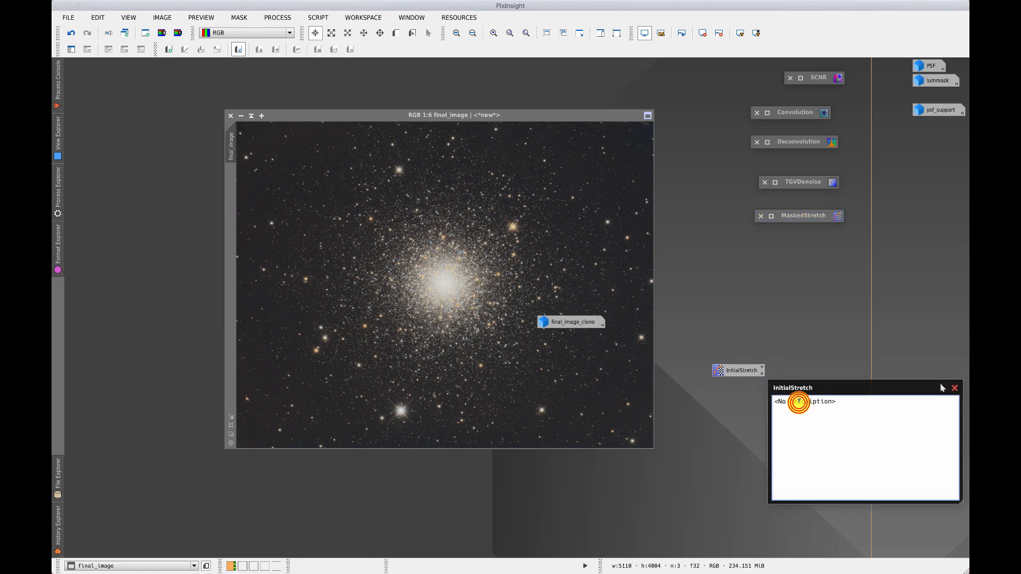
double_click(798, 401)
left_click(941, 388)
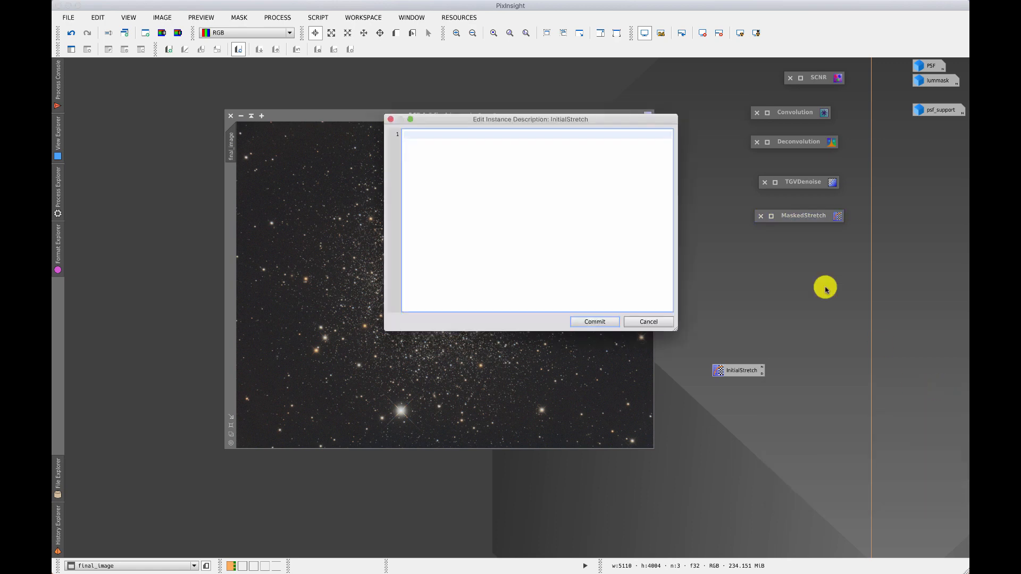
type("appl")
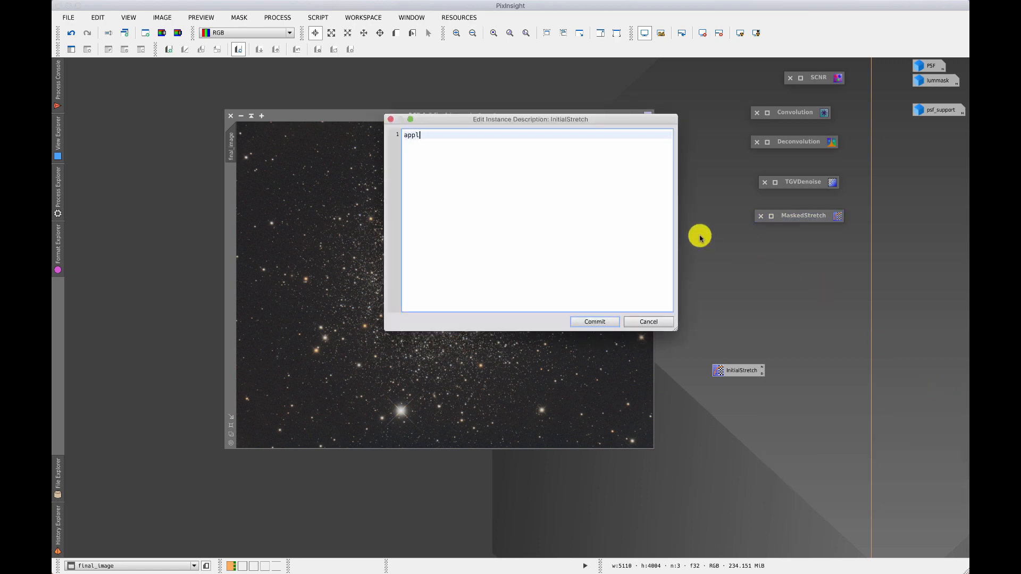
type("y stretch to linear image")
key("Return")
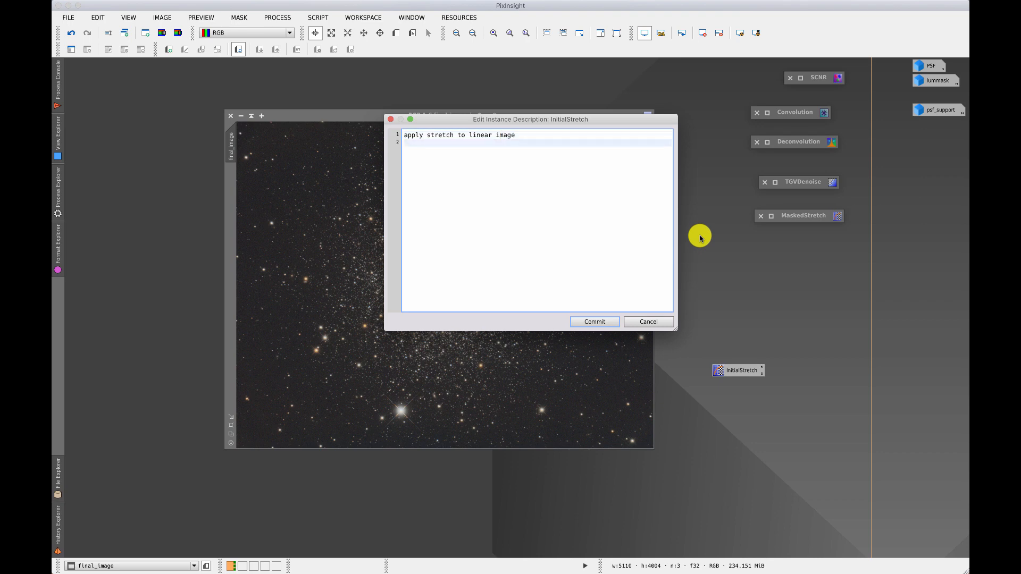
left_click(607, 321)
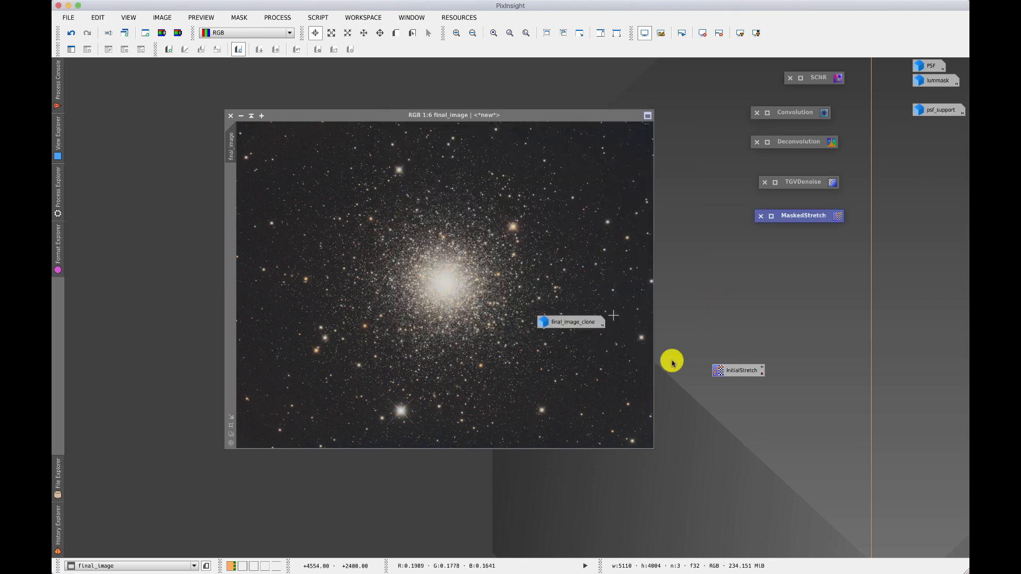
Move the final_image_clone icon onto the empty workspace below MaskedStretch, then view the InitialStretch icon's description and close it.
left_click_drag(569, 322, 798, 262)
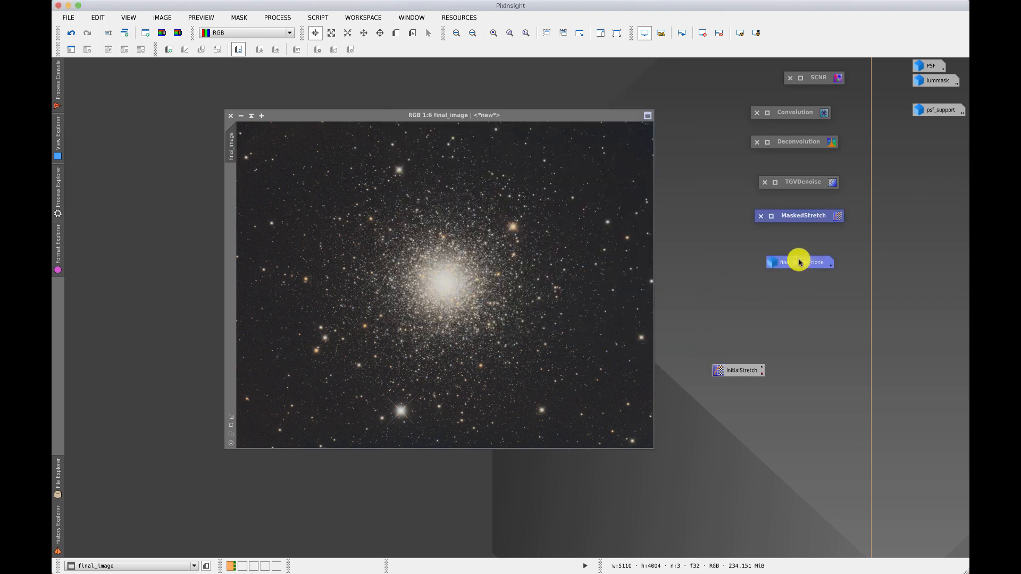
left_click(761, 375)
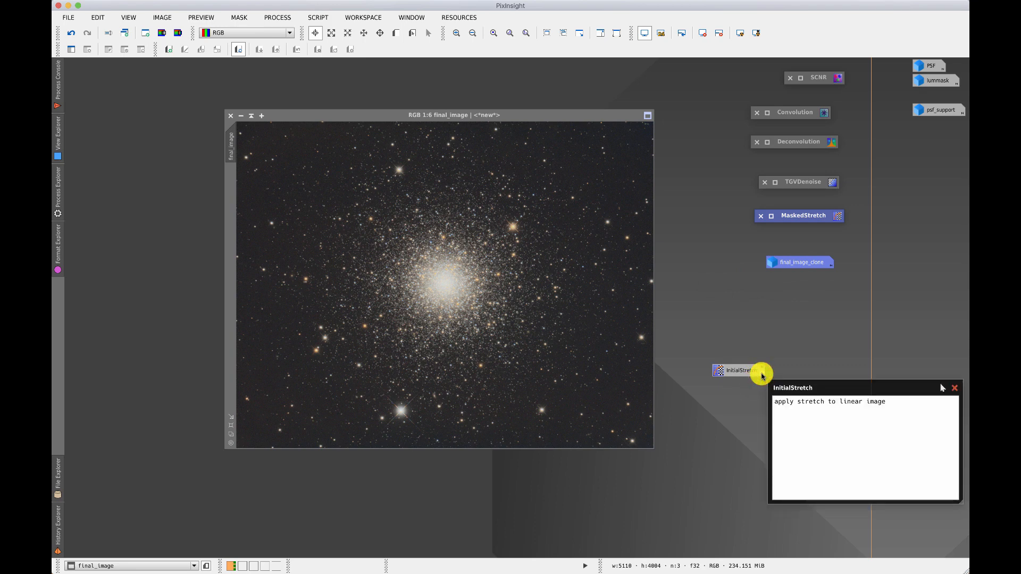
left_click(954, 388)
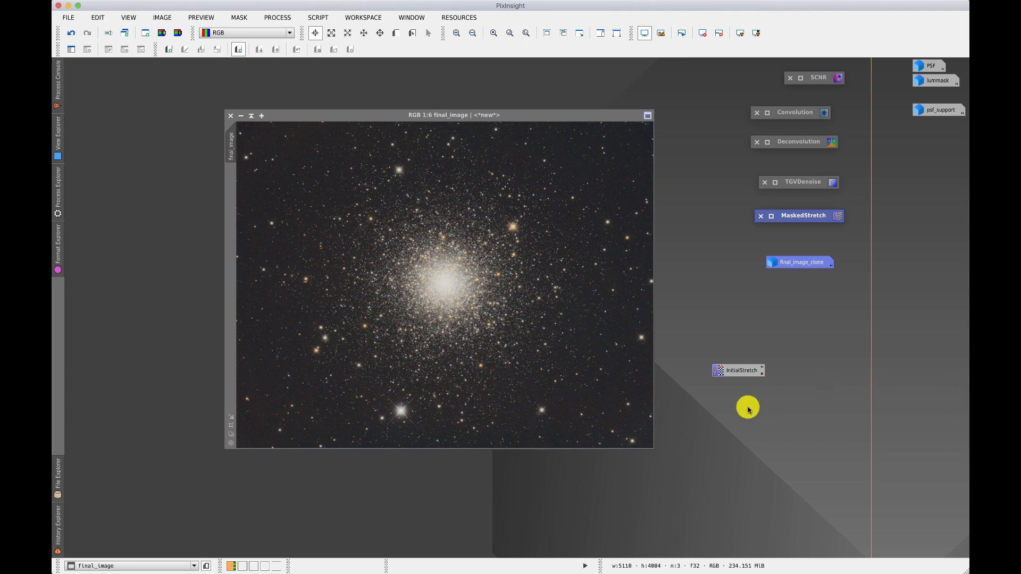
Open the InitialStretch icon, set the target background to 0.10000000, save the settings as a second process icon below it and close MaskedStretch.
double_click(740, 372)
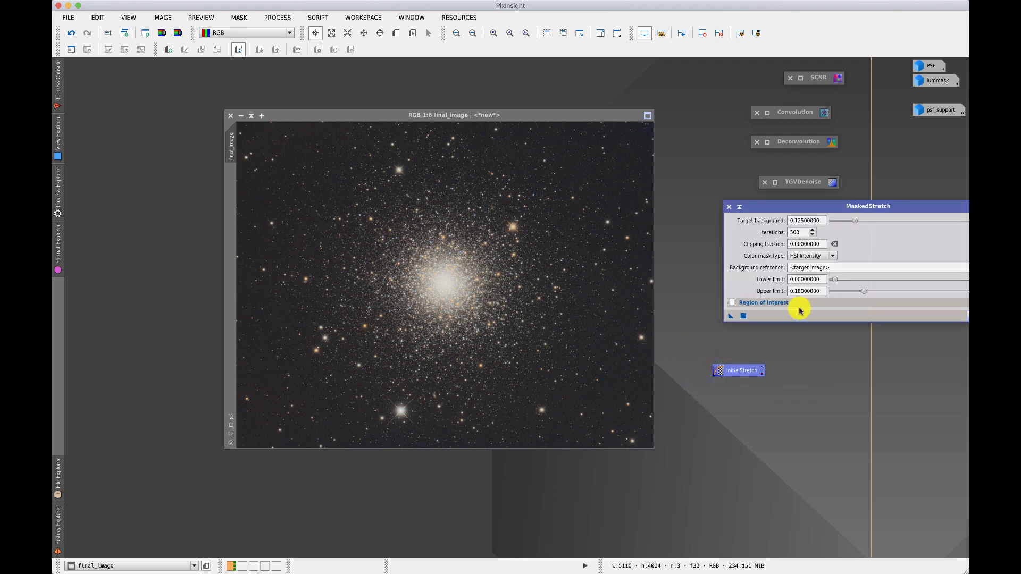
left_click(849, 222)
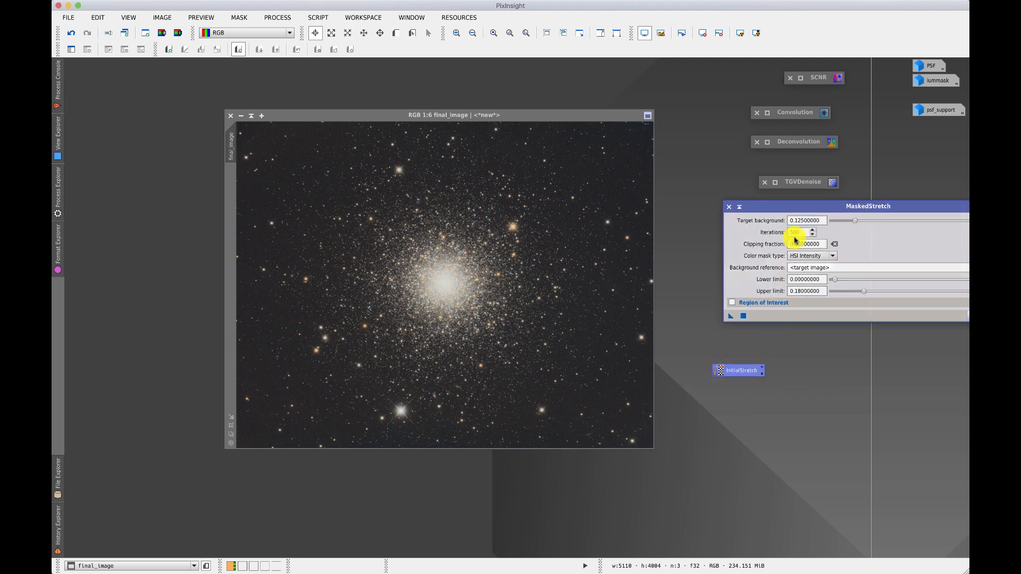
left_click(852, 221)
left_click(851, 221)
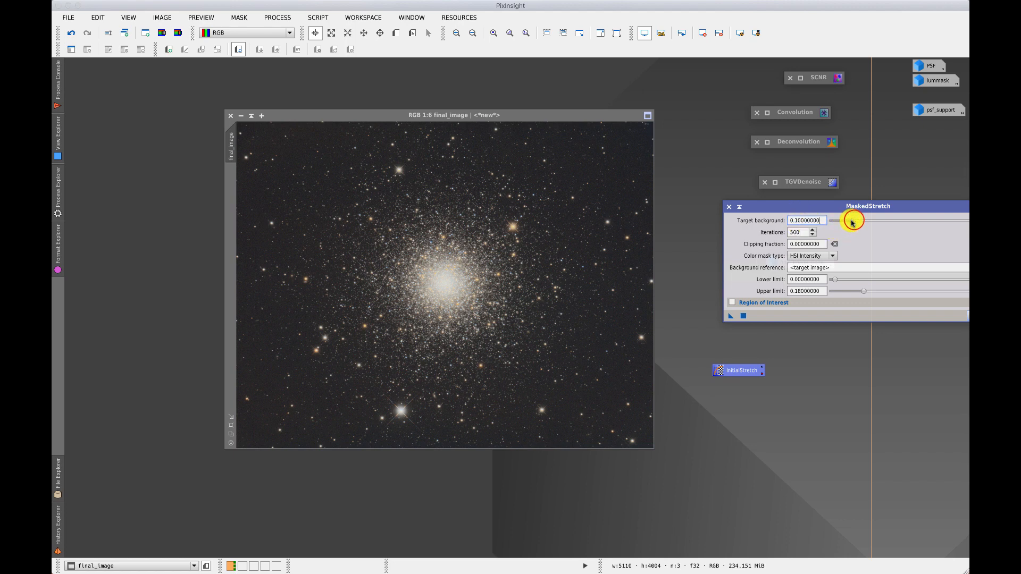
left_click_drag(731, 319, 686, 425)
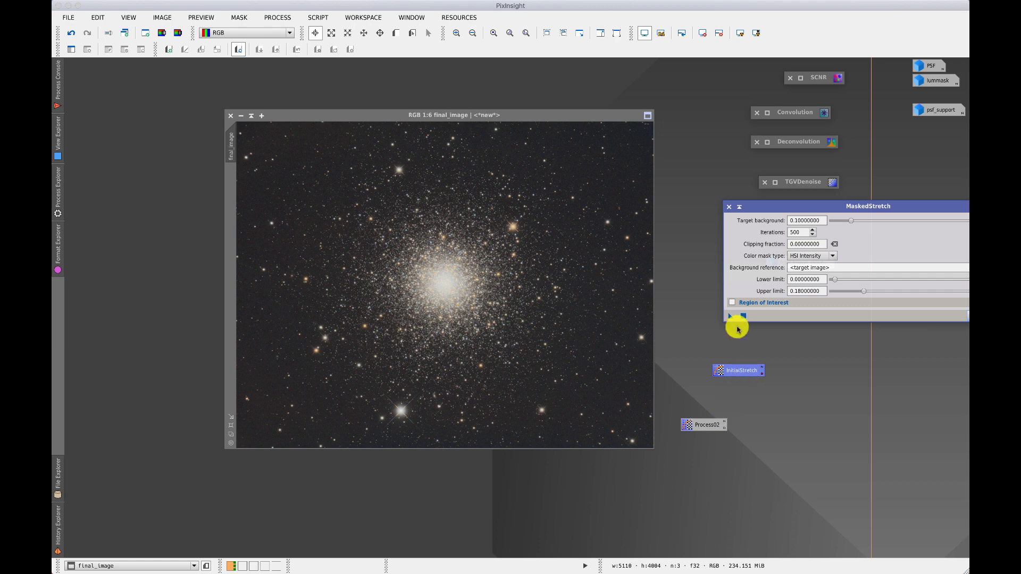
left_click(727, 208)
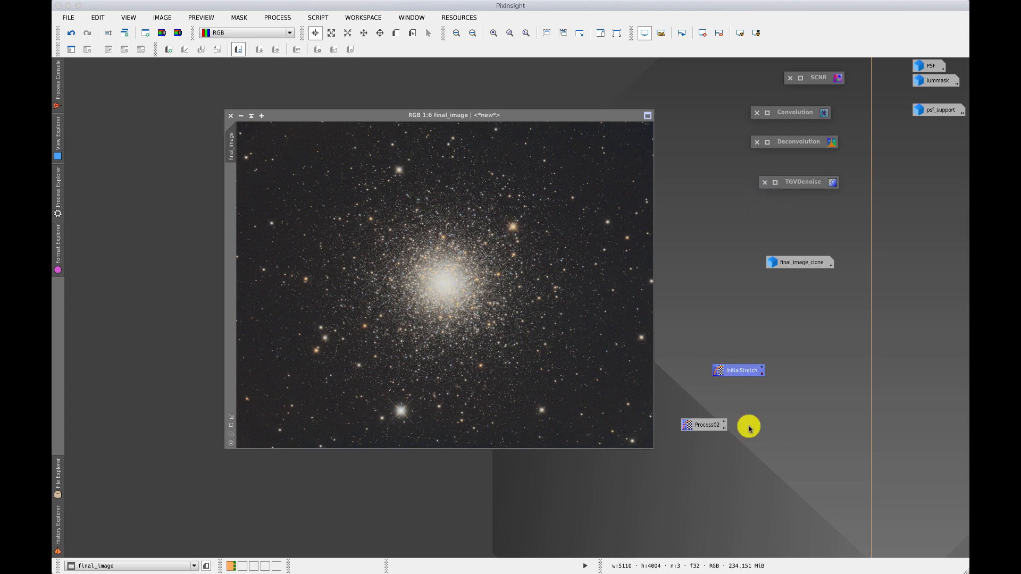
Carry the InitialStretch icon over final_image without applying it, and stack both process icons below the final_image_clone icon.
left_click(743, 371)
left_click_drag(743, 372, 667, 363)
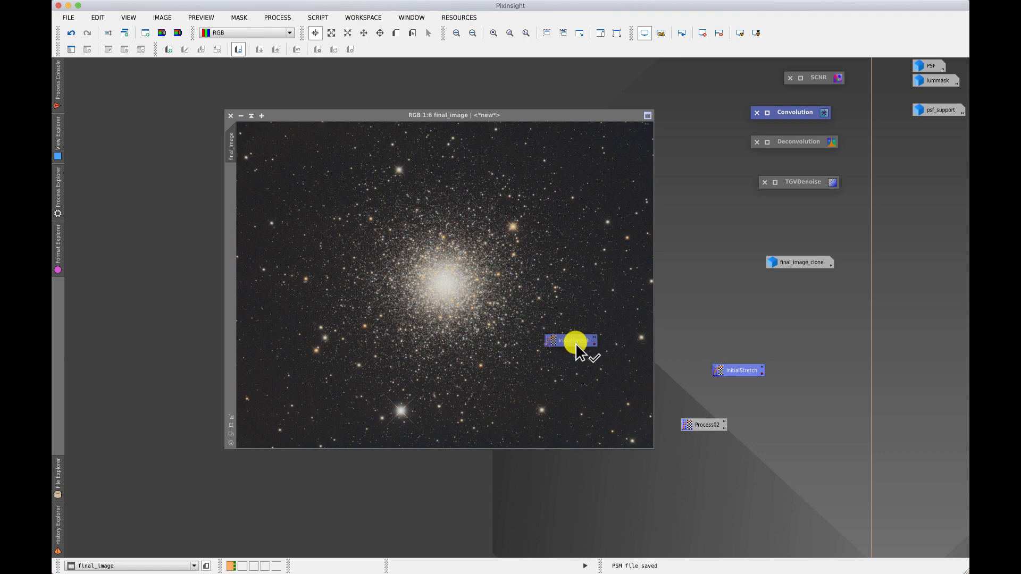
left_click_drag(576, 343, 819, 320)
left_click_drag(699, 425, 809, 338)
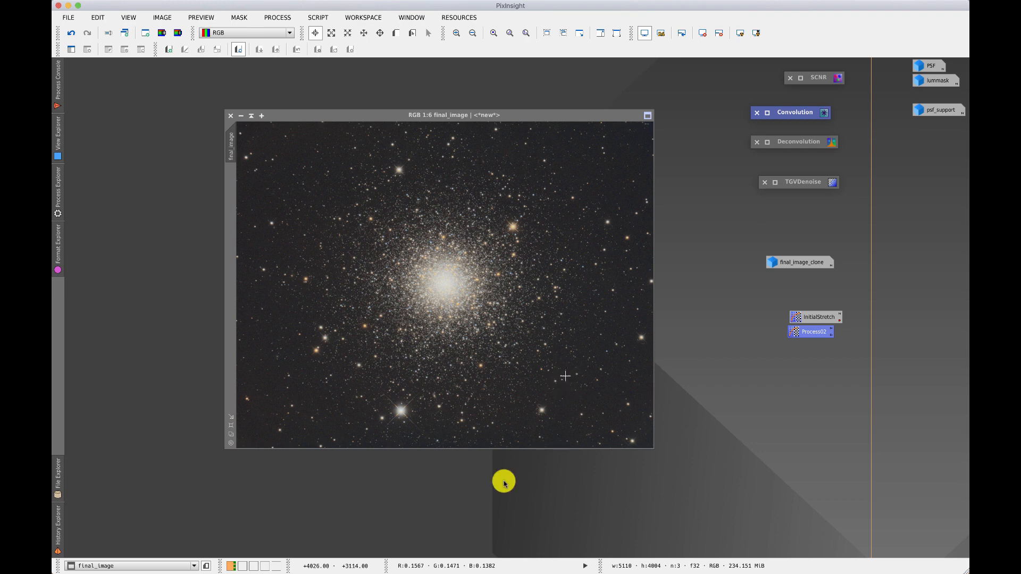
Select the lummask view to restore its window, and then select the PSF view.
left_click(99, 567)
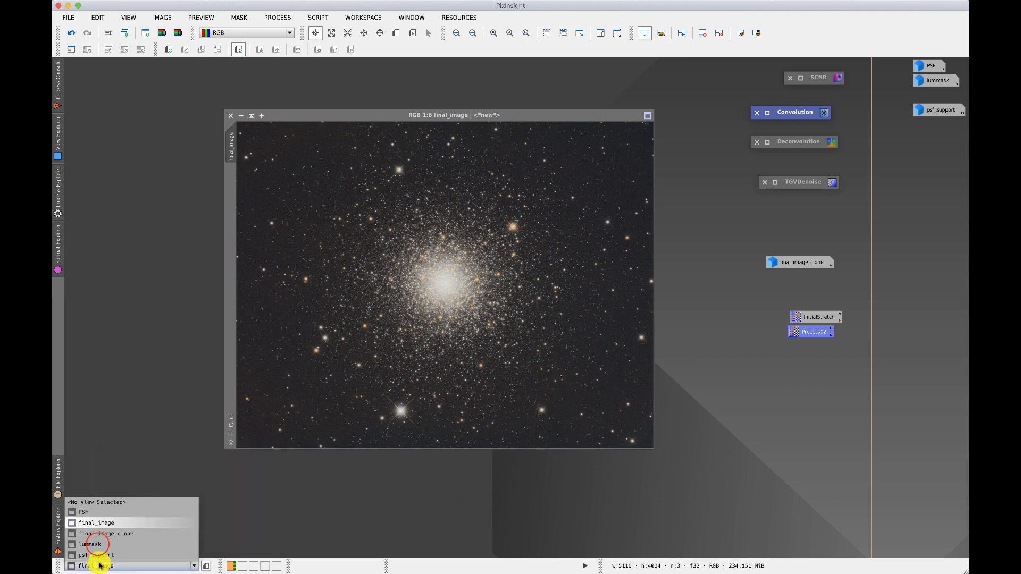
left_click(99, 545)
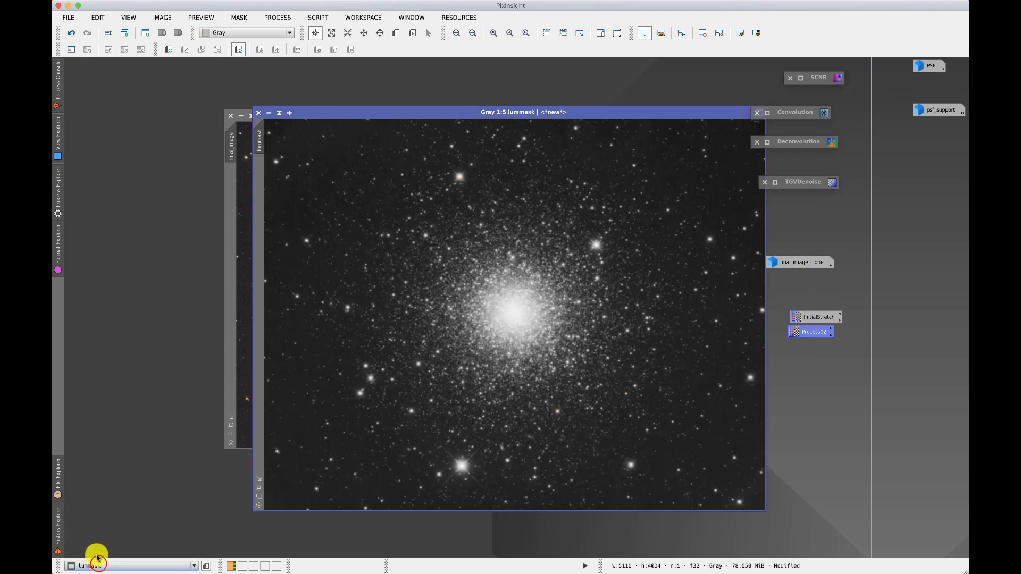
left_click(98, 566)
left_click(101, 513)
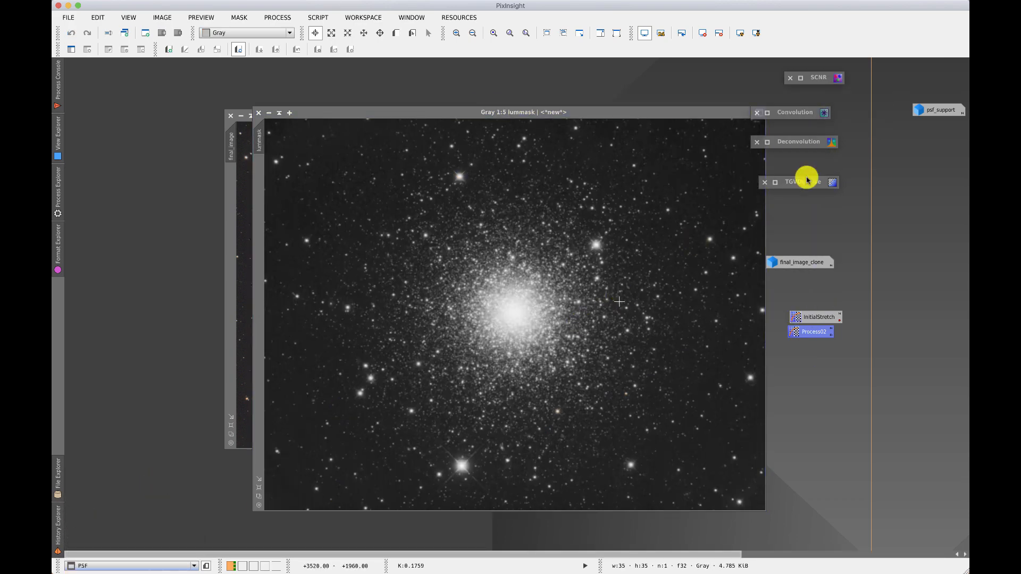
Minimize the lummask and final_image windows to icons and arrange all icons on the workspace.
left_click(271, 115)
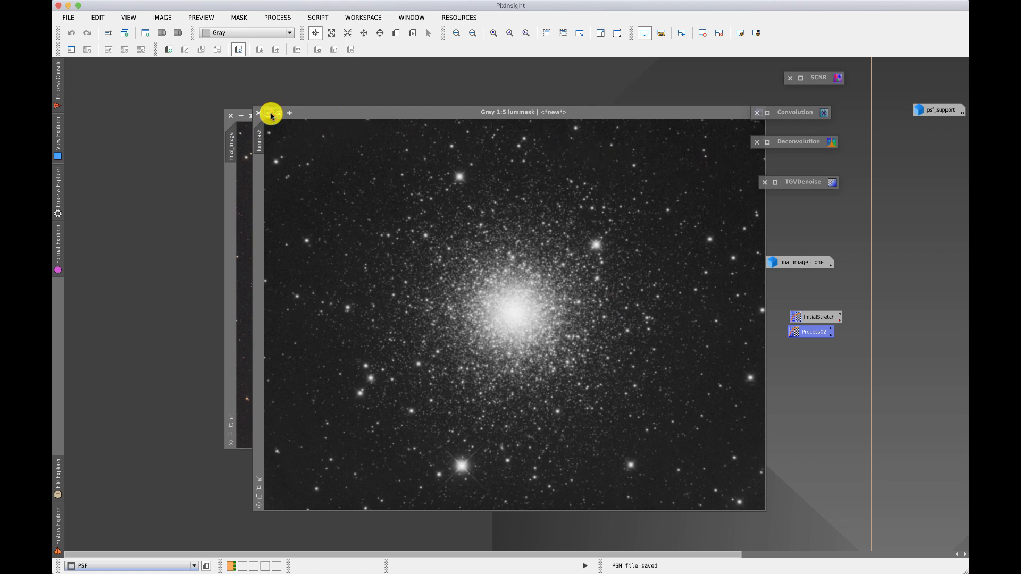
left_click(271, 114)
left_click(241, 117)
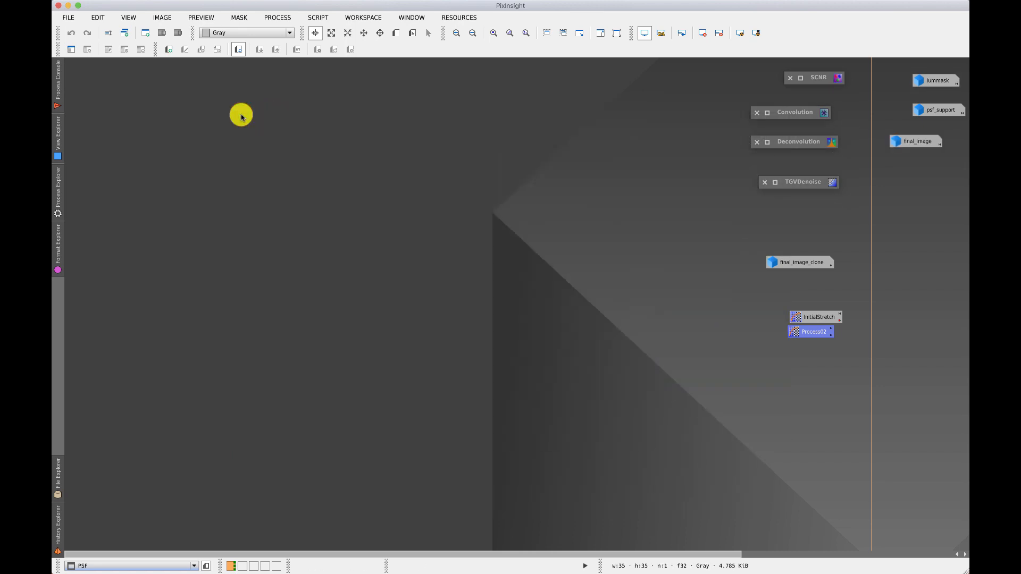
left_click(411, 18)
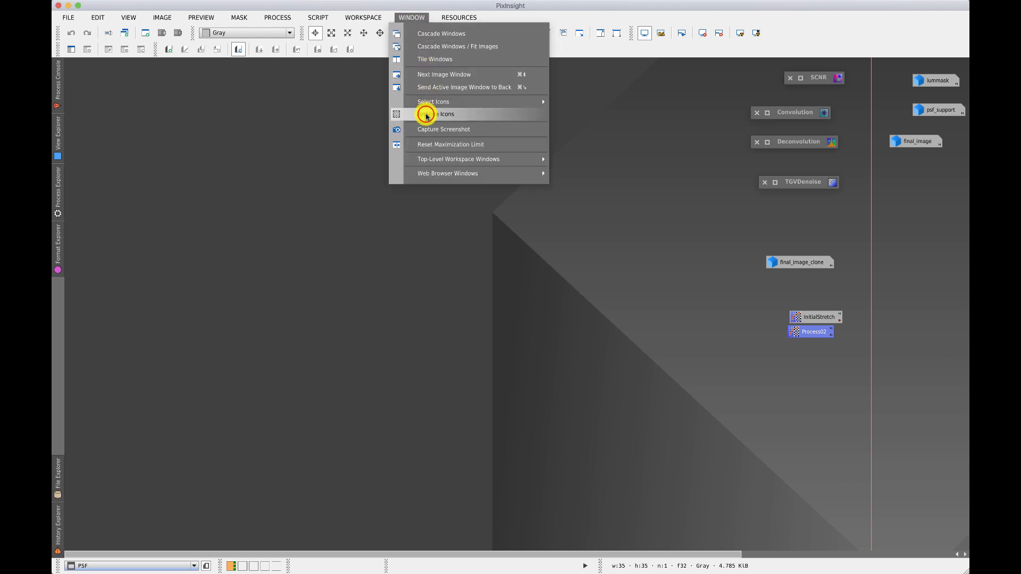
left_click(426, 114)
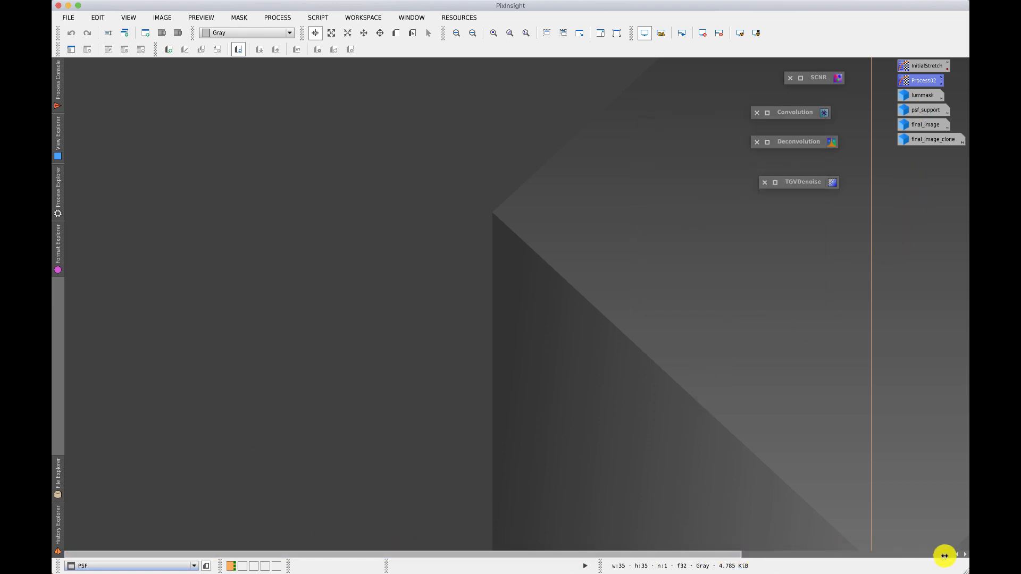
Bring the off-screen PSF window into the visible workspace, minimize it to an icon and place it below the arranged icons.
left_click_drag(653, 556, 903, 559)
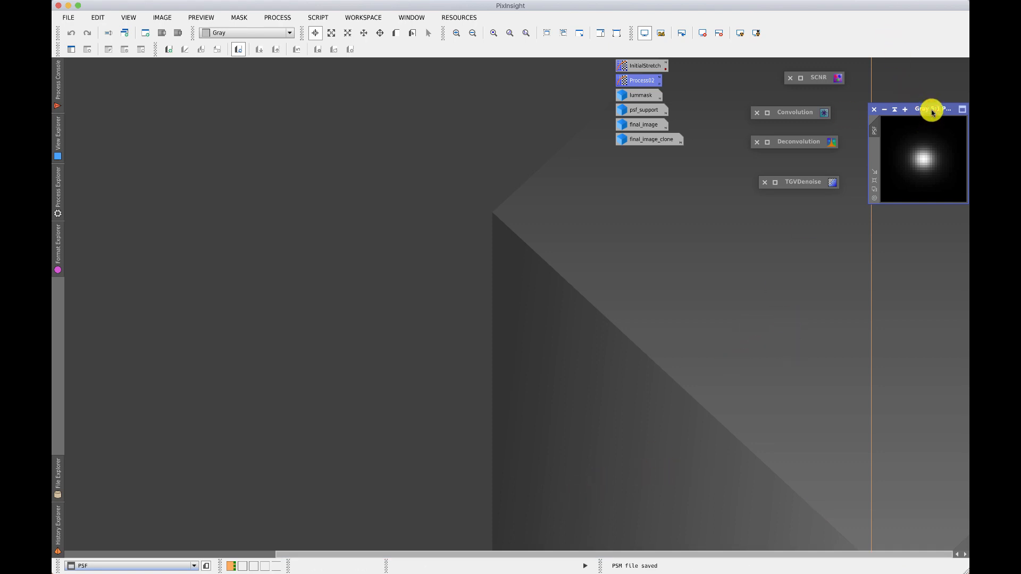
left_click_drag(932, 110, 585, 203)
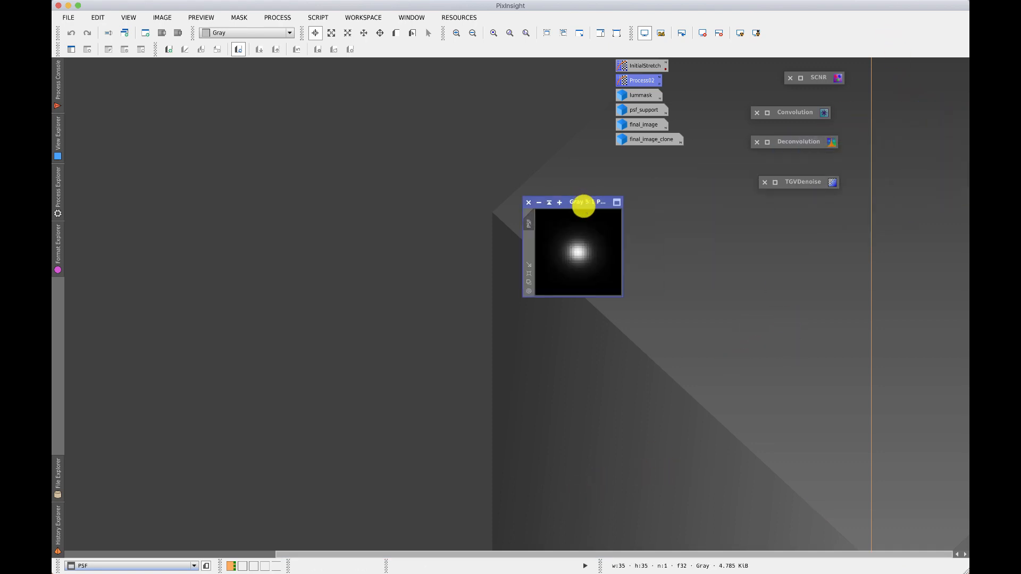
left_click_drag(520, 551, 259, 547)
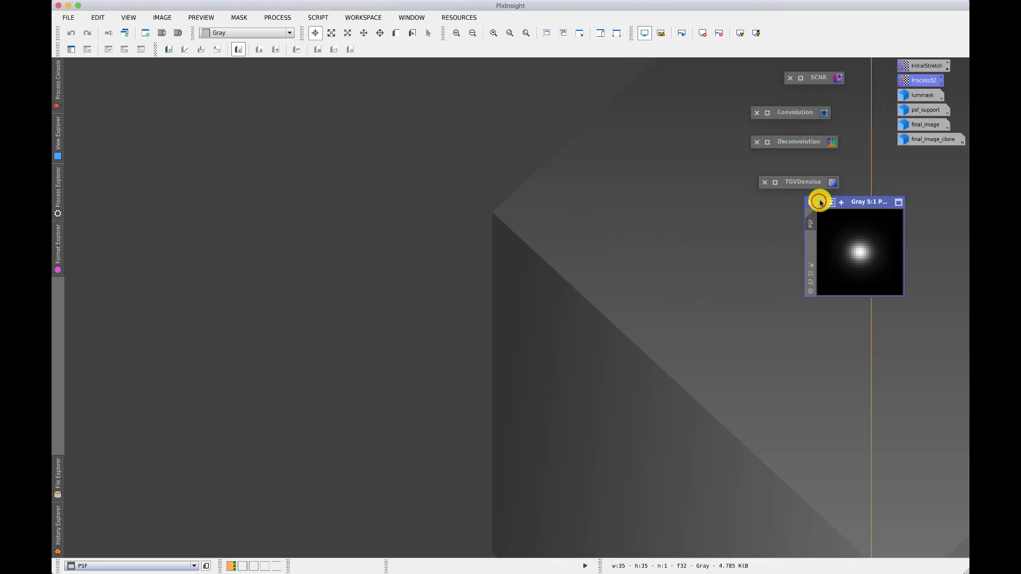
left_click(819, 203)
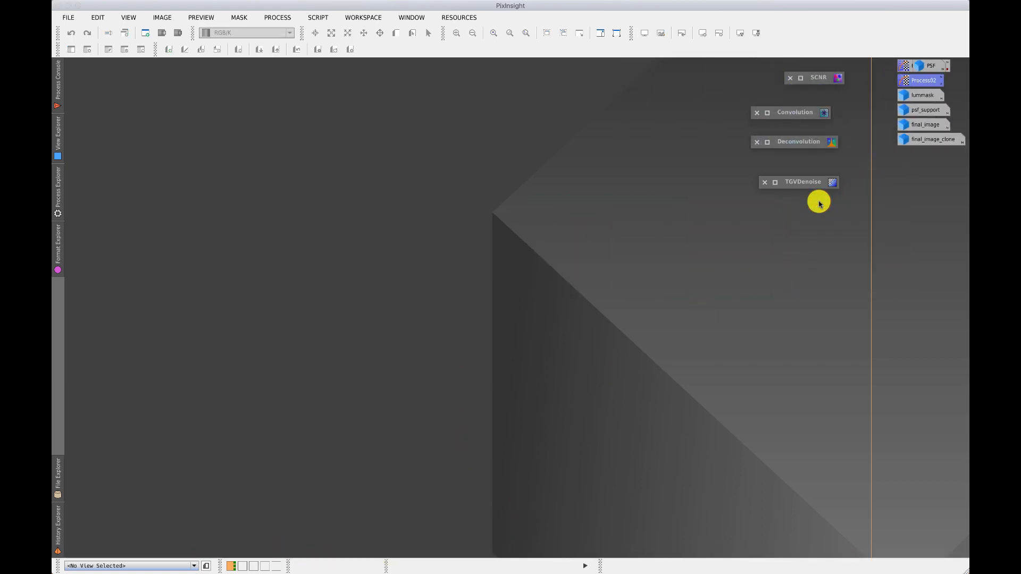
left_click(926, 65)
left_click_drag(924, 107, 909, 178)
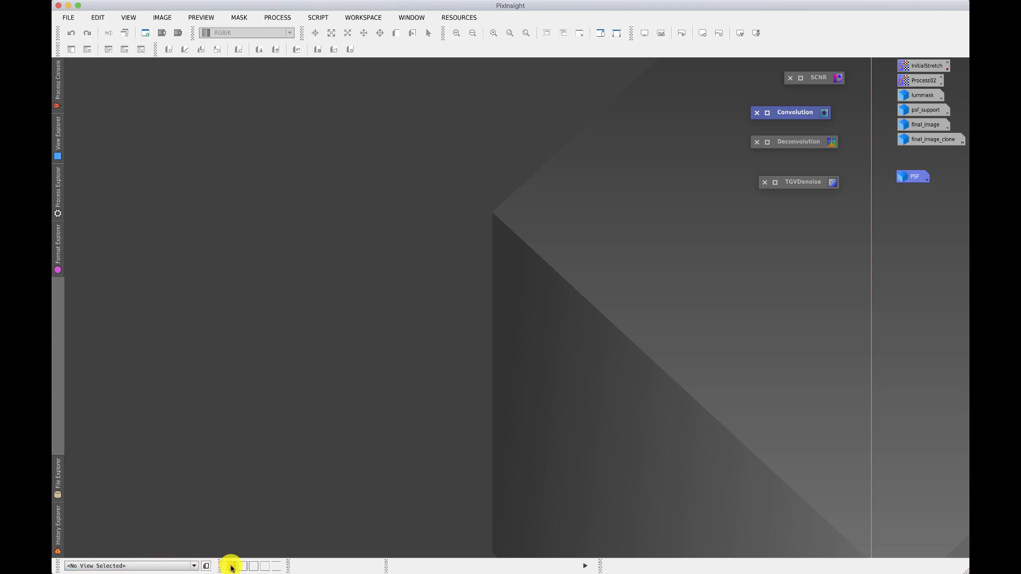
Check Workspace02, return to the first workspace and transfer the PSF icon from it to Workspace02.
mouse_move(242, 568)
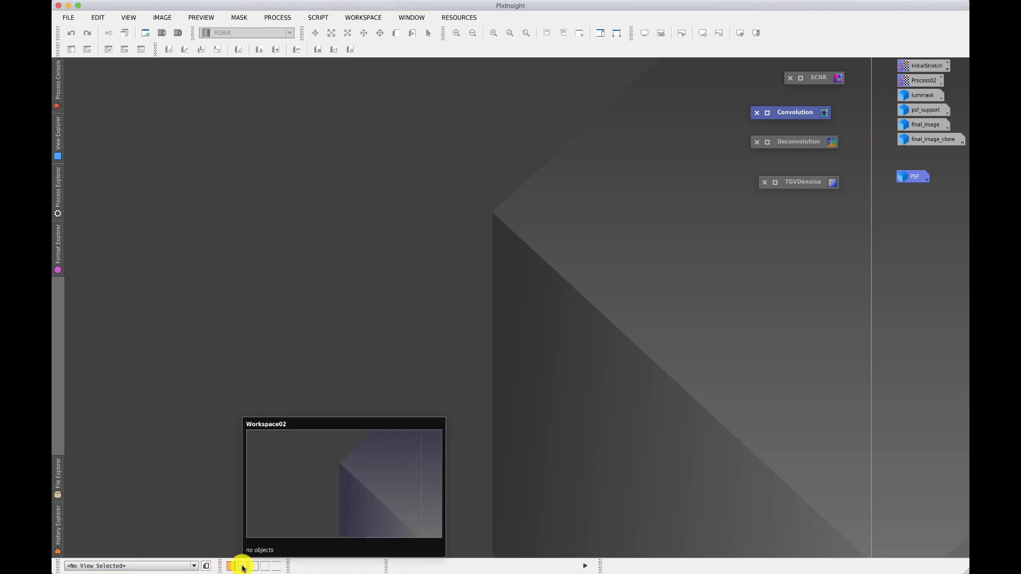
left_click(231, 568)
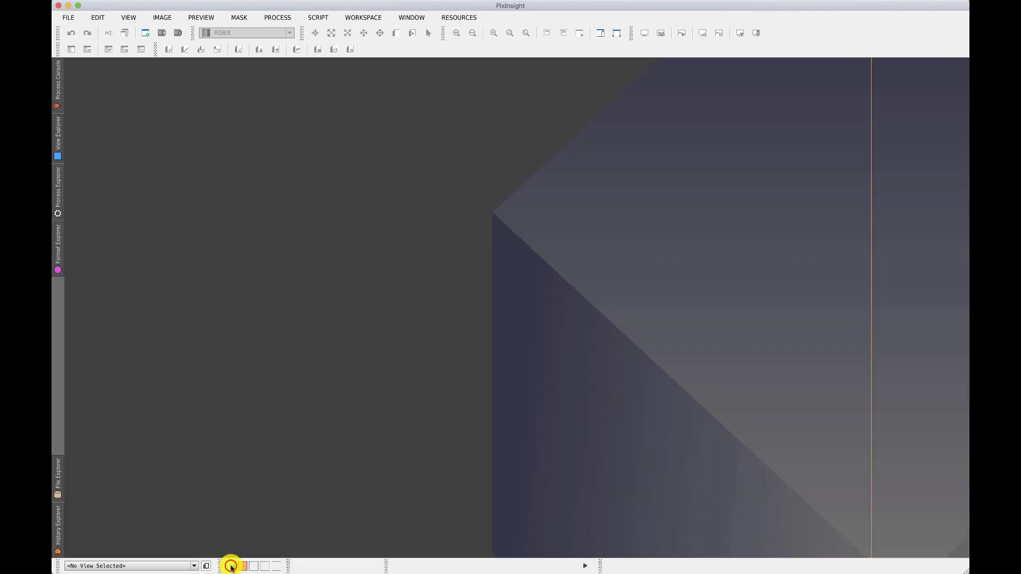
left_click(231, 568)
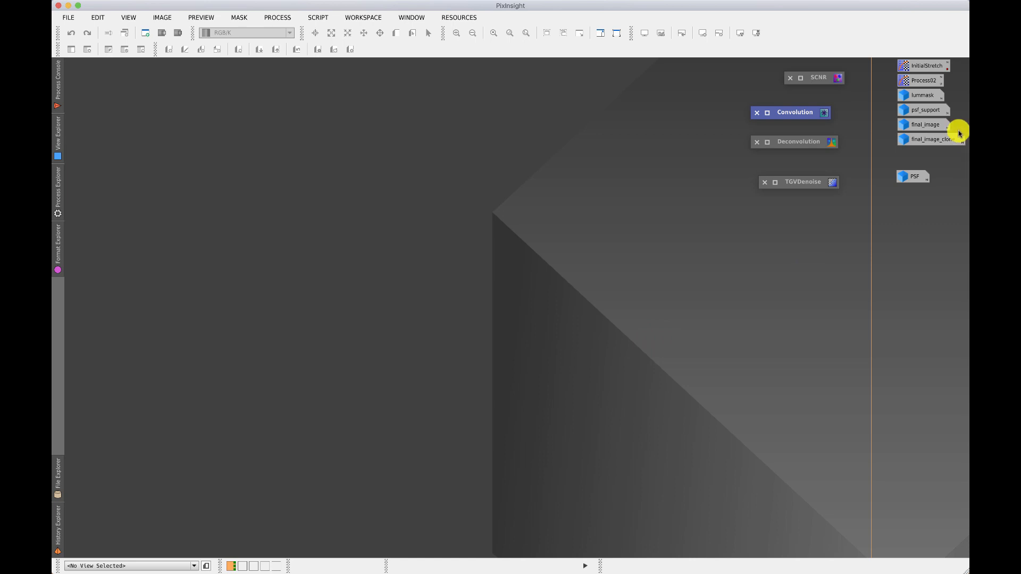
left_click_drag(911, 176, 240, 565)
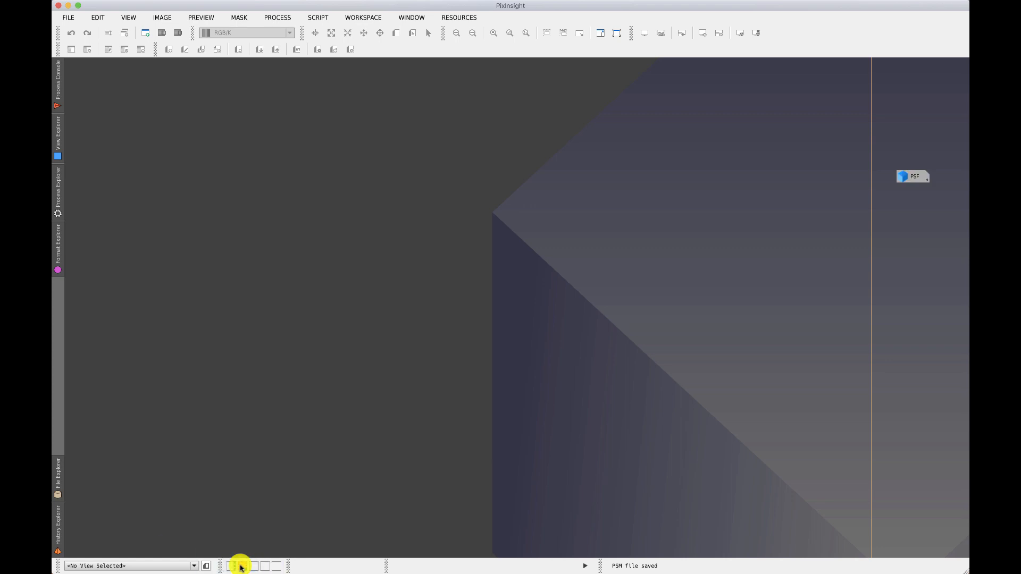
mouse_move(250, 566)
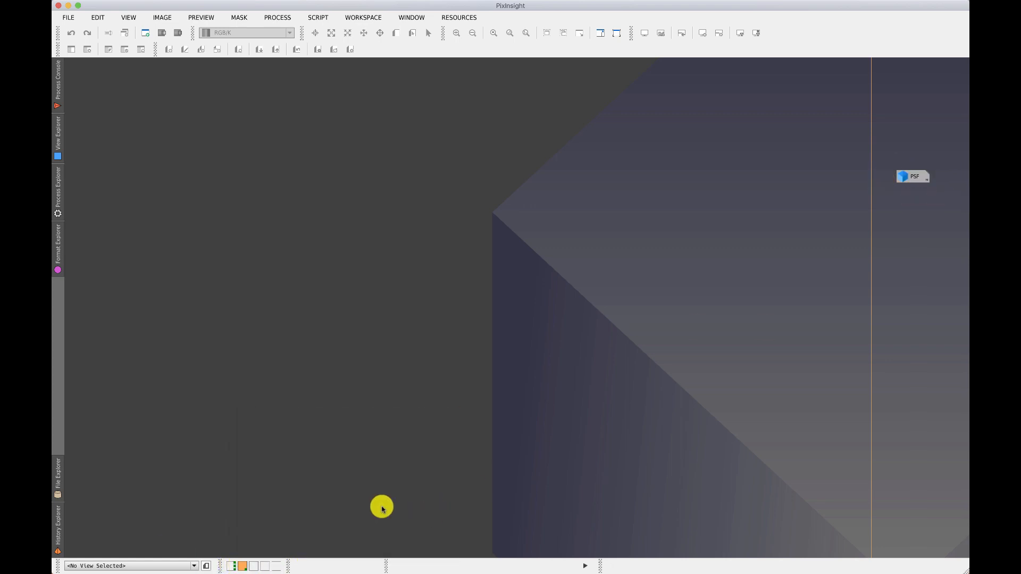
Restore the final_image window in the first workspace and set the pixel readout to the 16-bit (65536) integer range.
left_click(232, 566)
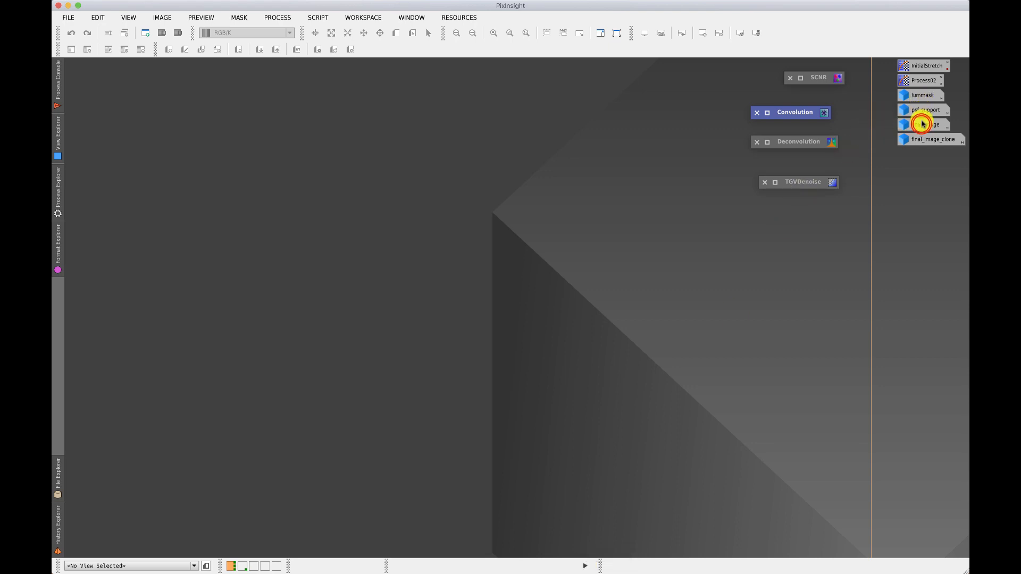
double_click(922, 126)
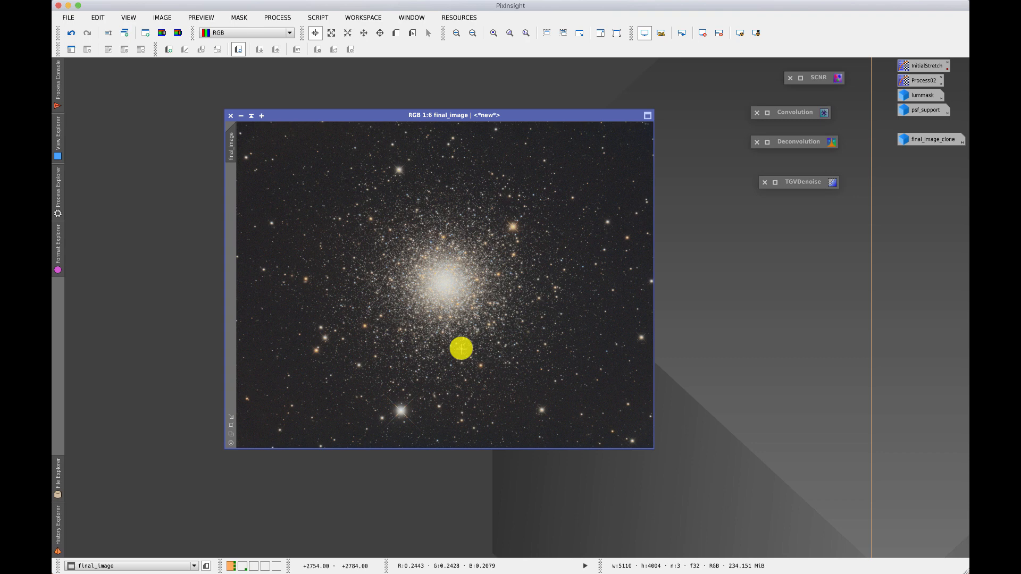
left_click(585, 566)
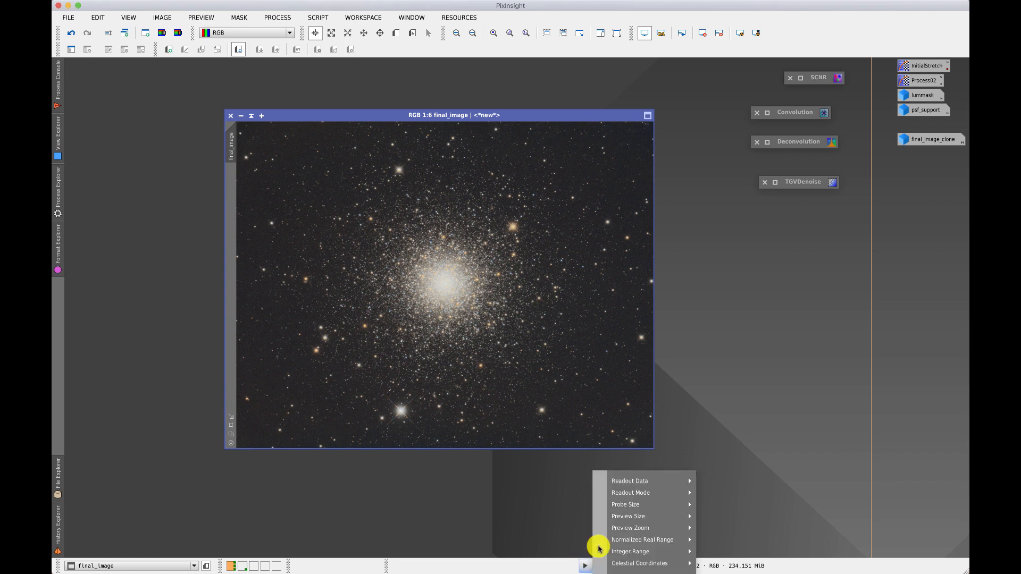
mouse_move(652, 481)
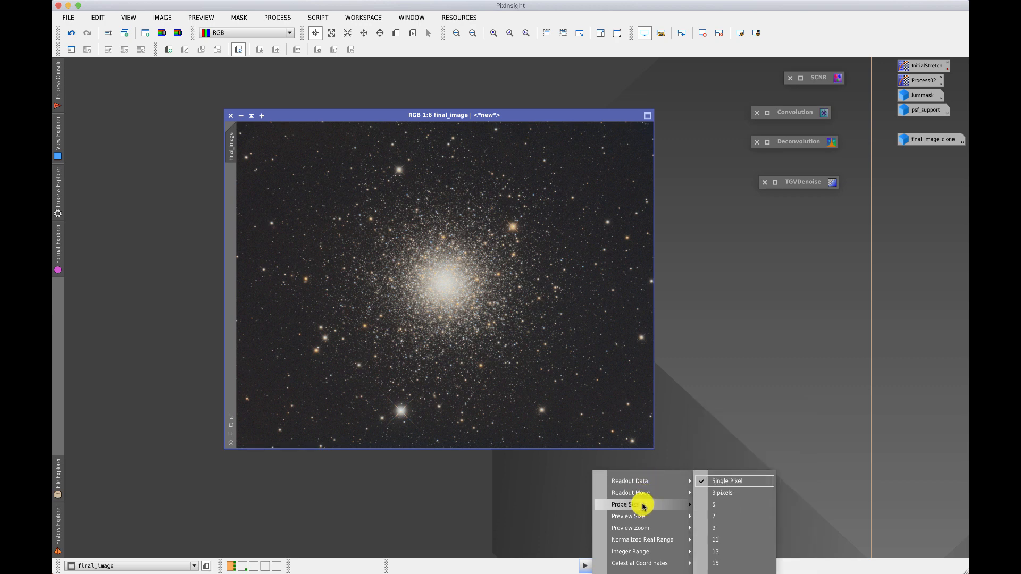
mouse_move(647, 556)
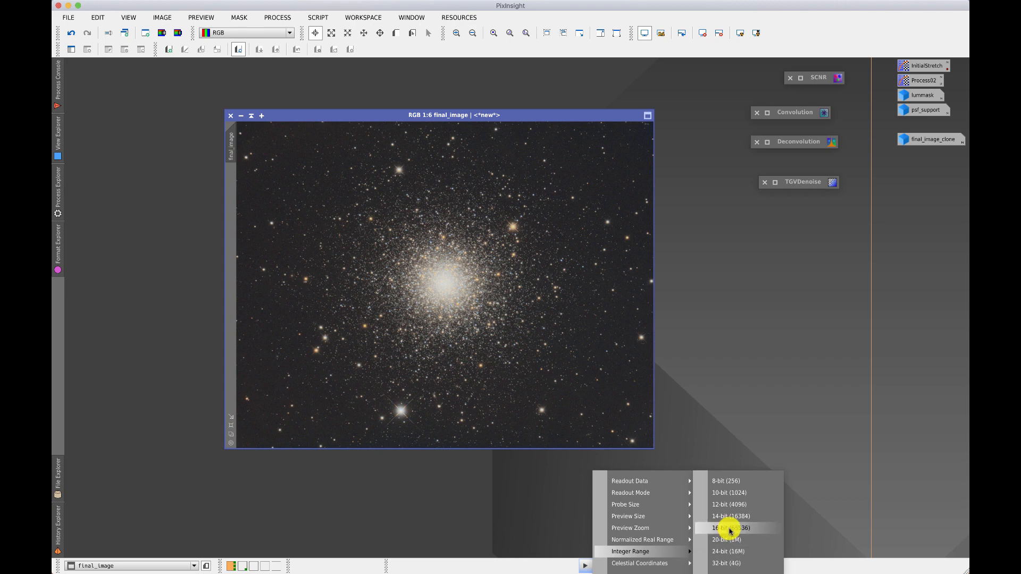
left_click(730, 529)
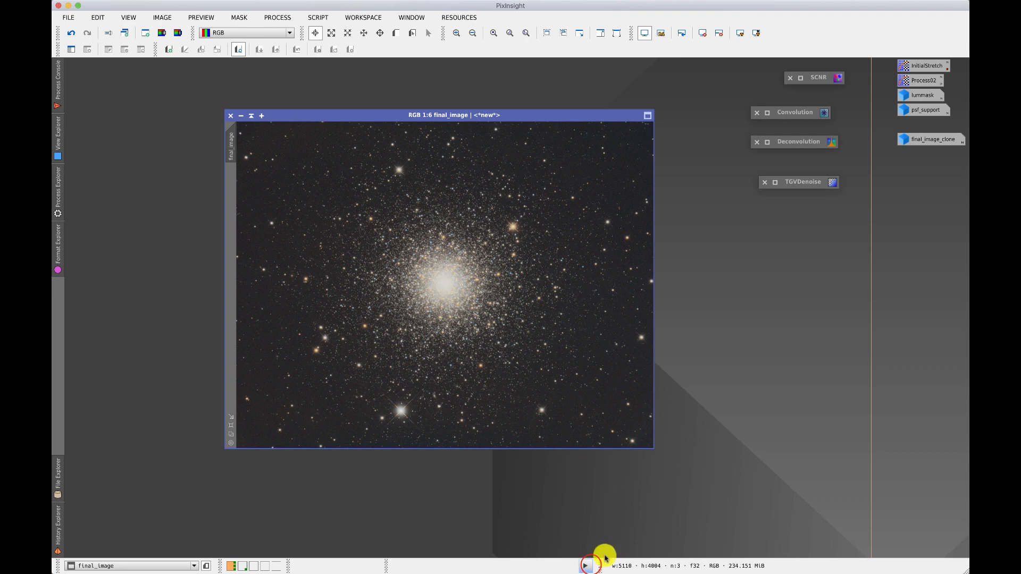
Switch the pixel readout to a normalized real range of 1e-05.
left_click(588, 566)
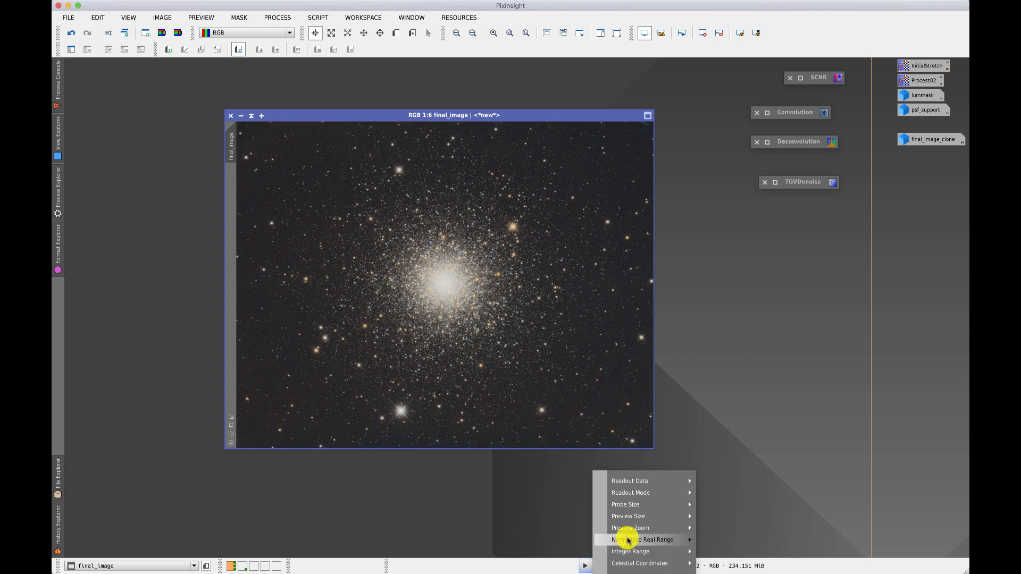
mouse_move(628, 540)
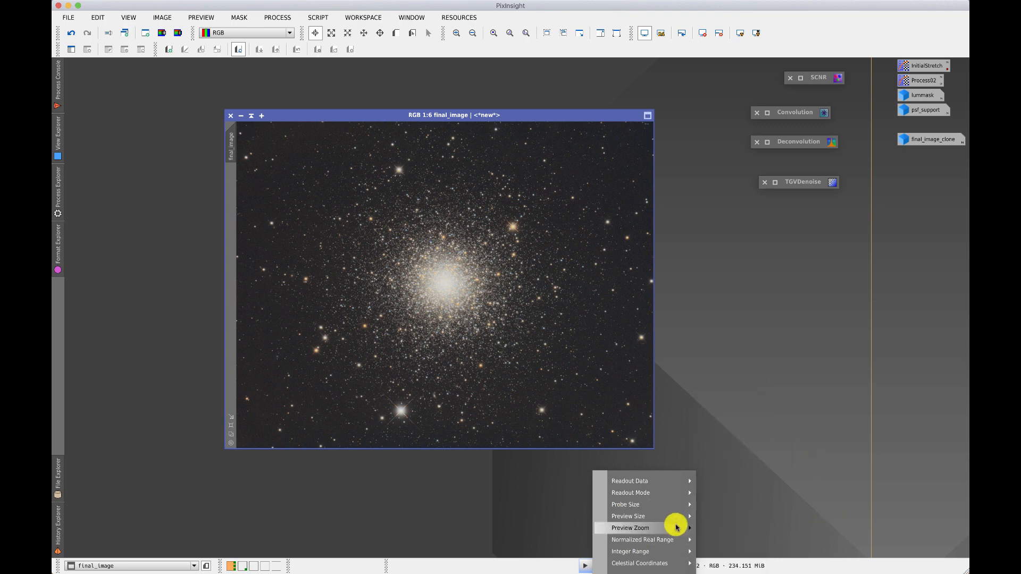
mouse_move(678, 528)
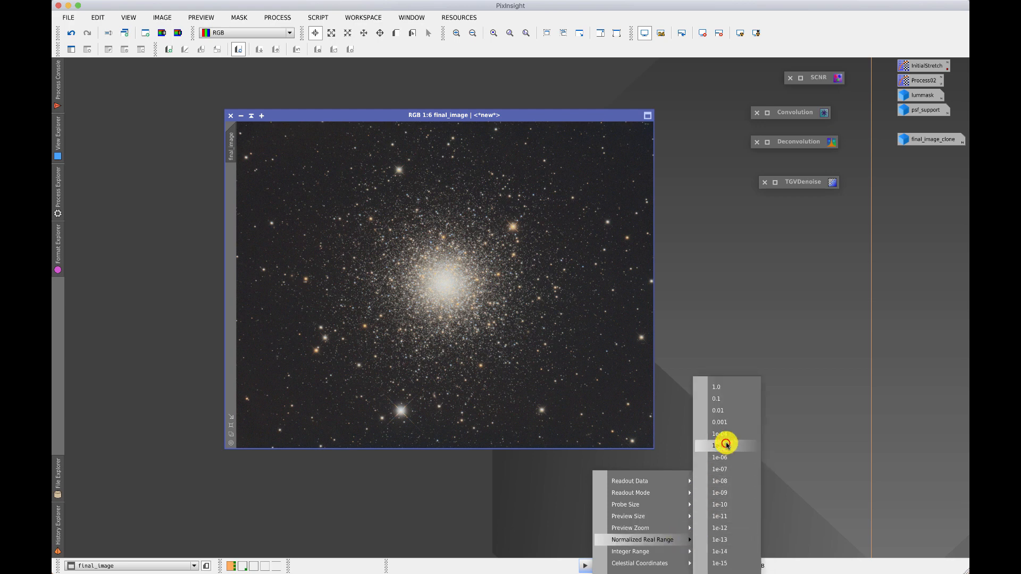
left_click(727, 446)
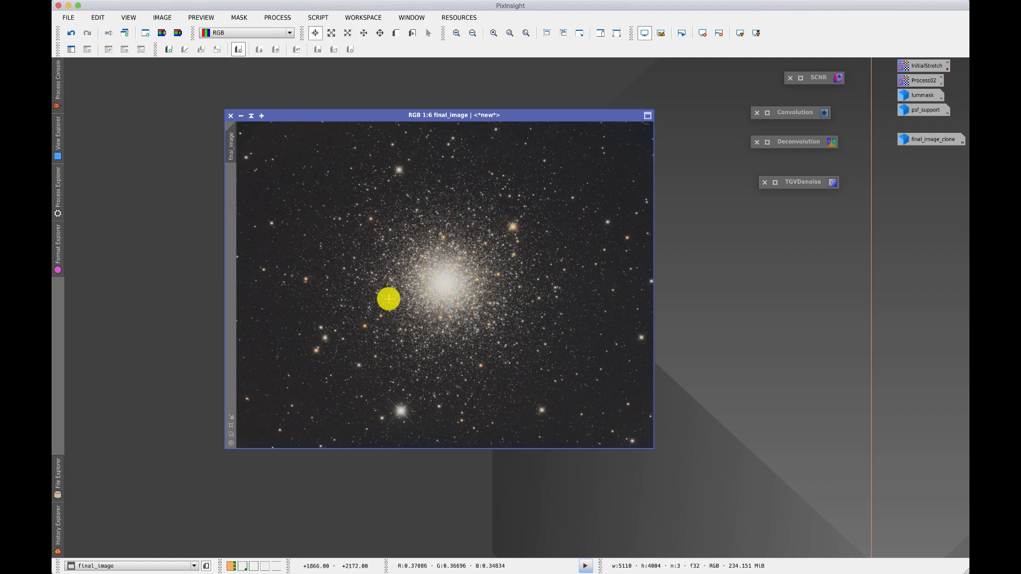
Restore the final_image_clone window and close it, and then restore the lummask window from its icon.
double_click(911, 137)
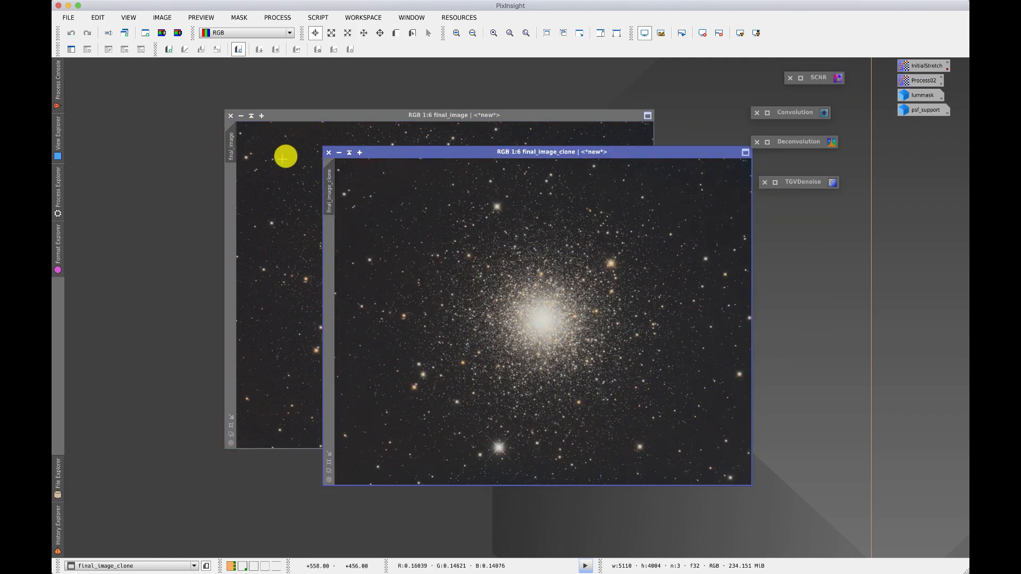
left_click(328, 154)
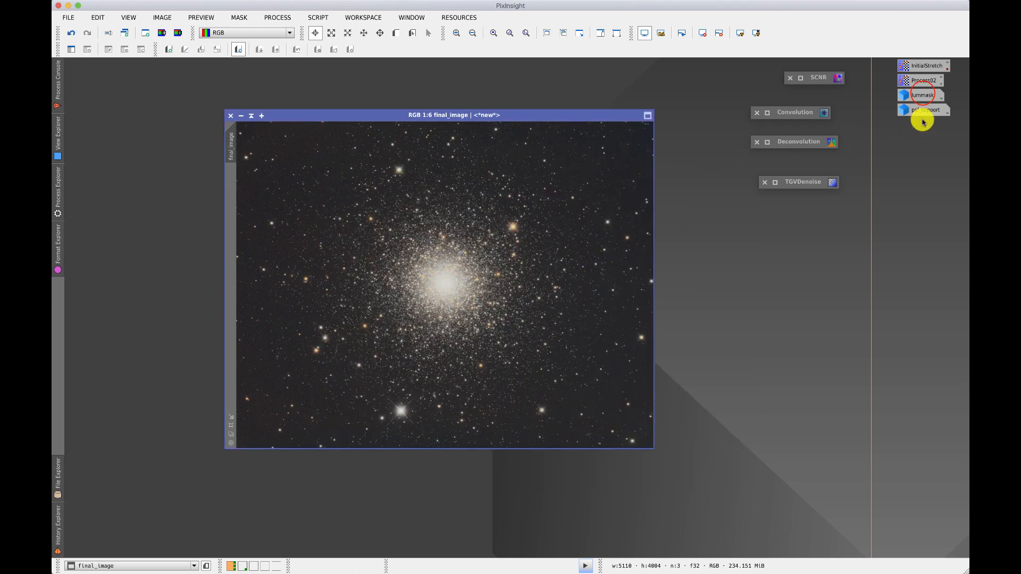
left_click(922, 94)
double_click(923, 94)
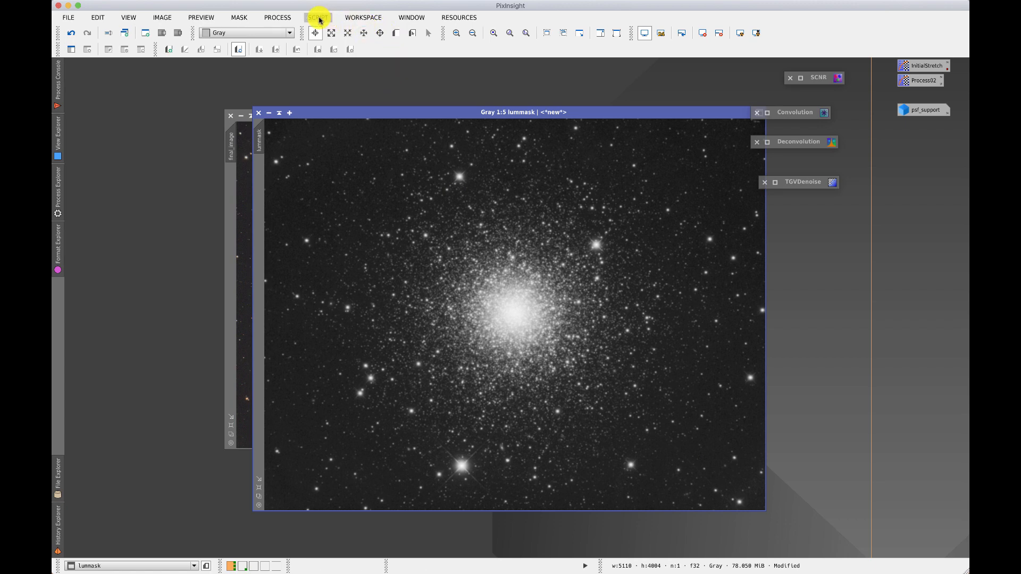
Browse the available processes, viewing the complete list and individual categories such as Geometry.
left_click(284, 21)
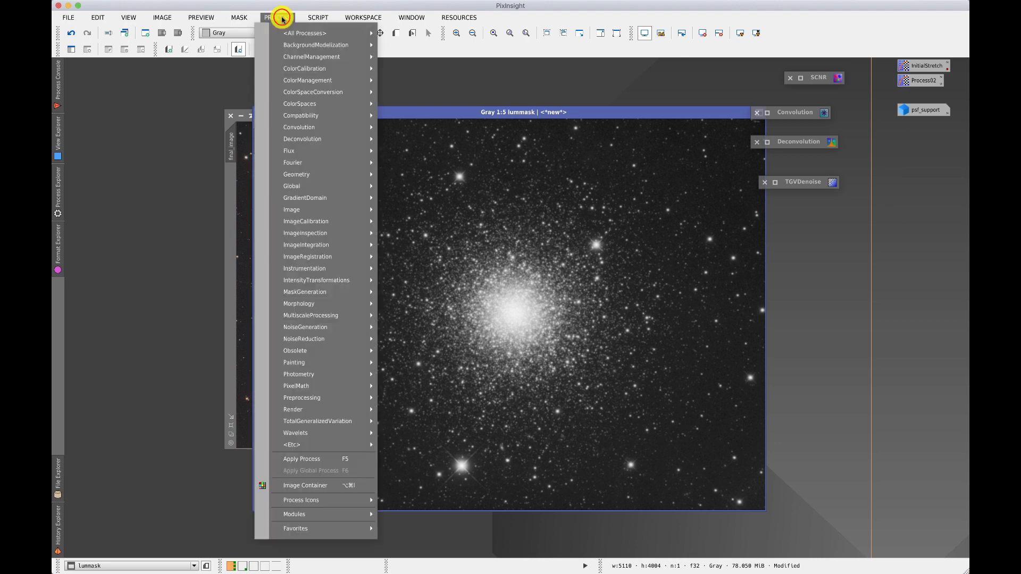
mouse_move(292, 34)
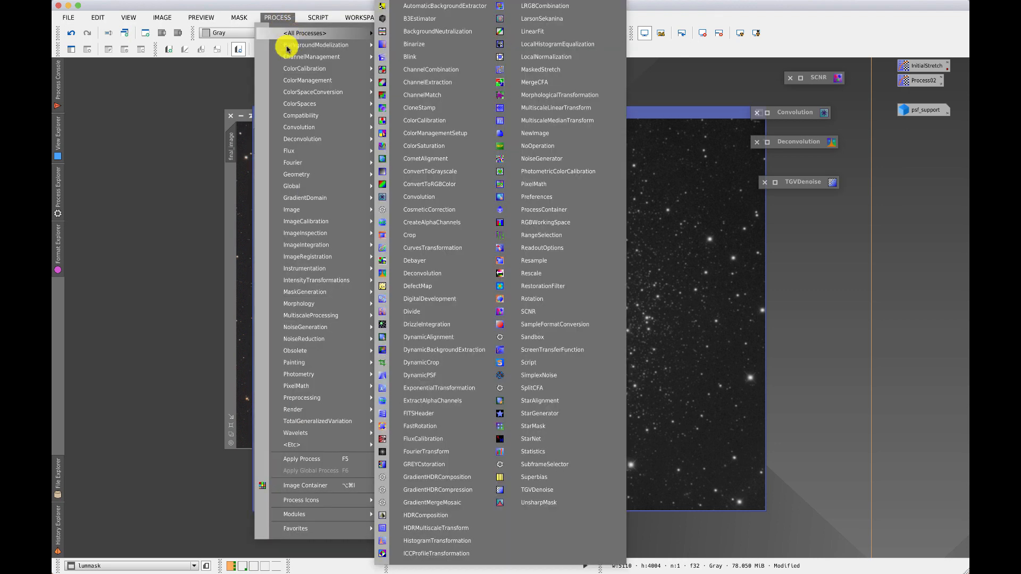
mouse_move(306, 144)
mouse_move(308, 179)
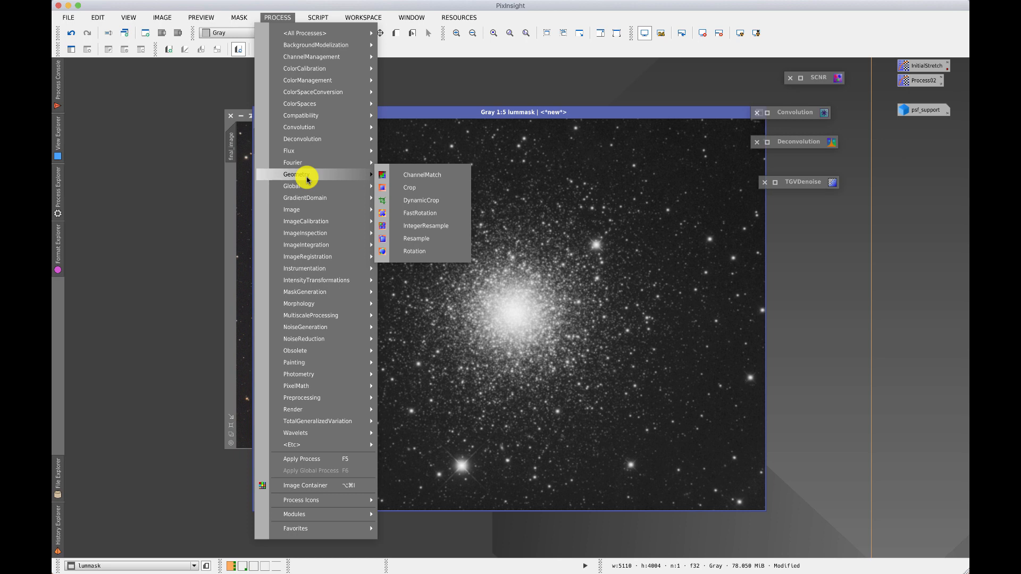
mouse_move(314, 257)
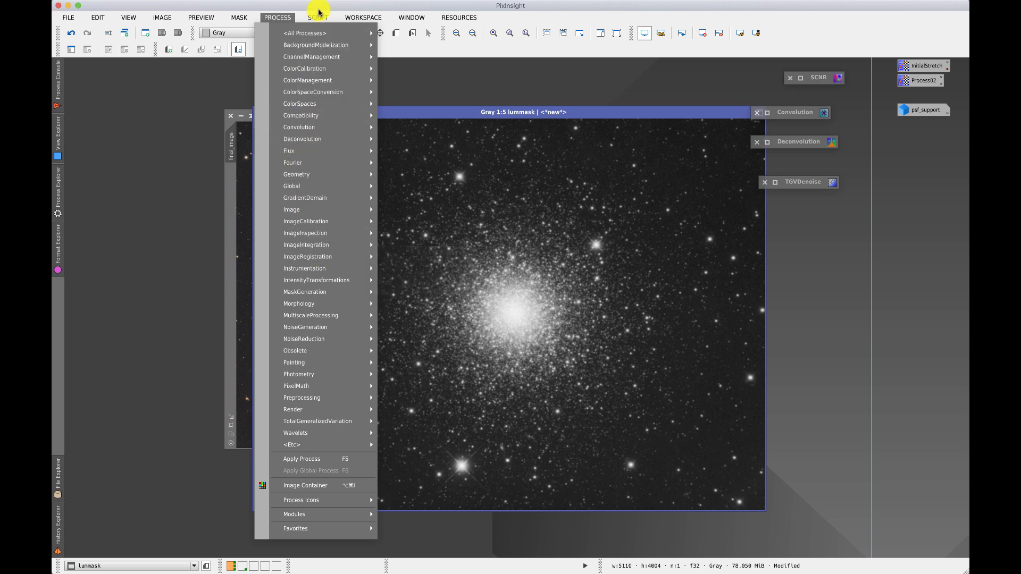
Open the BatchPreprocessing script from the batch processing scripts, view its dialog, and exit it without running.
mouse_move(321, 18)
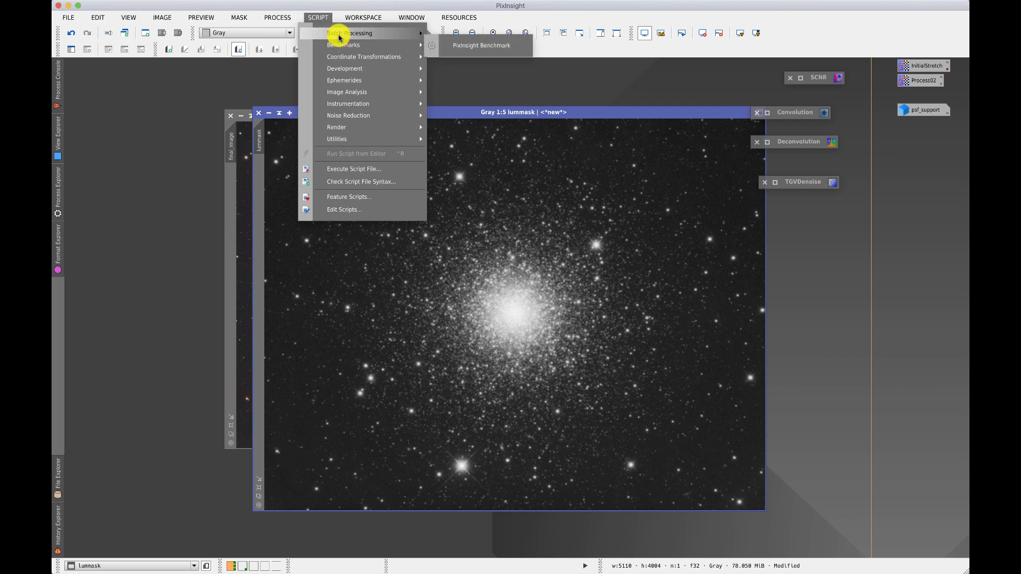
mouse_move(339, 35)
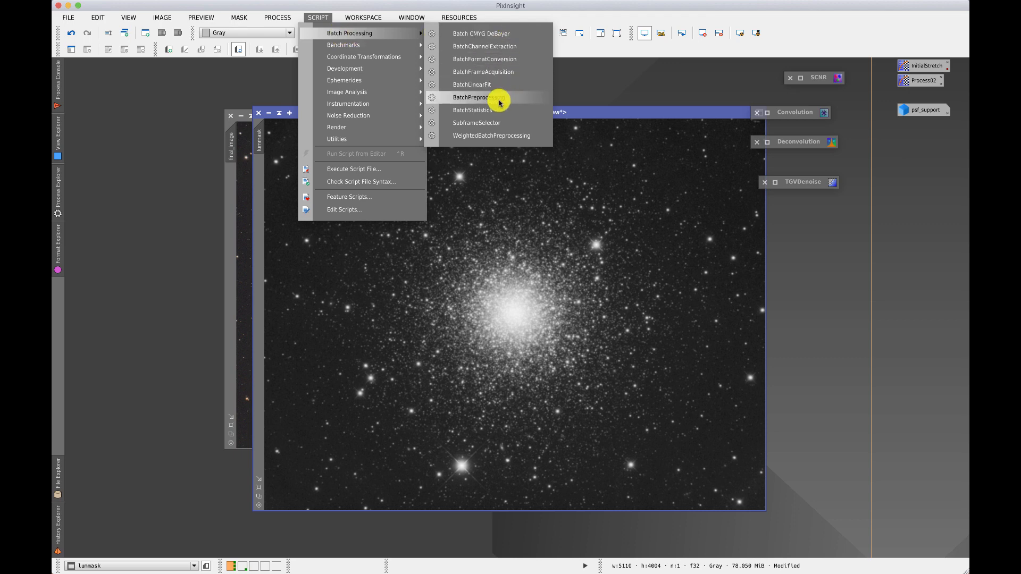
left_click(499, 102)
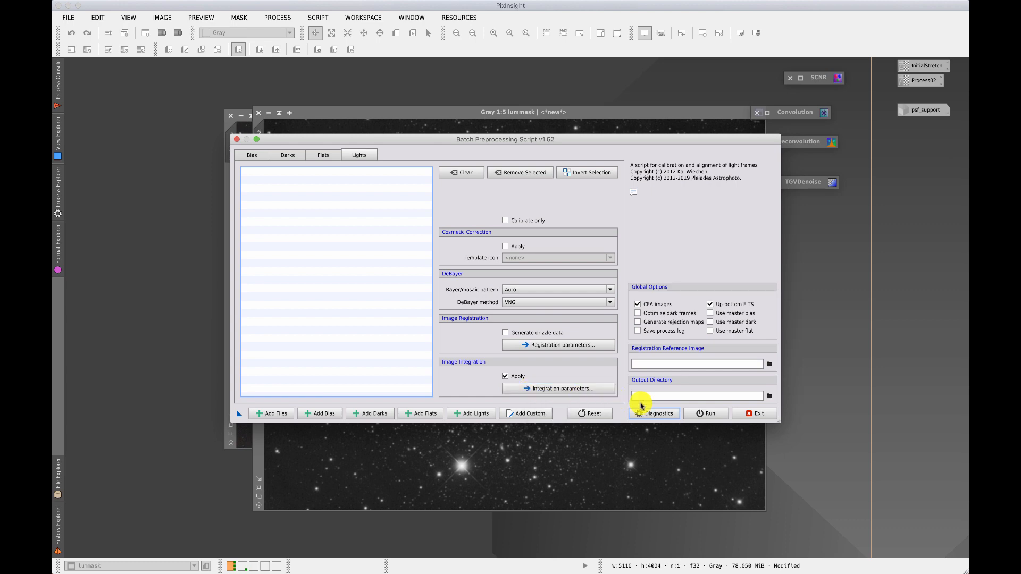
left_click(761, 414)
left_click(539, 298)
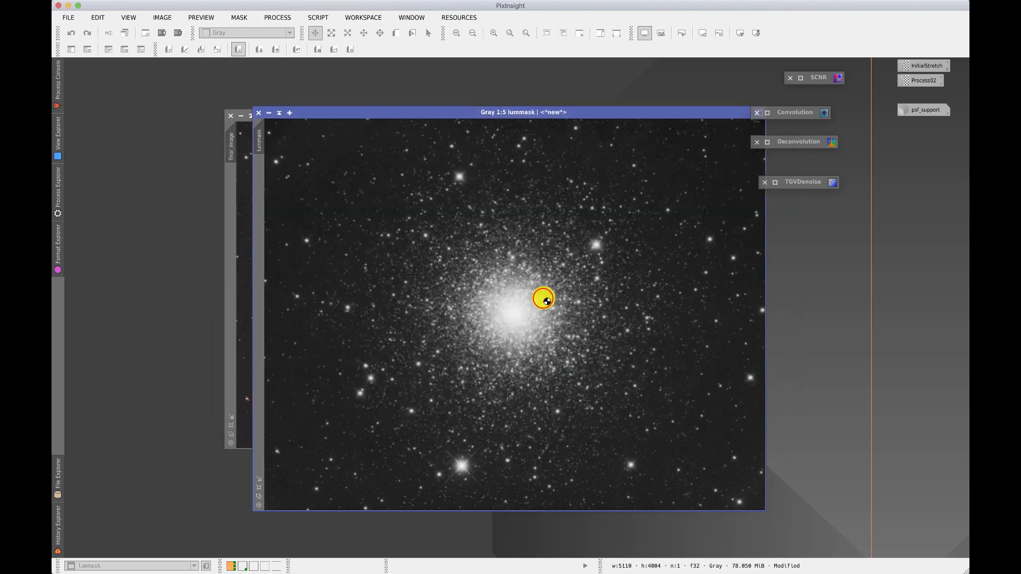
Browse the Noise Reduction, Image Analysis, Benchmarks and Utilities scripts, and then open the NBRGBCombination script and cancel it.
left_click(319, 18)
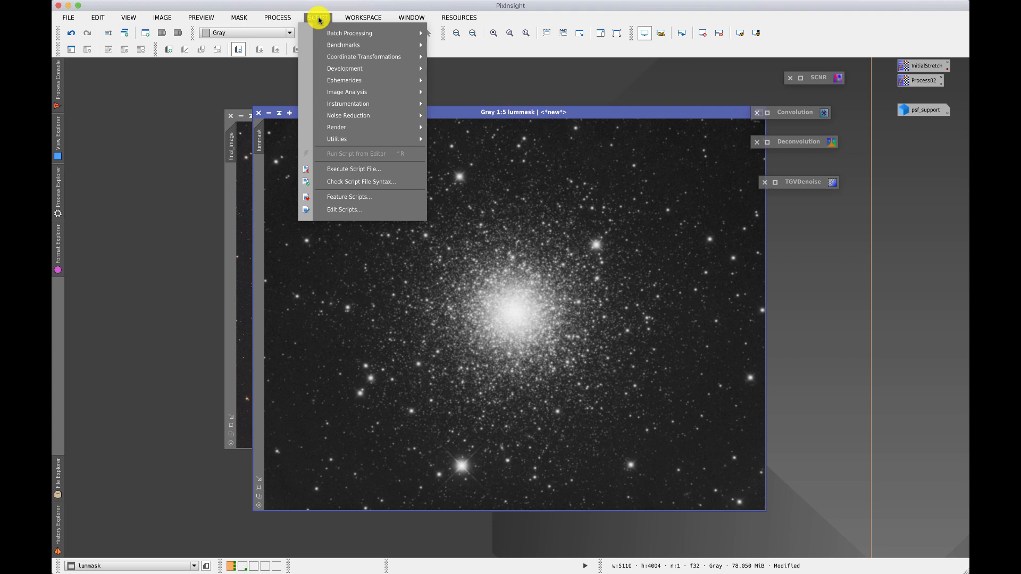
mouse_move(345, 121)
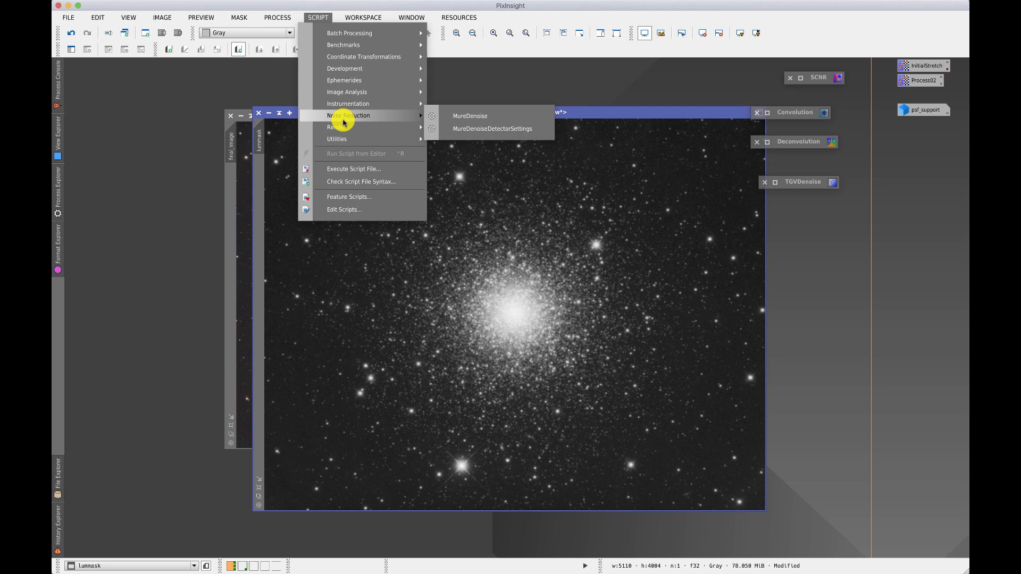
mouse_move(346, 78)
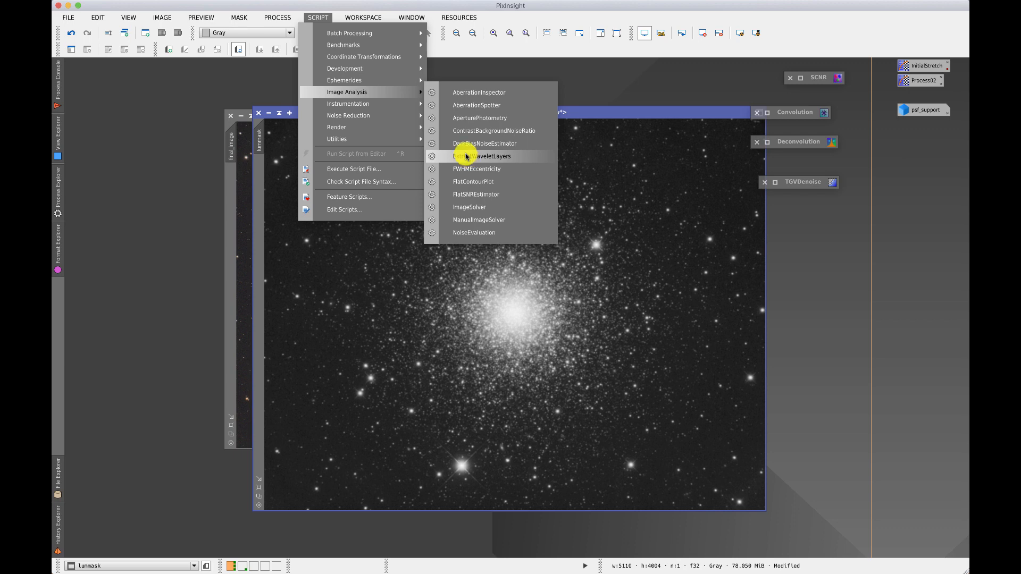
mouse_move(402, 47)
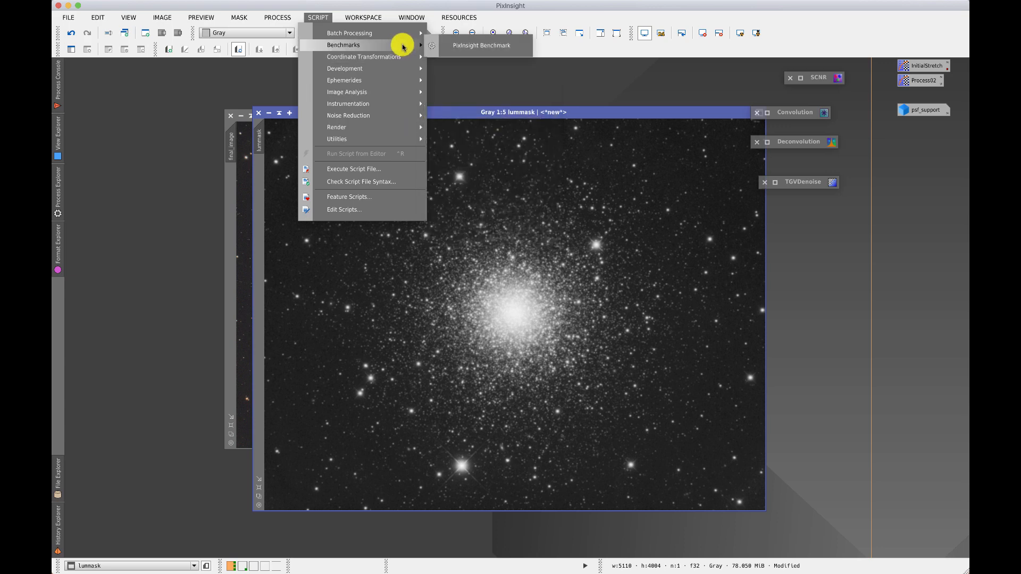
mouse_move(370, 137)
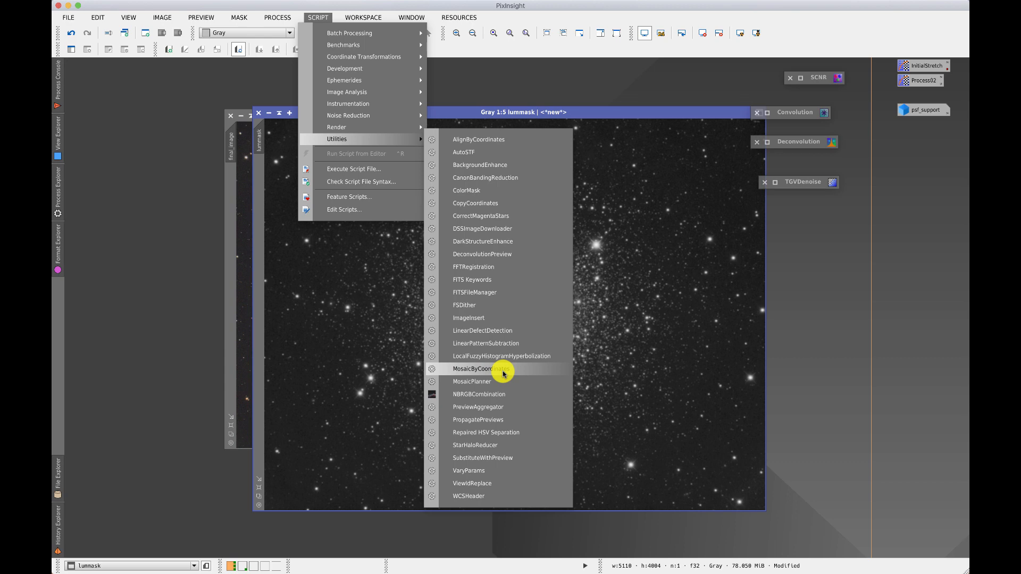
left_click(484, 398)
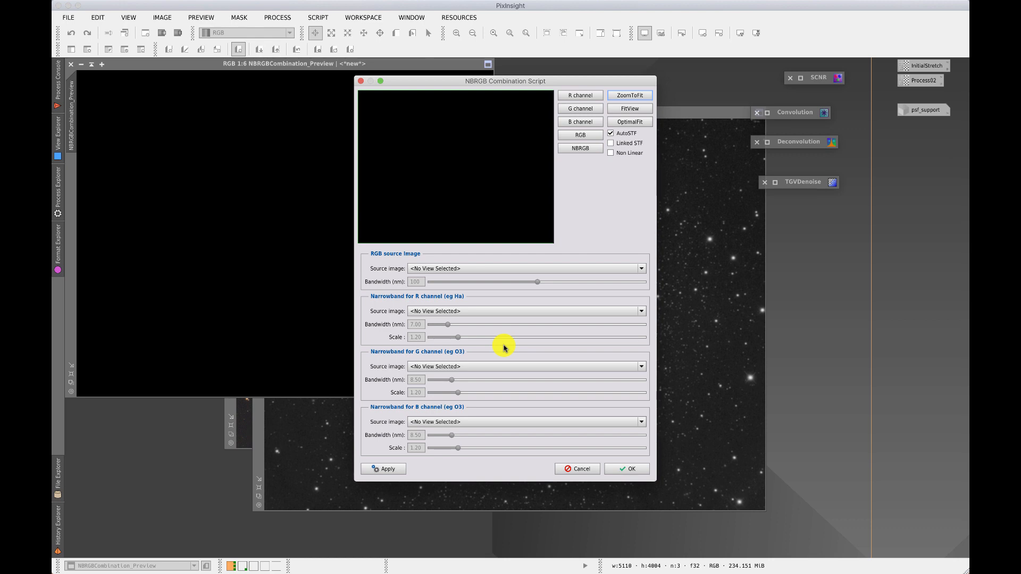
left_click(575, 470)
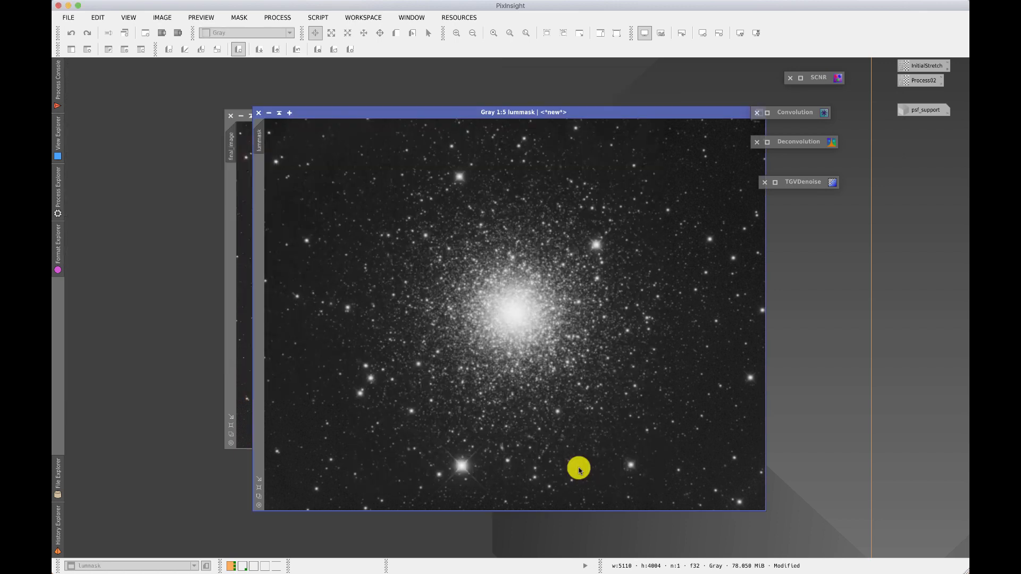